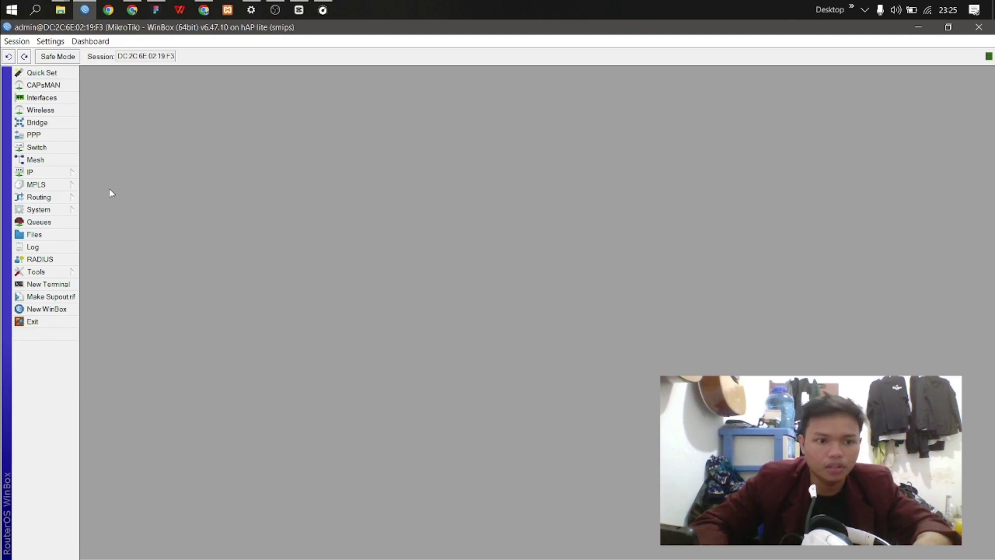
Step: Replace the router identity MikroTik with the student ID number and apply it
click(63, 211)
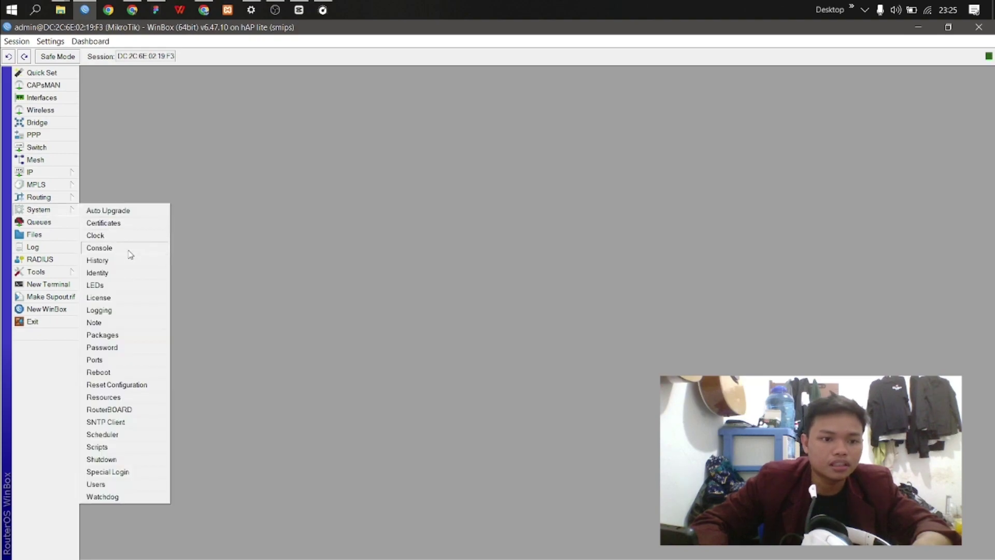
click(127, 273)
text(21110)
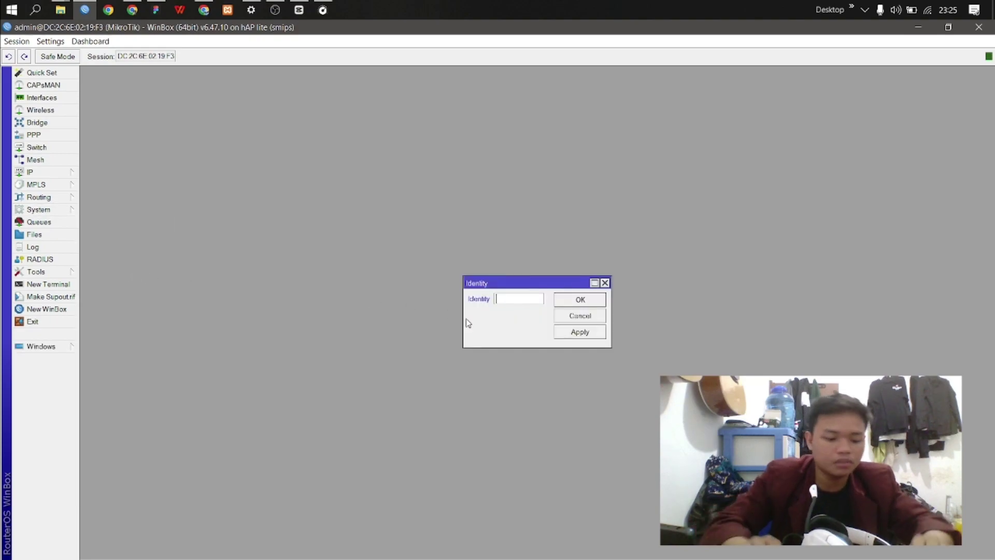
text(27)
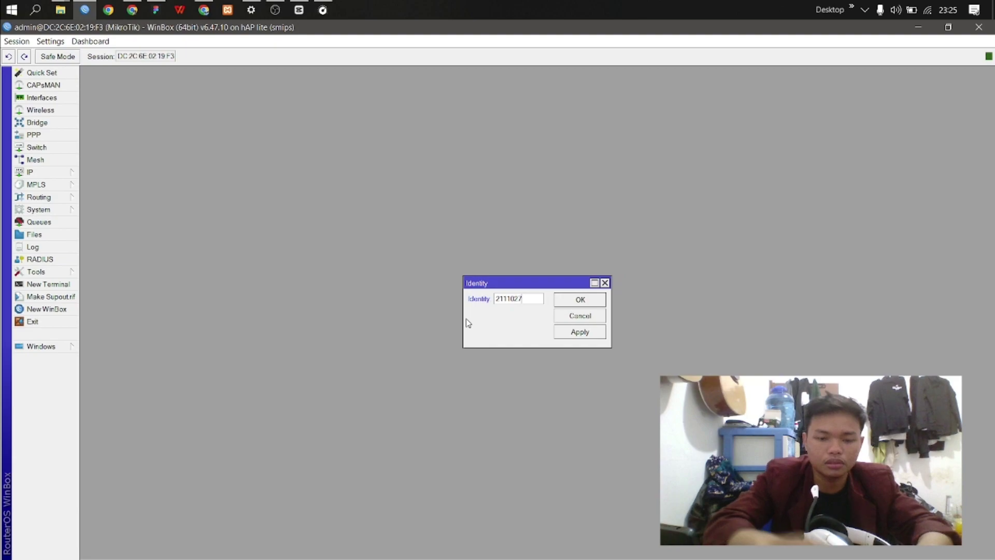
click(578, 334)
click(580, 300)
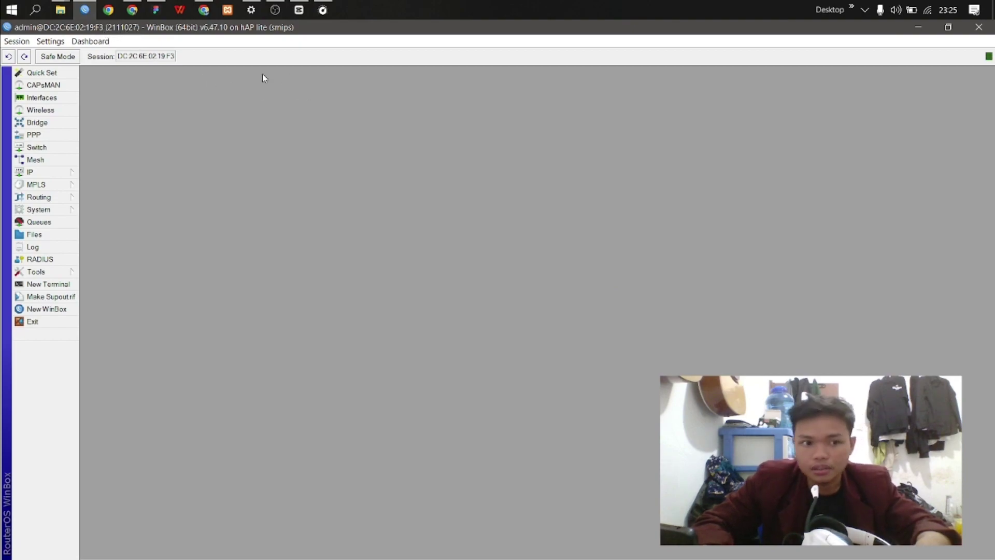
Step: Rename interface ether2 to ether2-PCA in the Interfaces list
click(68, 98)
drag(254, 131, 411, 157)
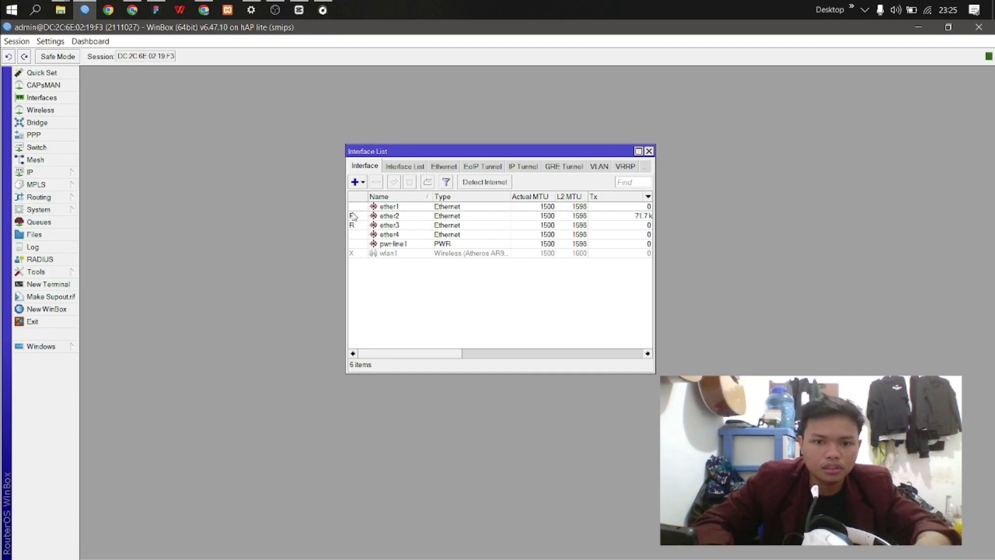
drag(345, 213, 144, 213)
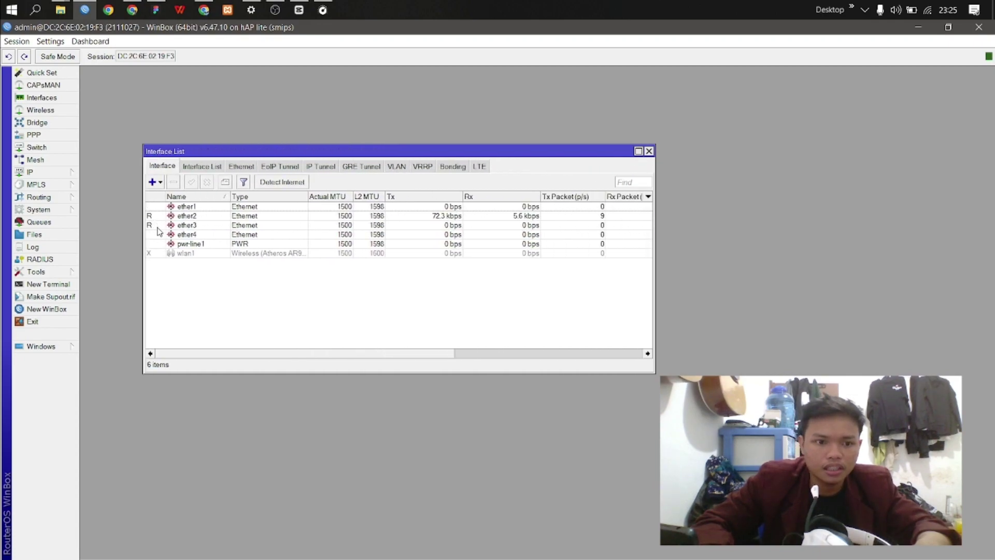
double_click(206, 218)
click(533, 217)
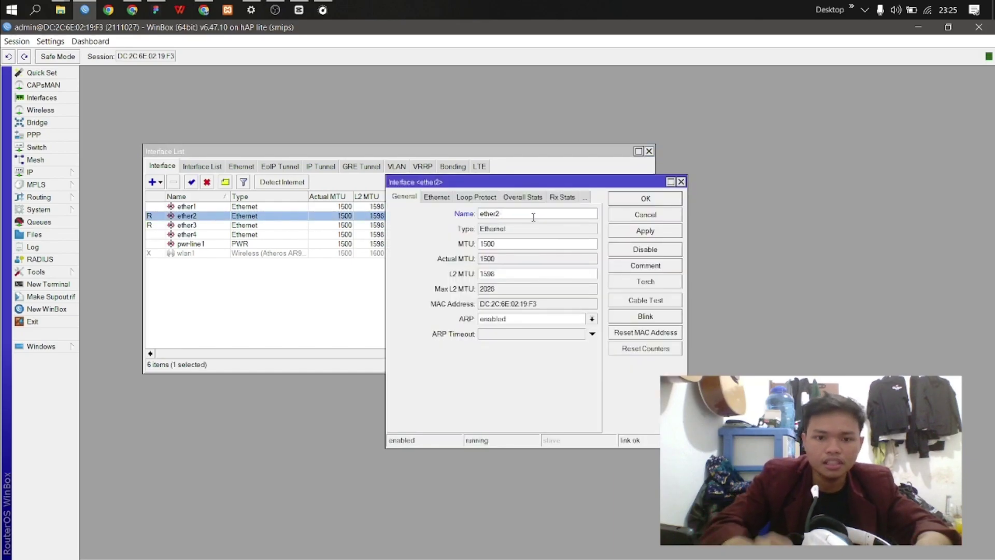
text(PCA)
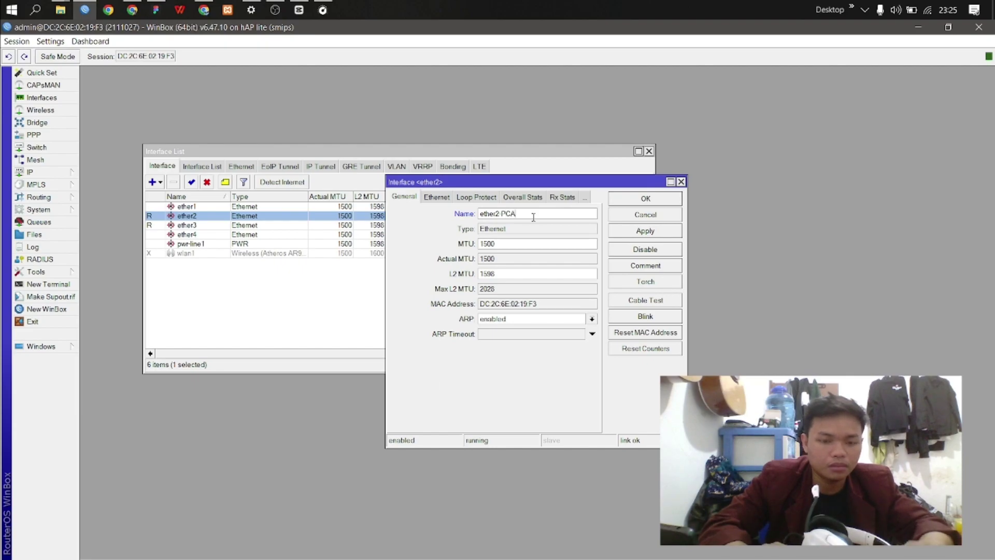
click(630, 202)
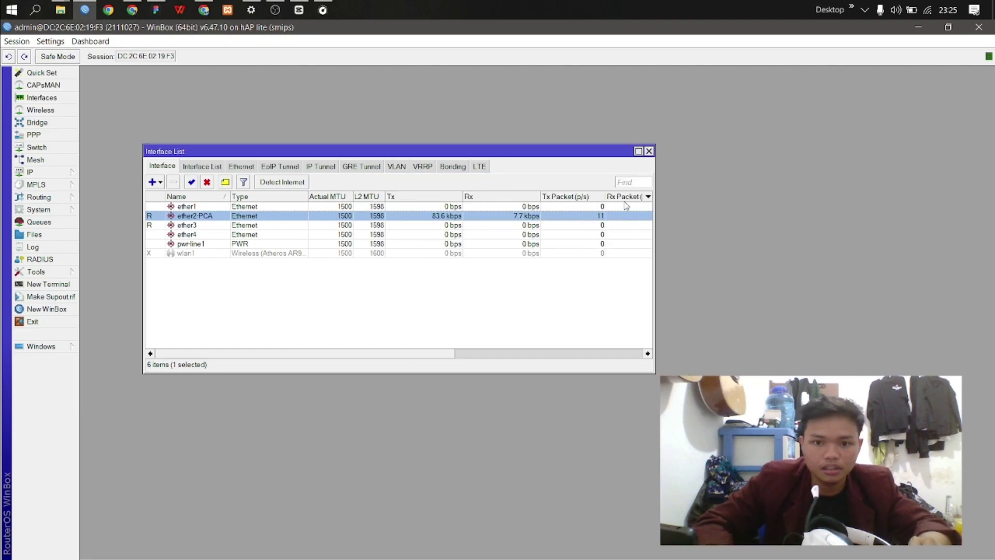
Step: Rename interface ether3 to ether3-PCB and check both renamed interfaces
double_click(215, 225)
click(506, 214)
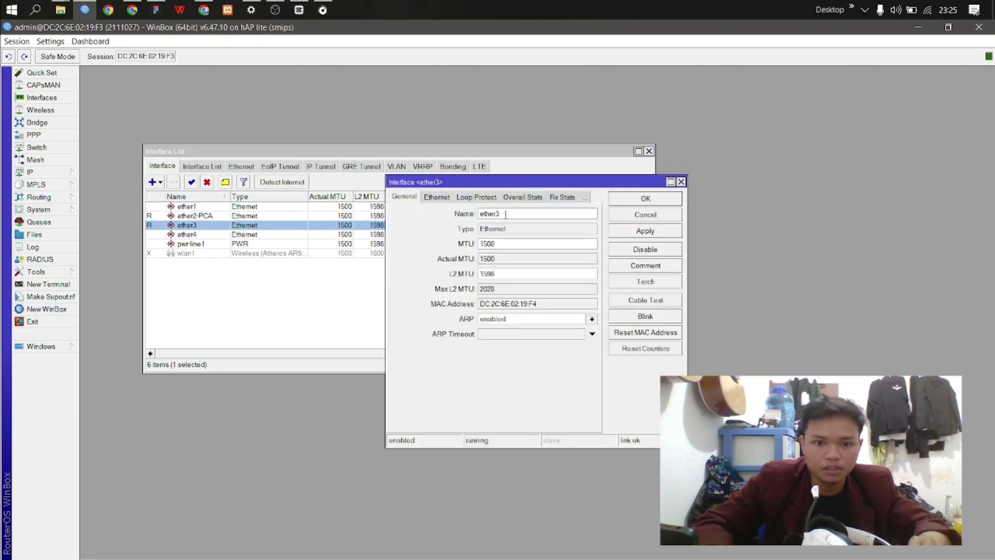
text(PCB)
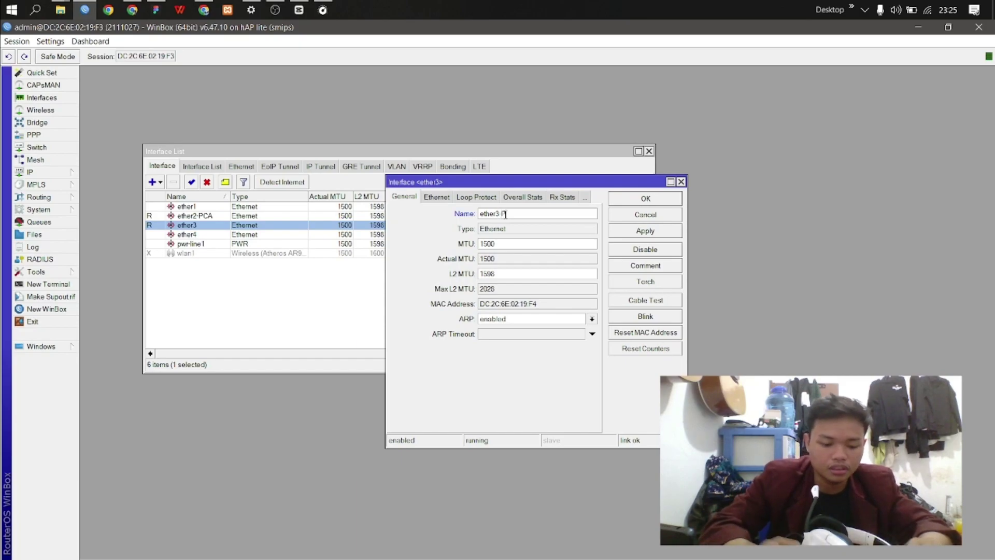
click(645, 230)
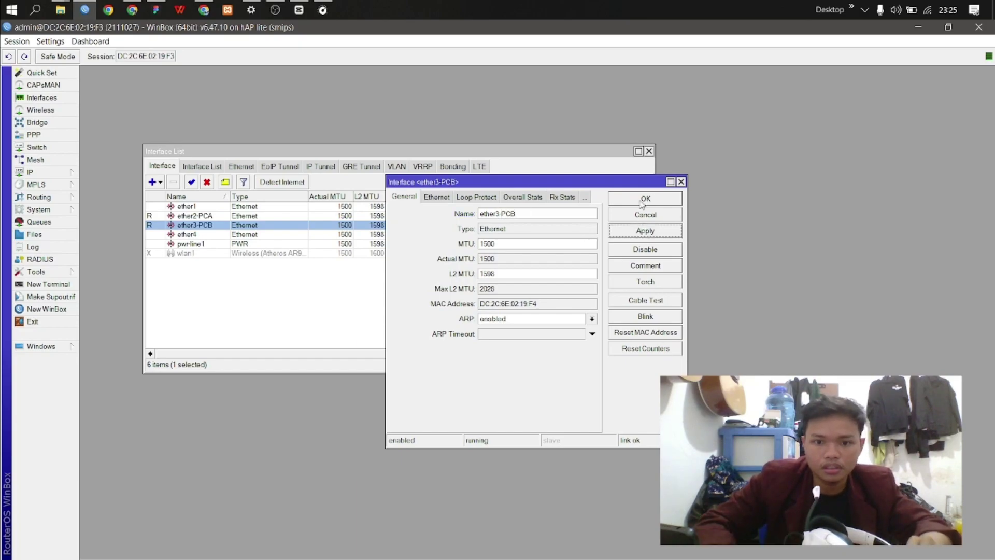
click(645, 198)
drag(320, 152, 492, 121)
click(362, 187)
click(363, 197)
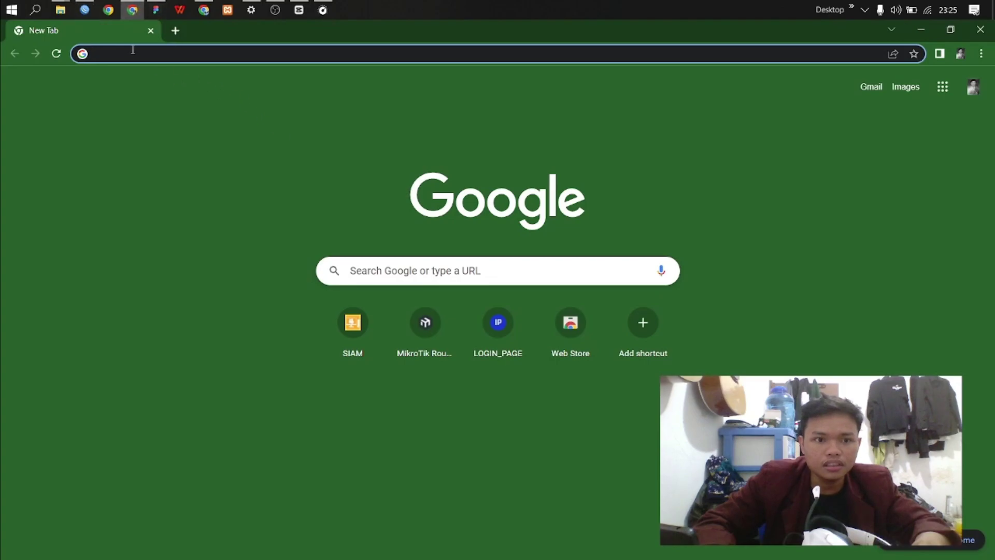
Step: Review the router settings and PC-A/PC-B PPPoE user table in SOAL-A1a.pdf, then return to WinBox
click(204, 10)
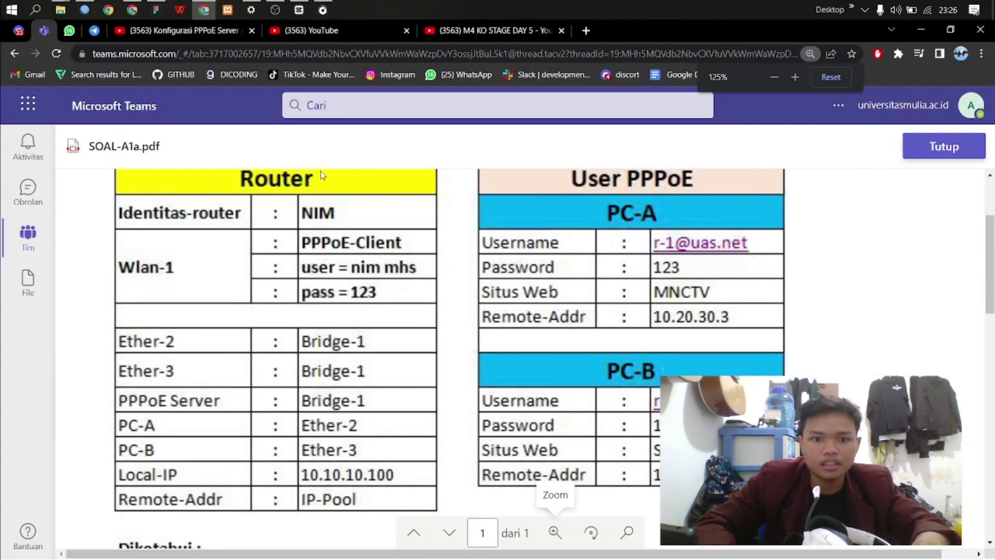
scroll(420, 223, down, 2)
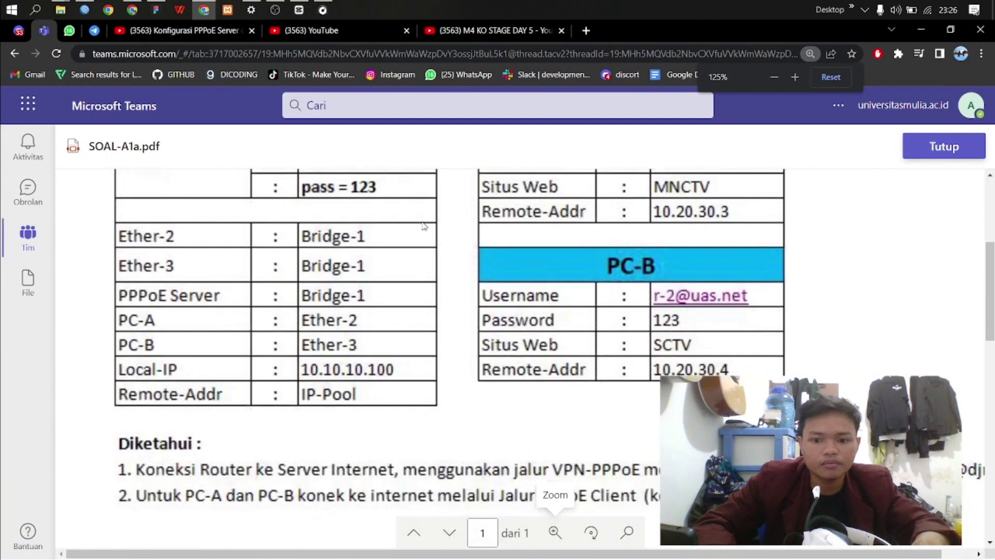
scroll(443, 238, up, 1)
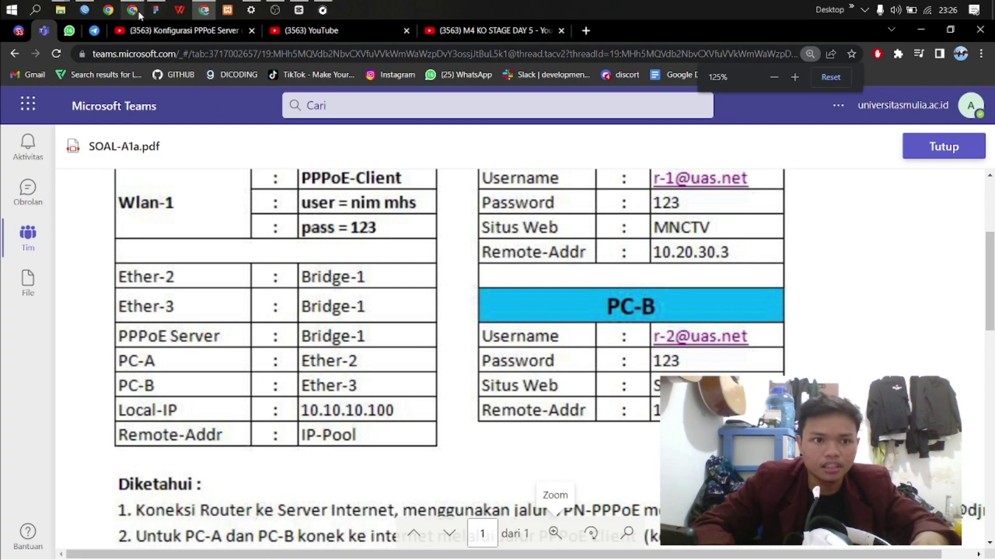
click(84, 10)
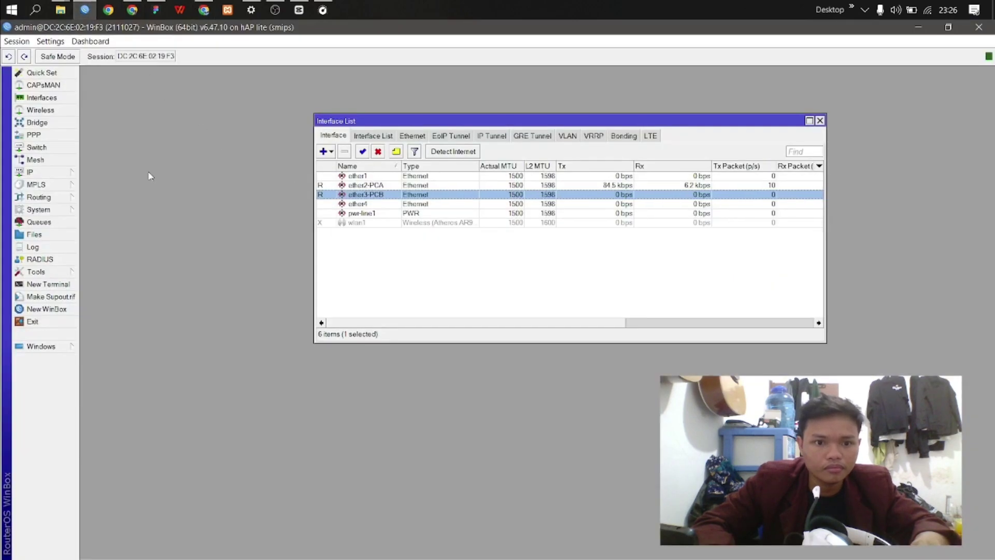
Step: Enable wlan1 and set its wireless mode to station bridge
click(55, 137)
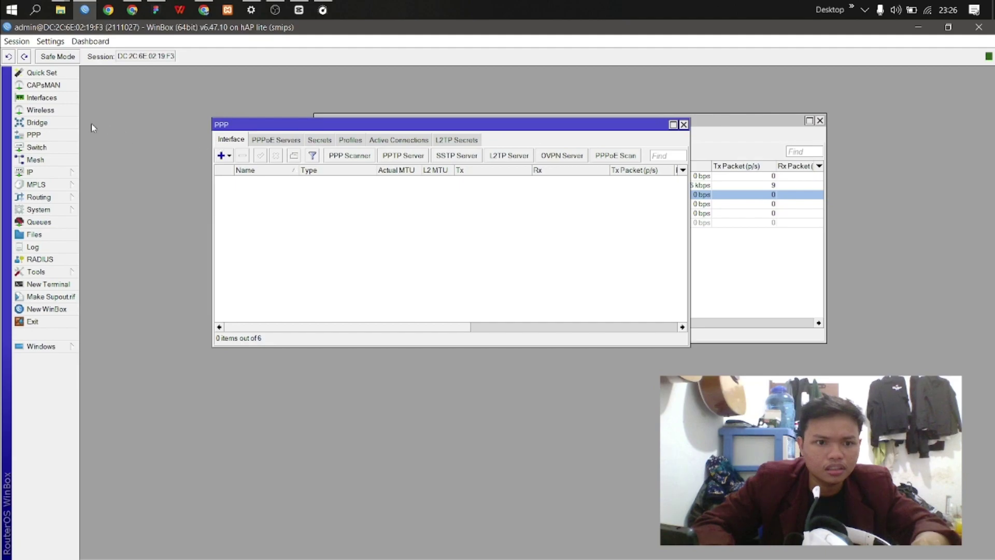
click(42, 98)
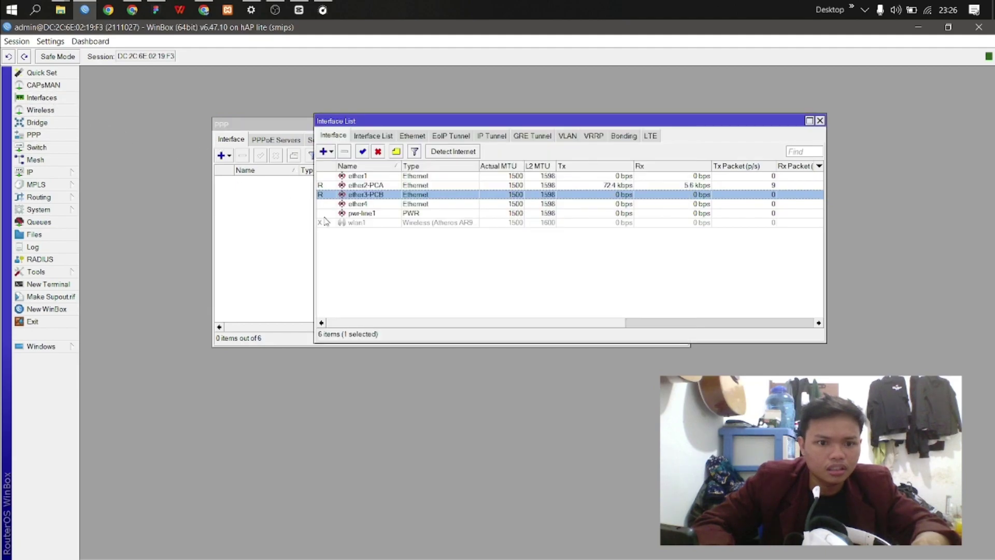
click(339, 223)
click(362, 151)
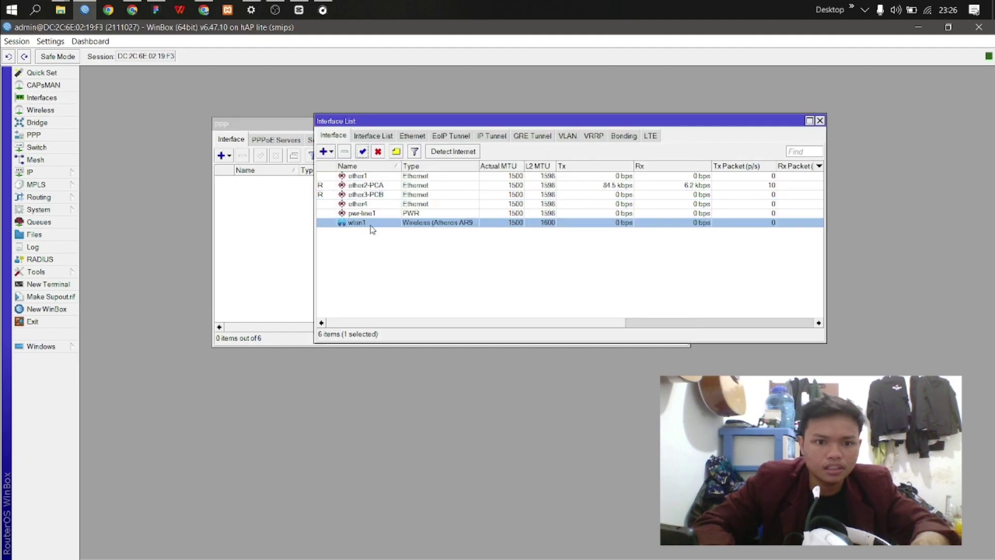
double_click(371, 227)
click(645, 116)
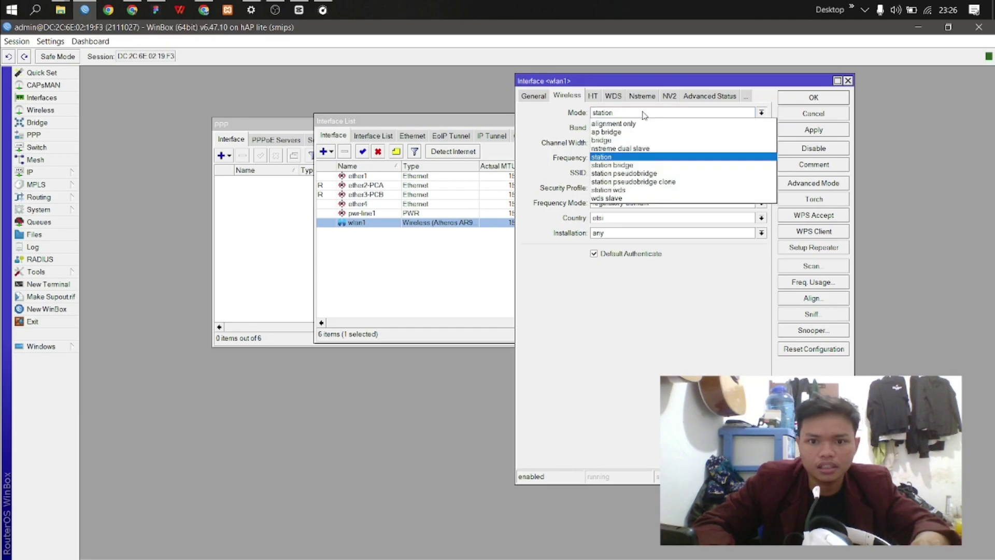
click(631, 161)
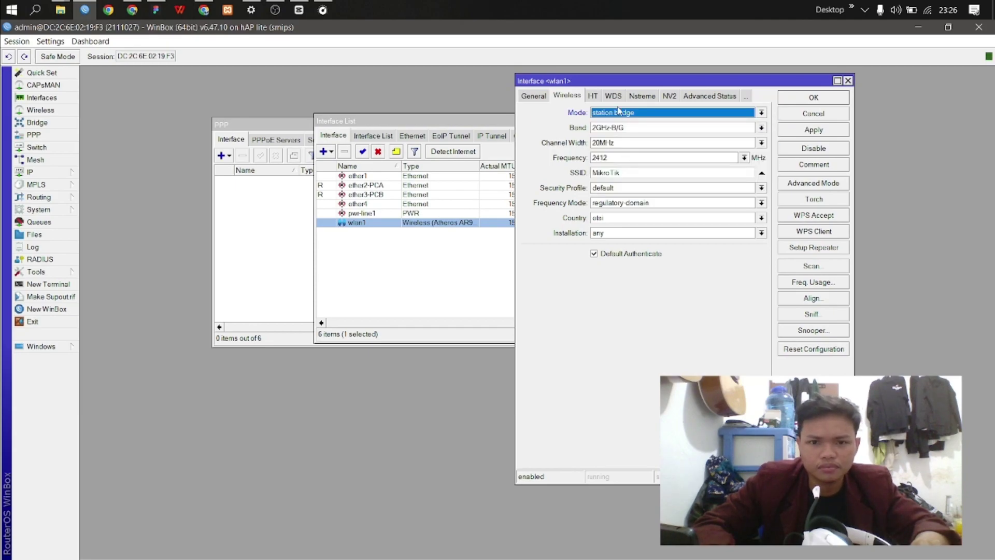
drag(584, 82, 279, 100)
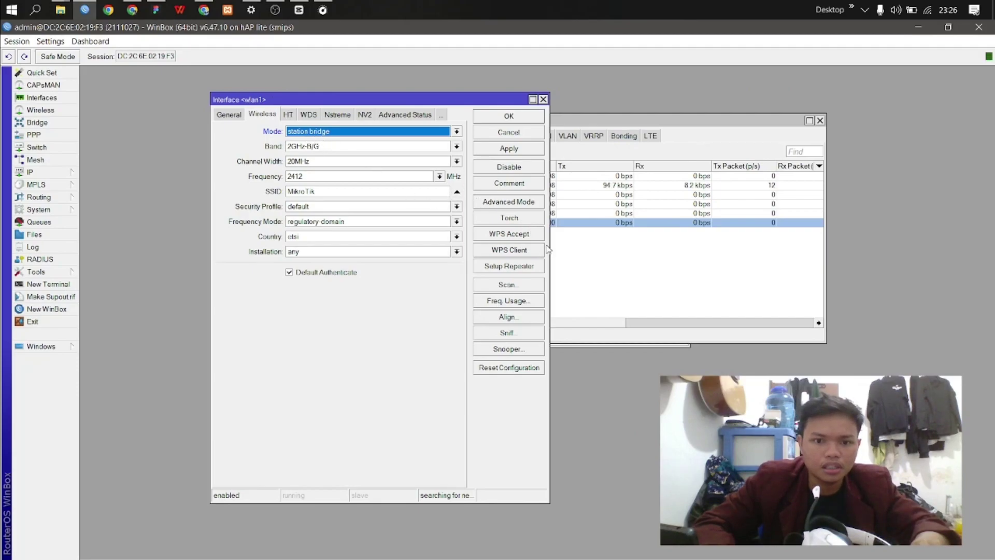
click(534, 286)
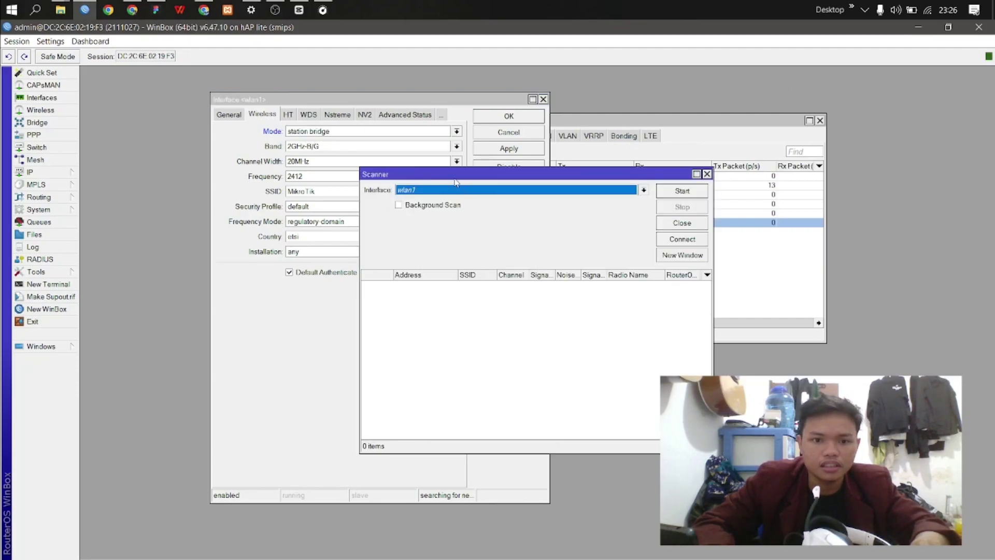
drag(456, 177, 519, 170)
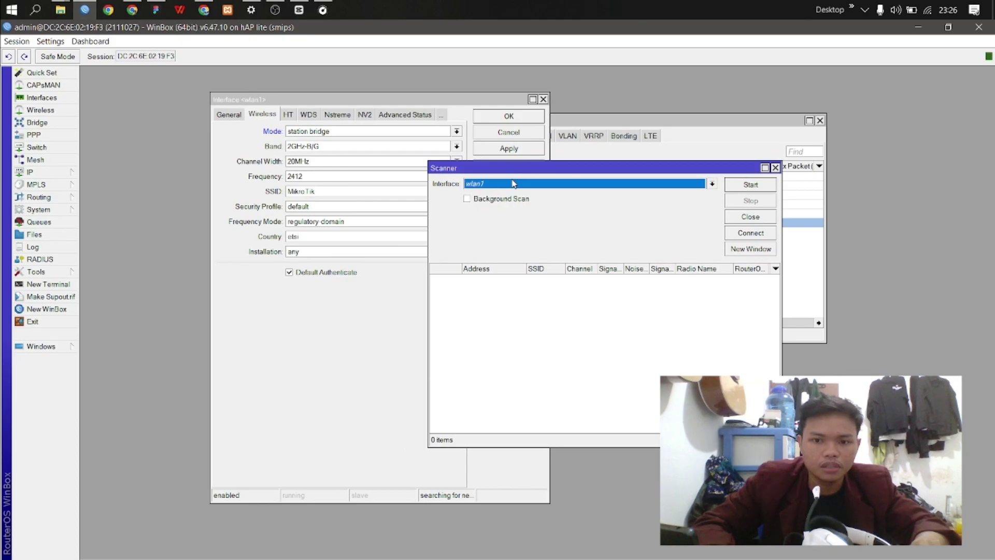
click(762, 185)
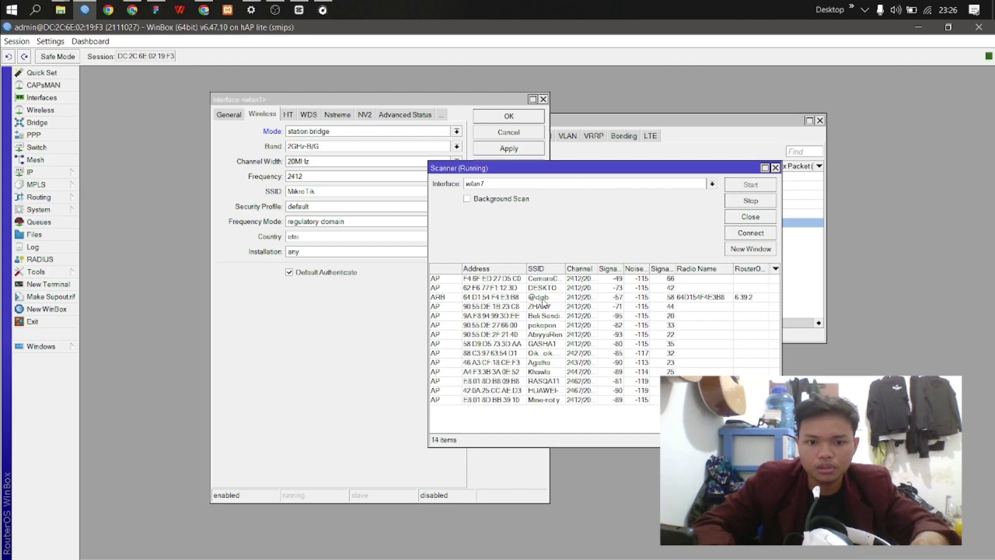
click(541, 298)
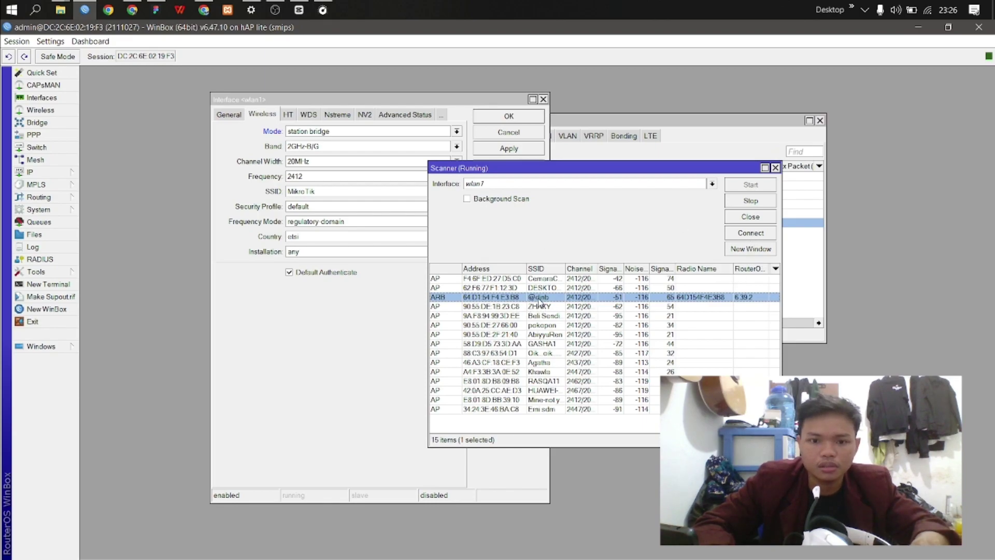
click(748, 238)
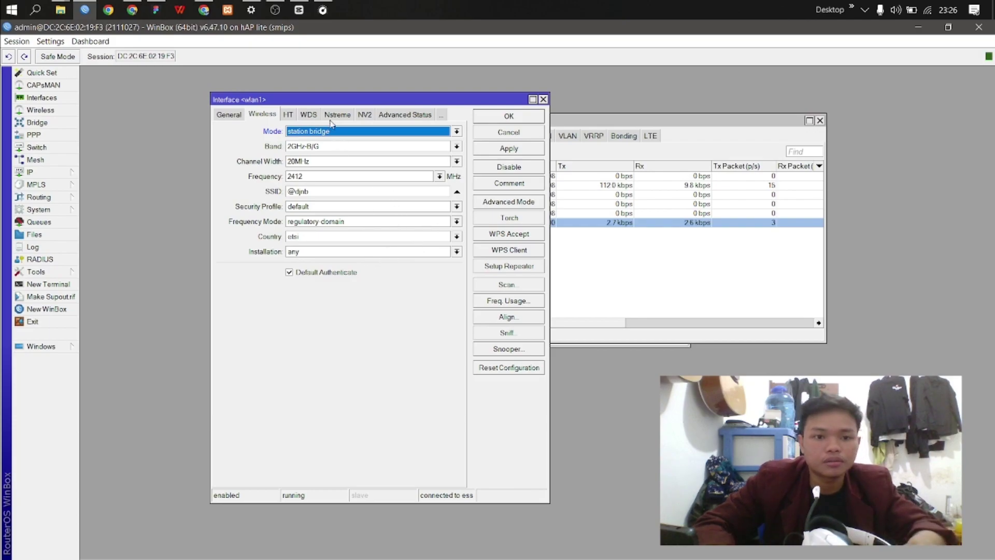
Step: Apply and save the wlan1 wireless settings
drag(314, 102, 353, 111)
drag(455, 521, 481, 401)
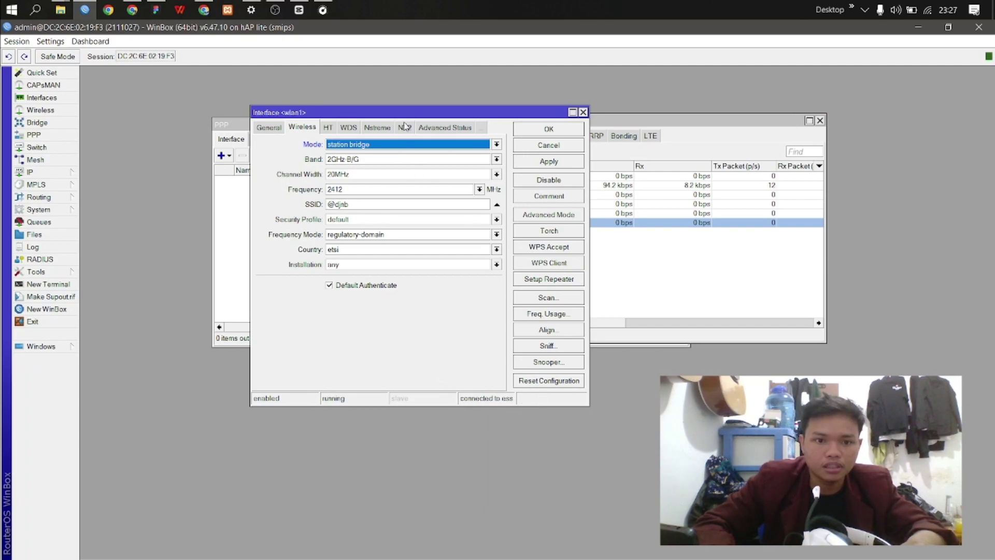
drag(521, 112, 699, 149)
click(727, 199)
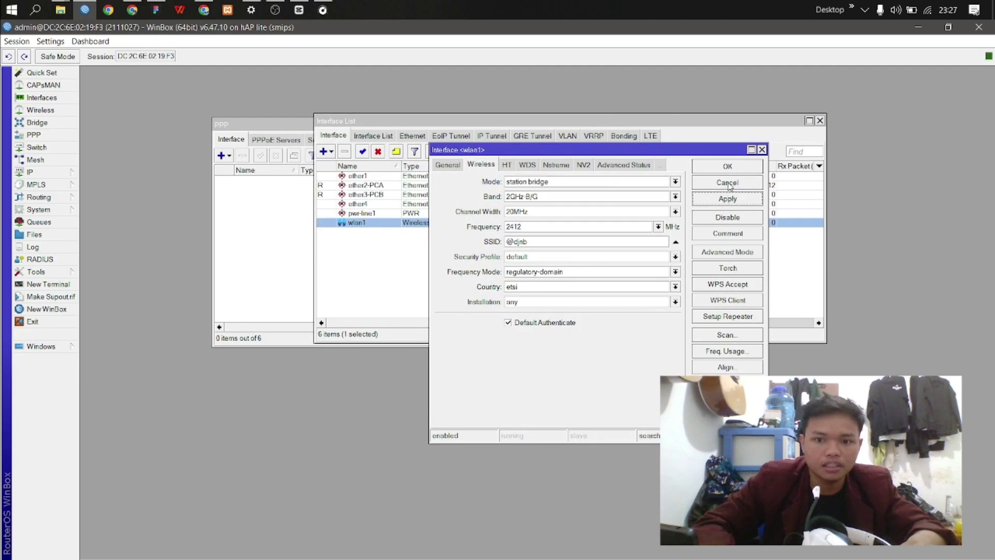
click(728, 167)
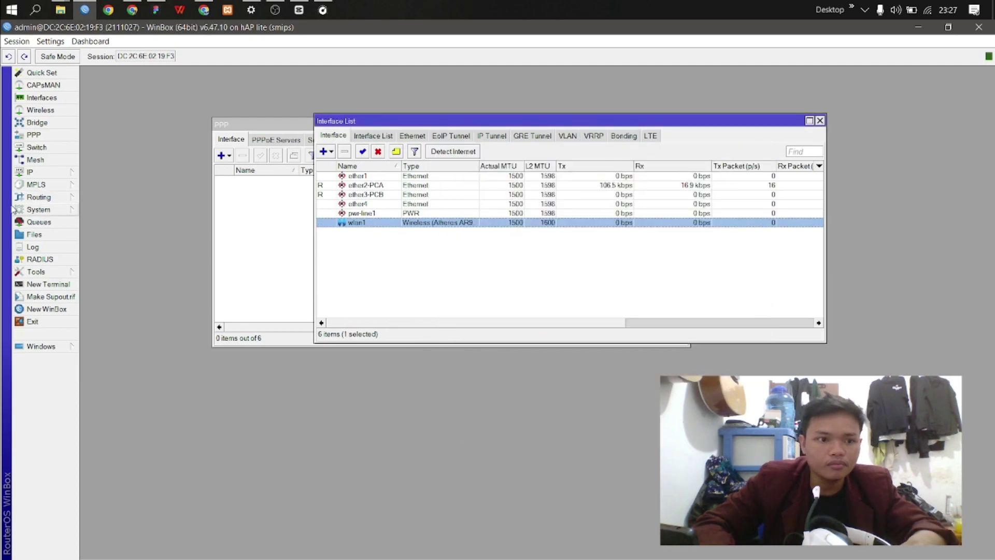
Step: Add a PPPoE client interface named pppoe-client
click(44, 139)
drag(240, 127, 359, 248)
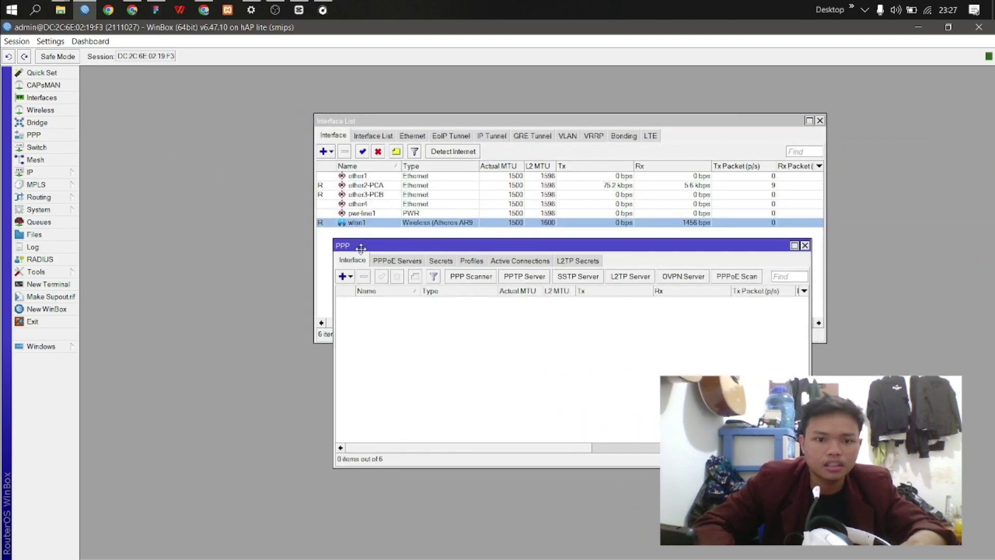
click(350, 277)
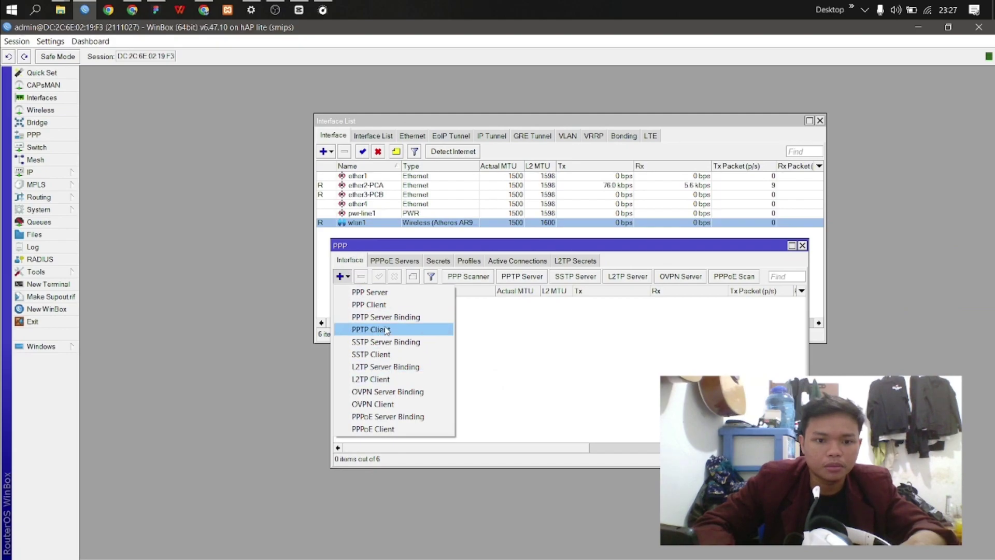
click(386, 429)
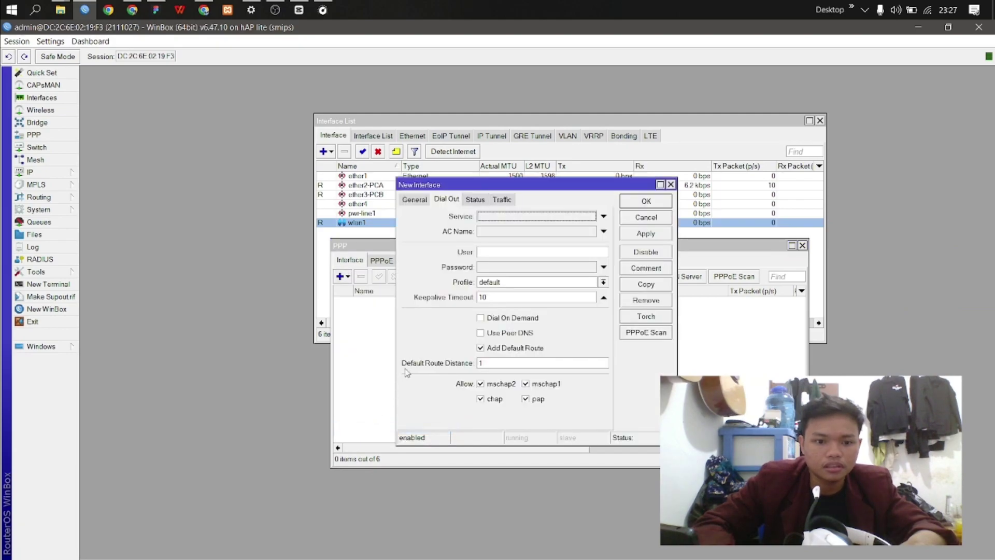
click(425, 203)
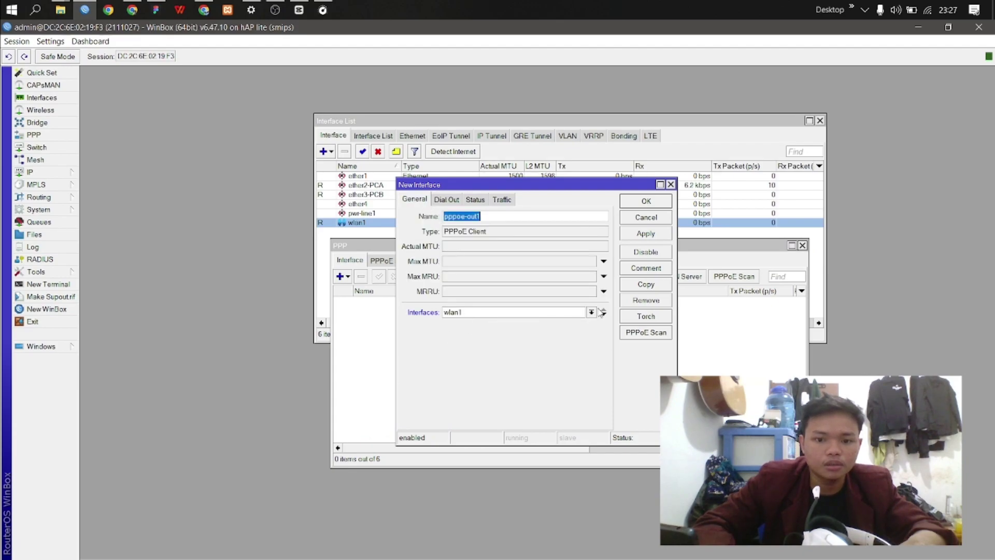
click(495, 217)
key(BackSpace)
key(BackSpace)
key(BackSpace)
text(c)
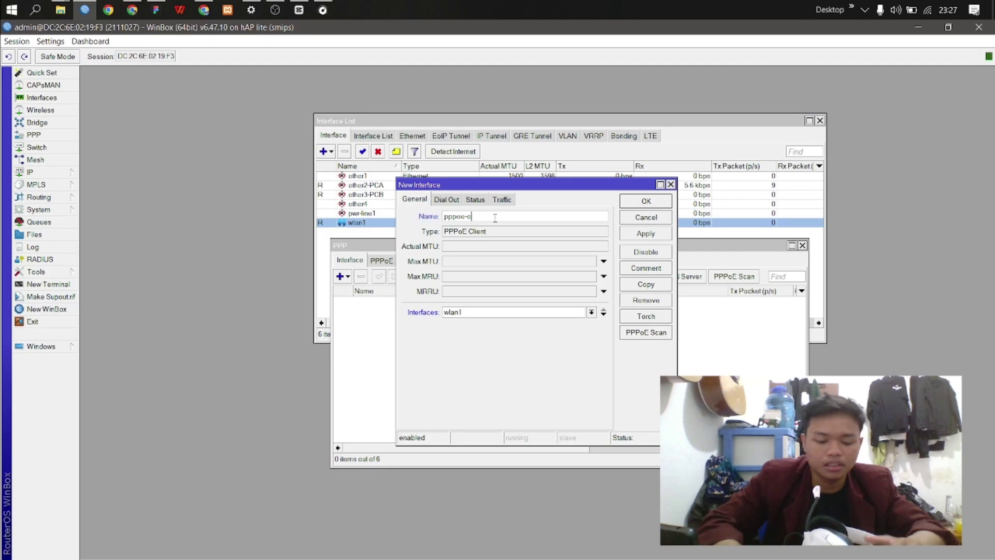
text(lient)
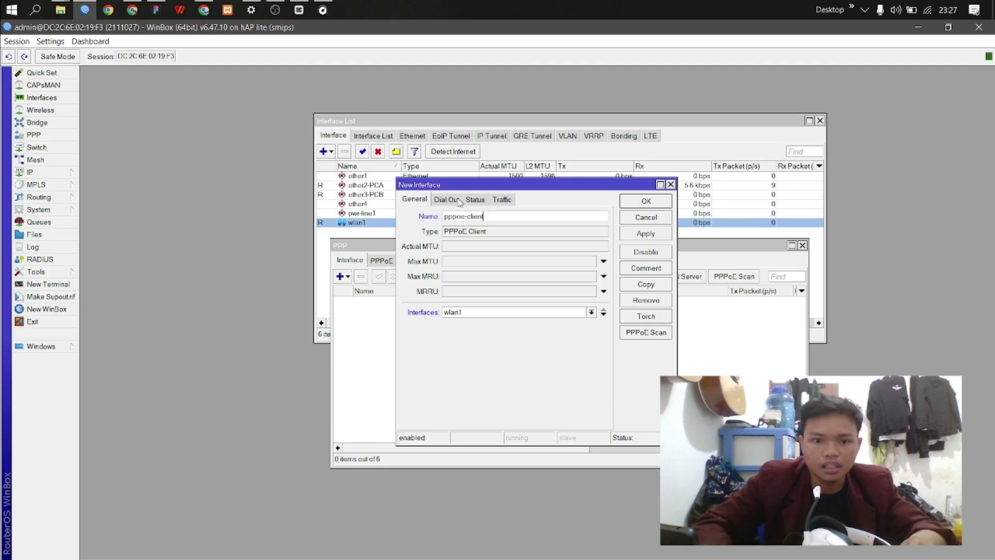
Step: Enter the student ID username and the password on Dial Out, enable Use Peer DNS, and save
click(447, 200)
click(491, 256)
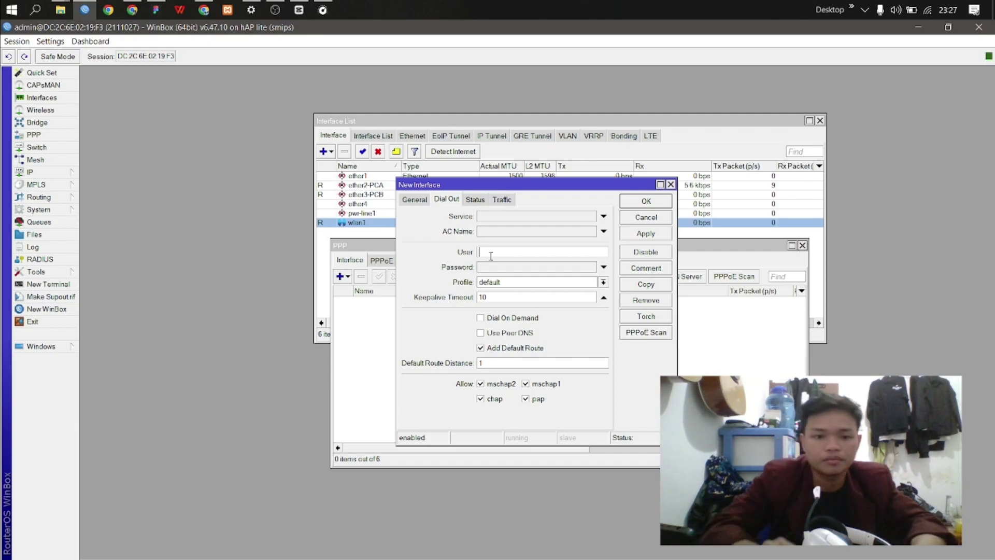
text(211)
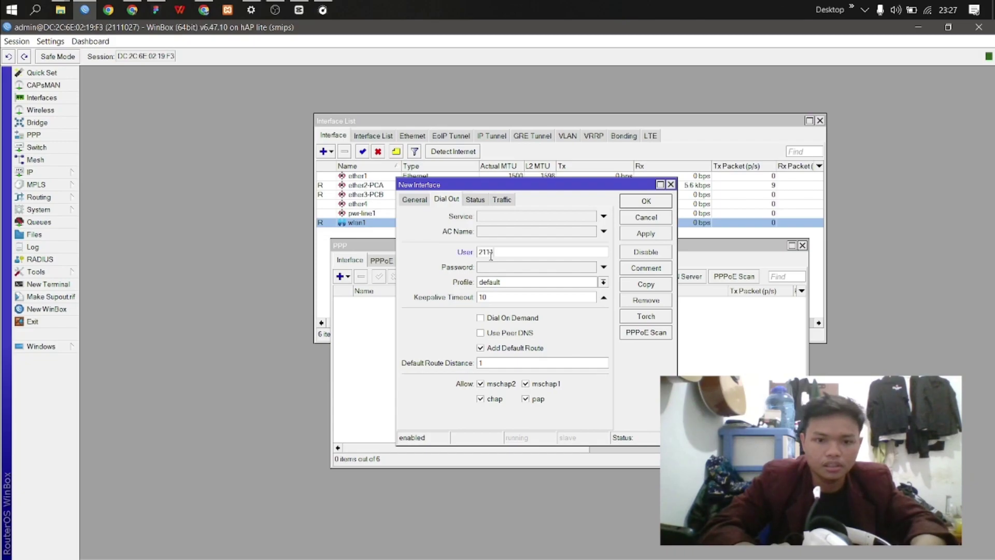
text(1027)
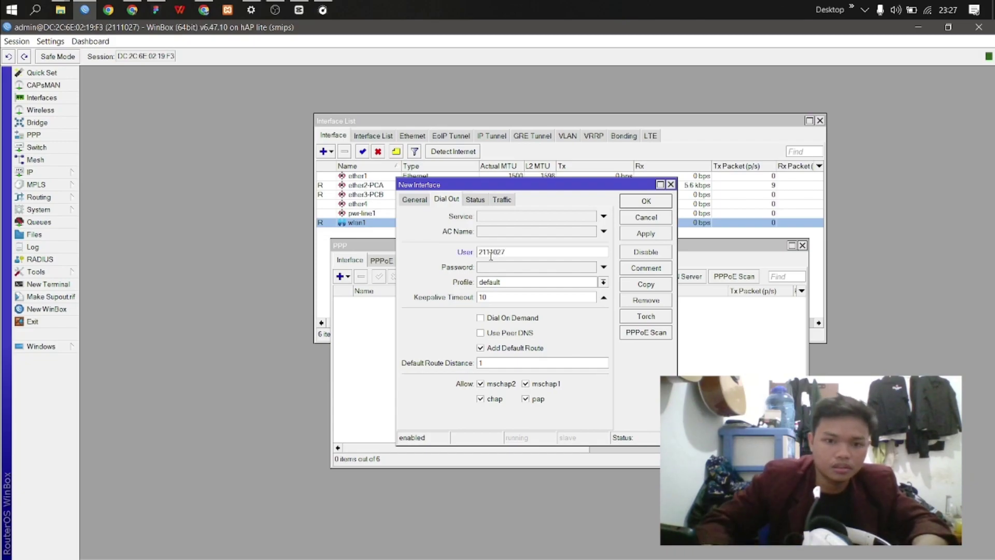
click(529, 268)
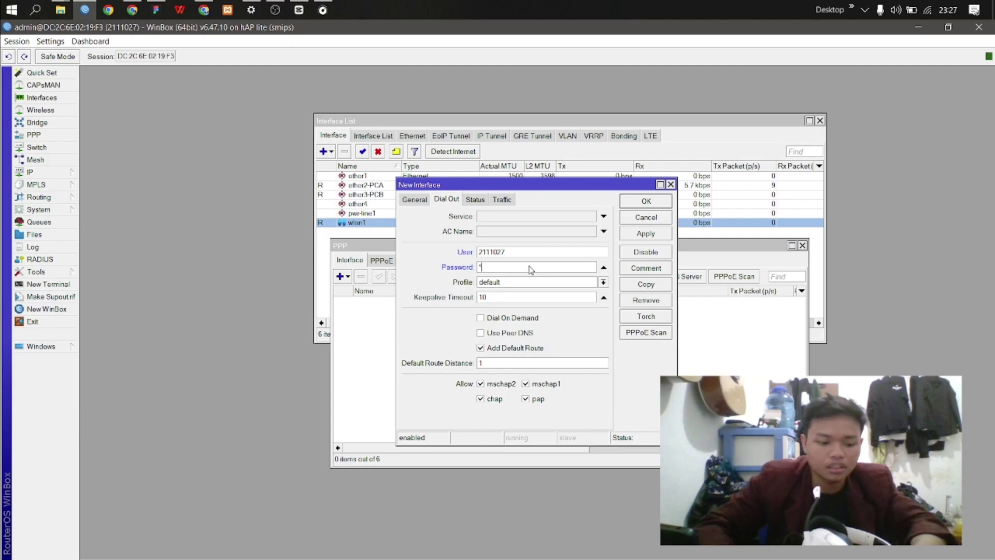
click(481, 336)
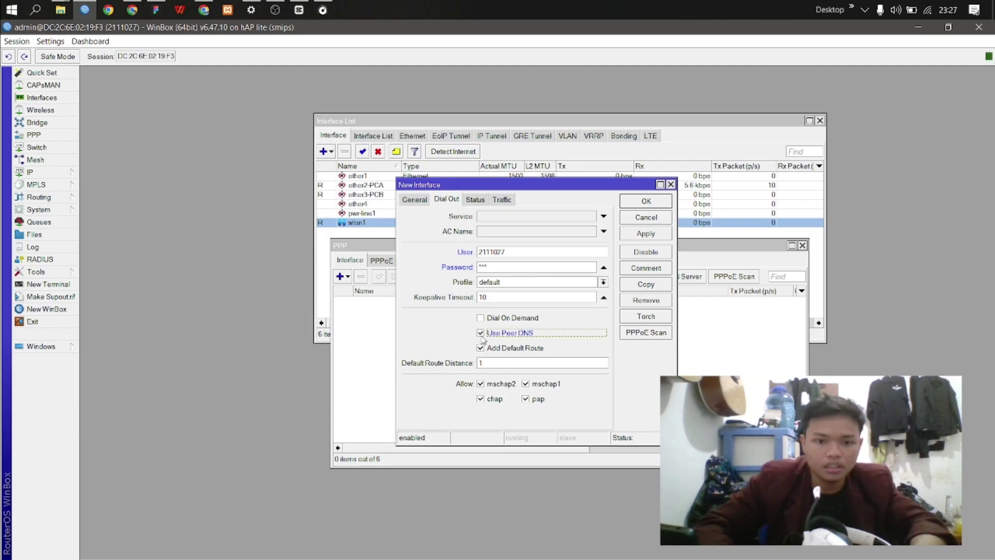
click(651, 238)
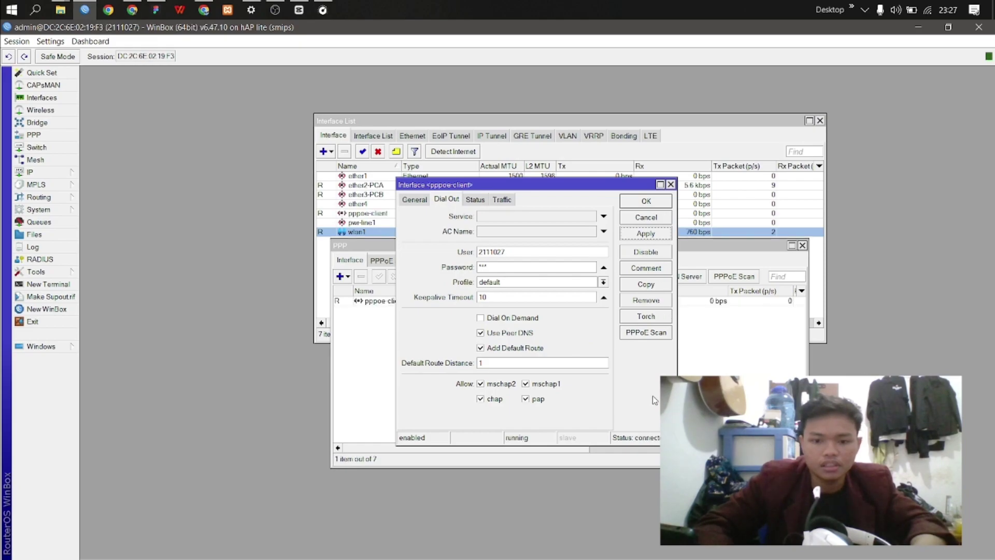
drag(562, 190, 591, 150)
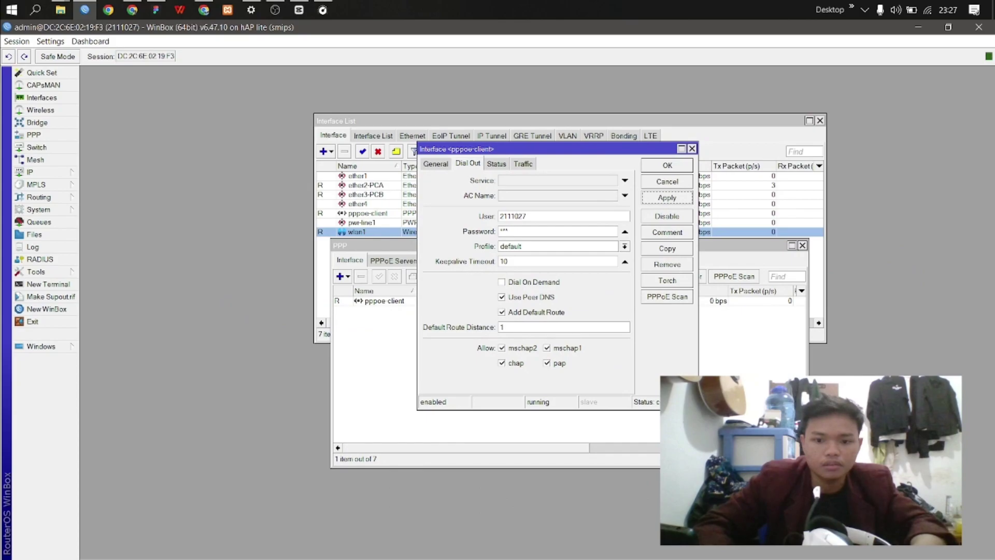
click(668, 165)
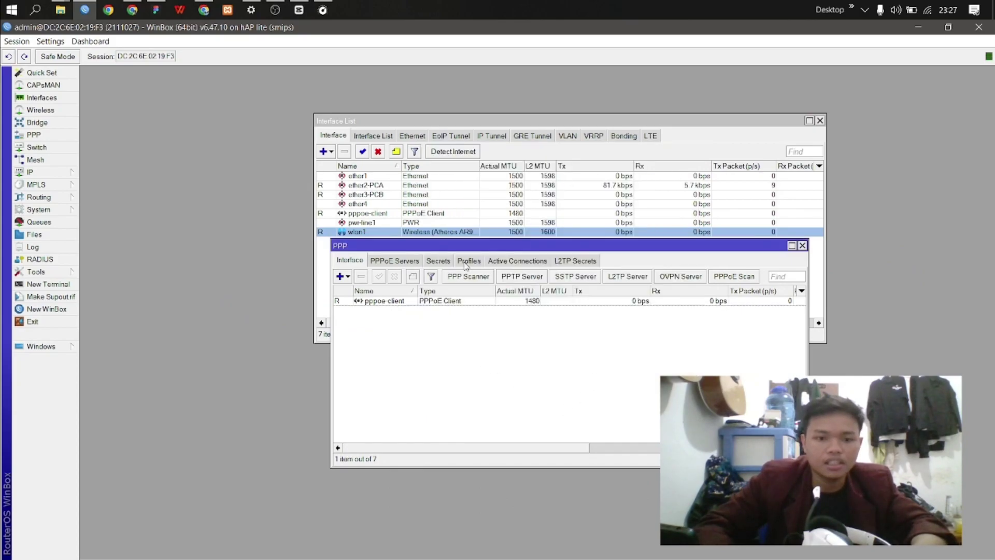
Step: Set the DNS server to 8.8.8.8 with Allow Remote Requests enabled
mouse_move(427, 251)
mouse_down()
mouse_move(575, 228)
mouse_move(429, 210)
mouse_move(417, 256)
mouse_move(425, 253)
mouse_up()
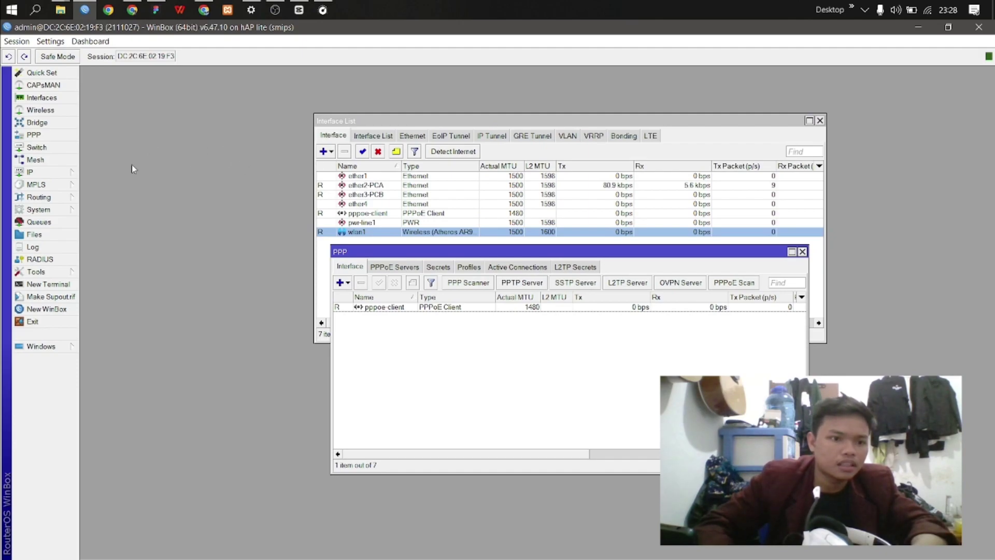
click(63, 172)
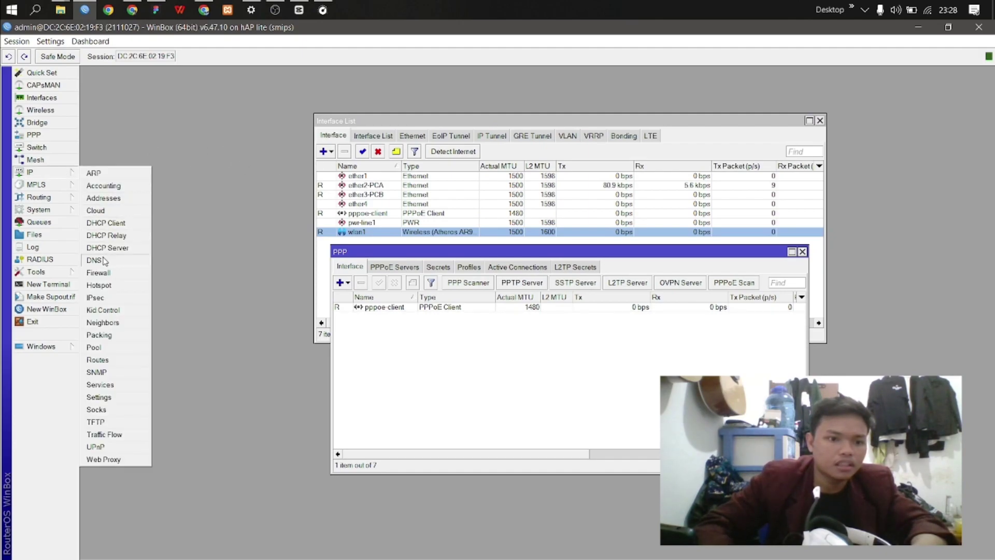
click(102, 260)
click(254, 89)
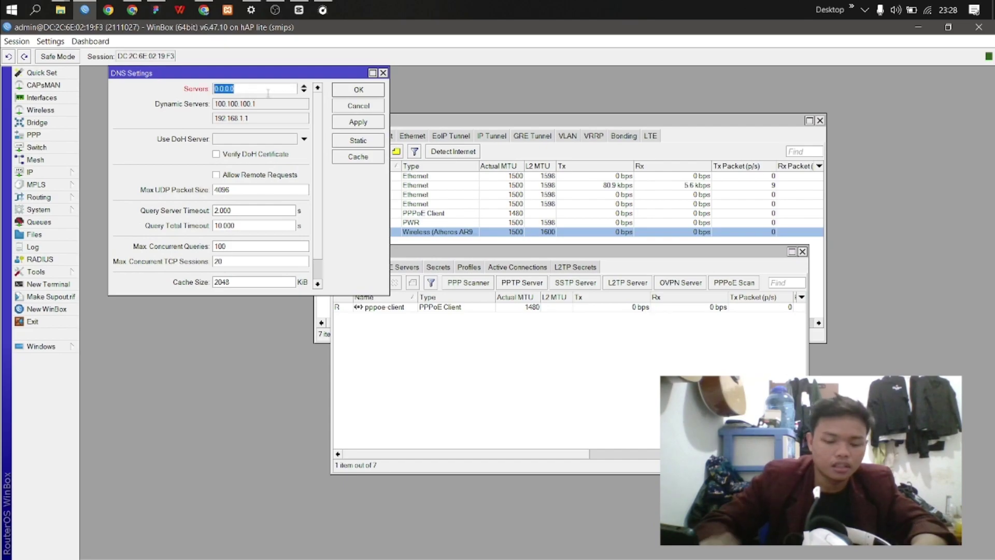
text(8)
text(.8.8.8)
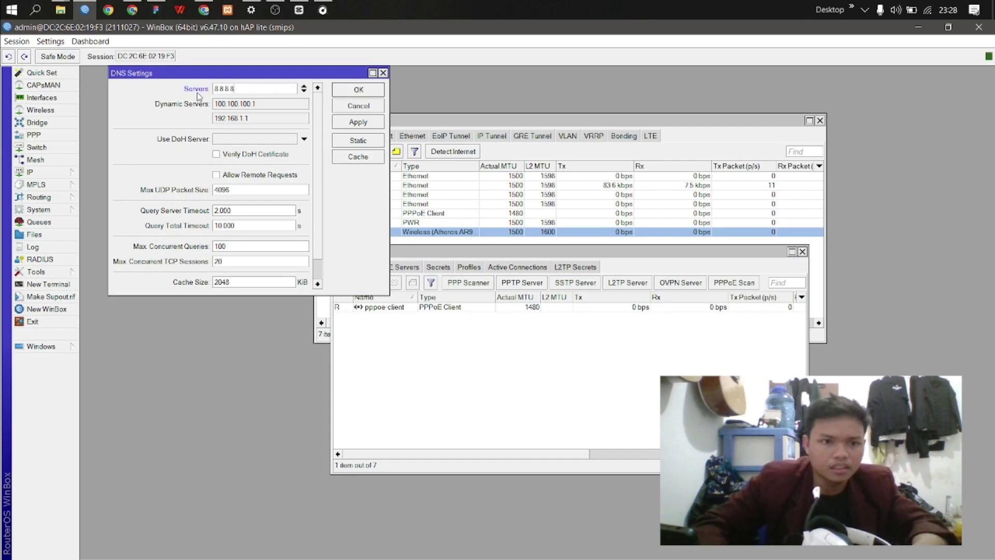
click(217, 175)
click(354, 125)
click(364, 95)
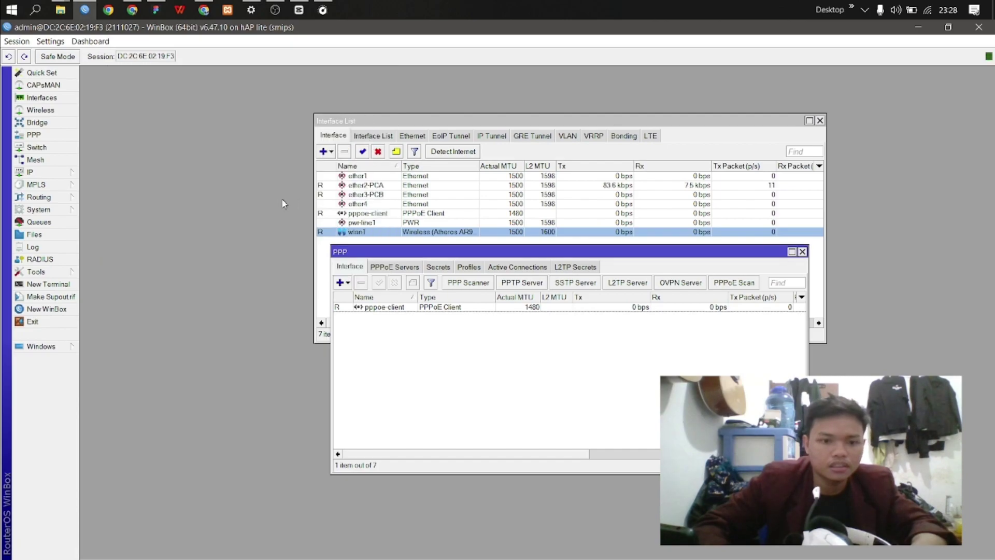
click(46, 172)
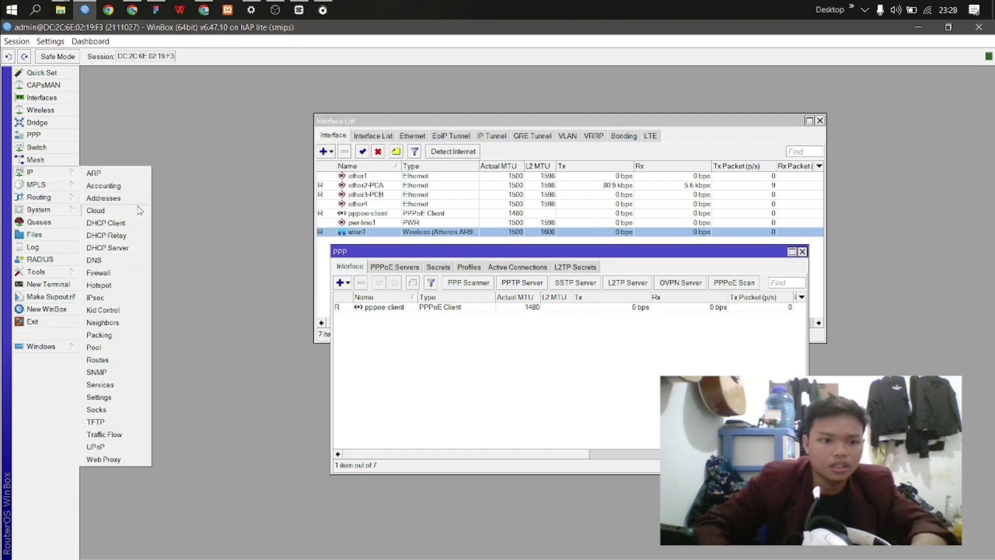
Step: Add a new firewall NAT rule with out-interface pppoe-client
click(111, 273)
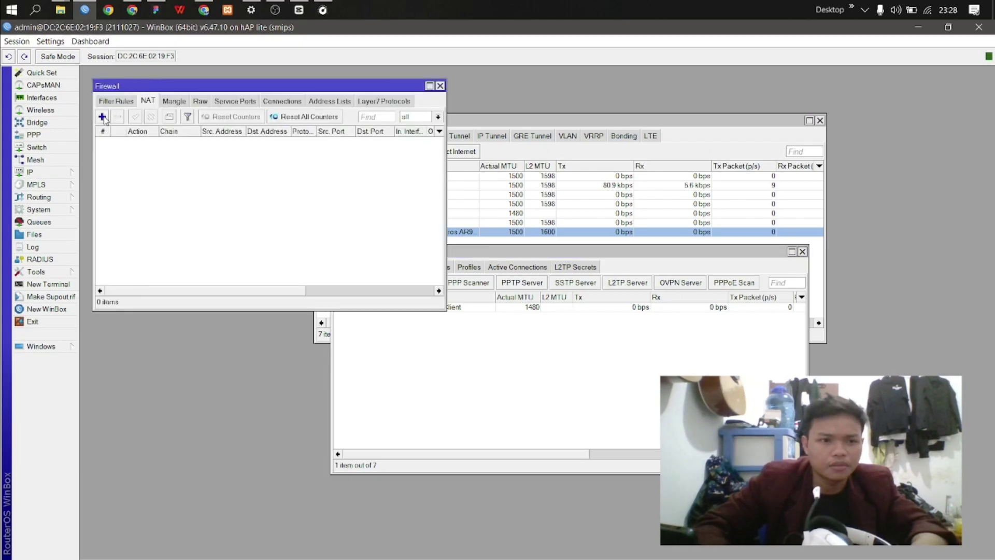
click(102, 117)
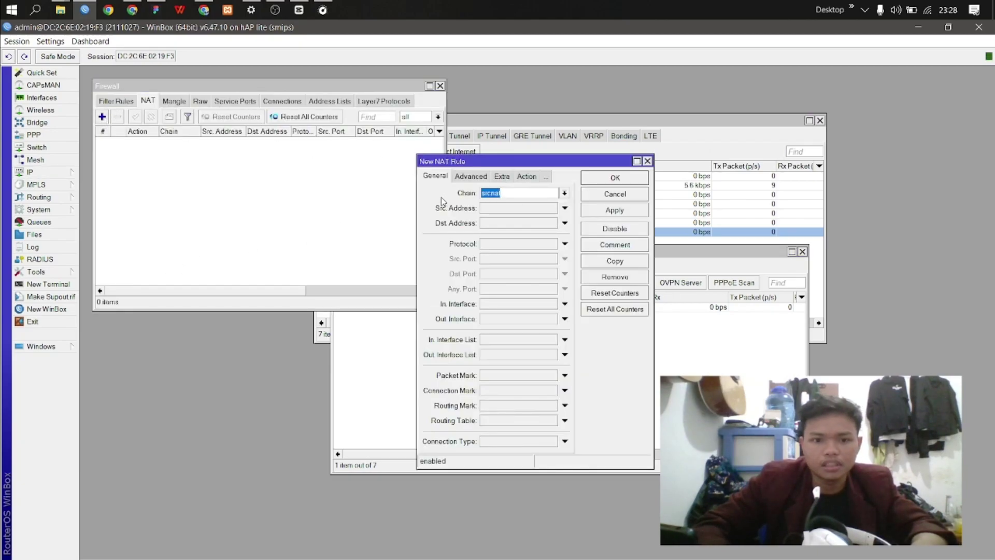
click(567, 320)
click(569, 319)
click(549, 398)
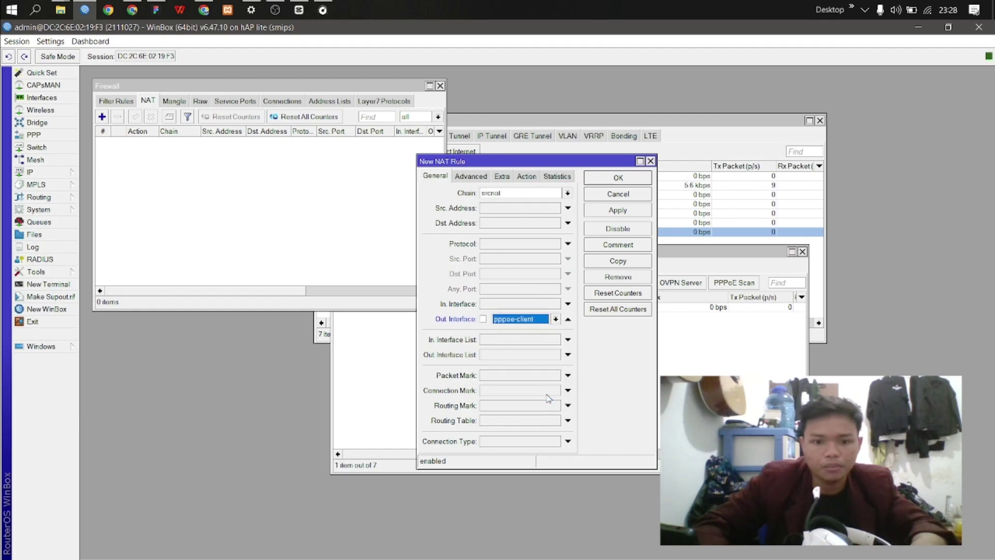
Step: Set the NAT rule's action to masquerade and save it
drag(525, 161, 465, 149)
click(469, 166)
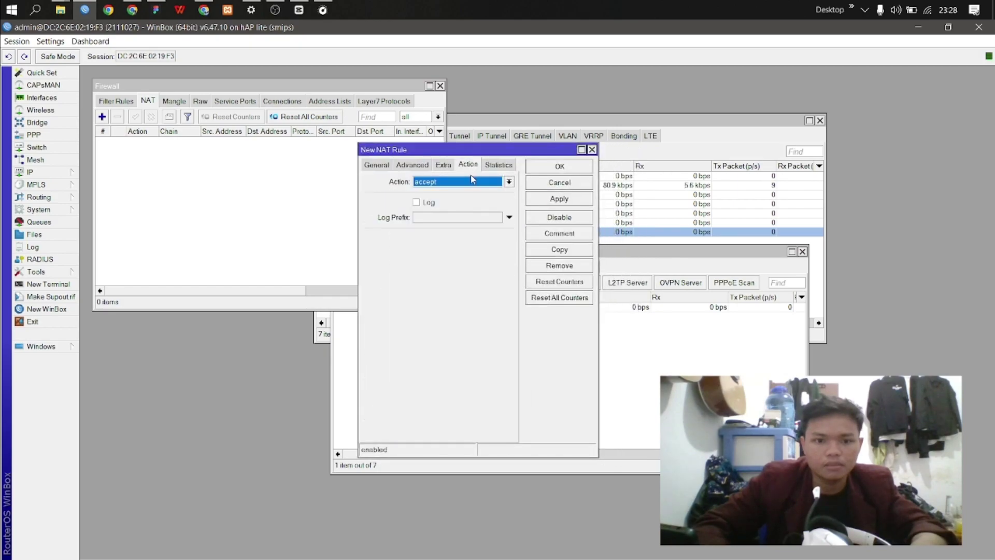
click(472, 181)
click(459, 237)
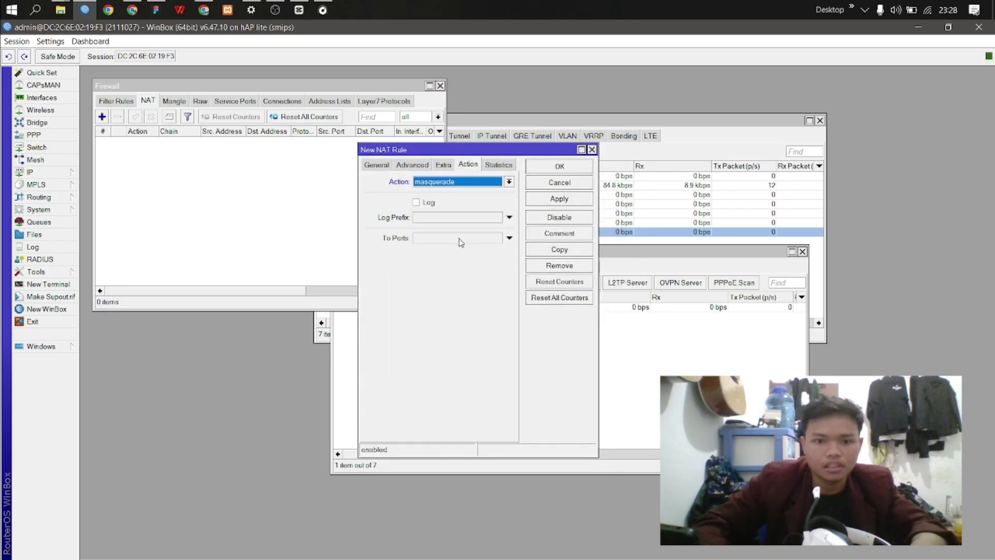
click(546, 201)
click(559, 166)
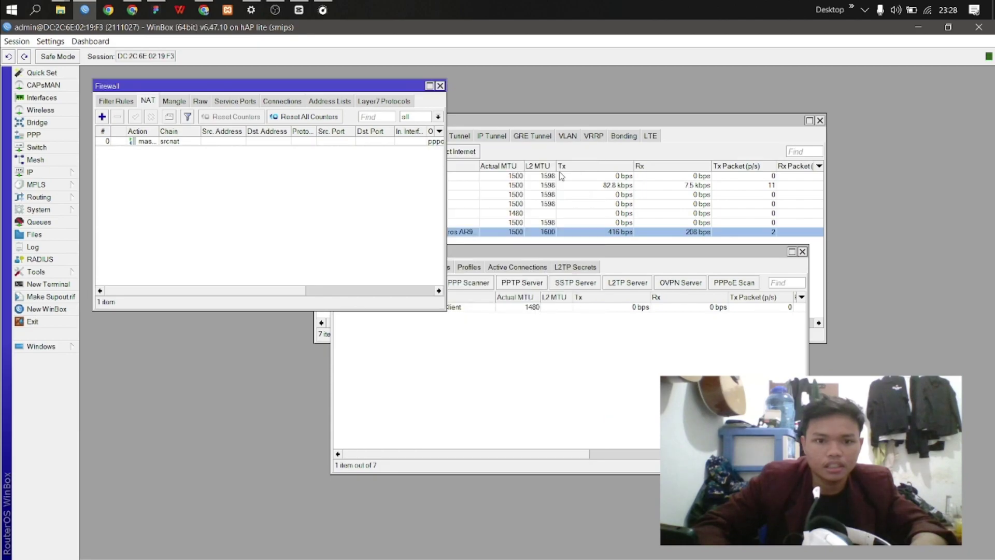
drag(310, 86, 564, 327)
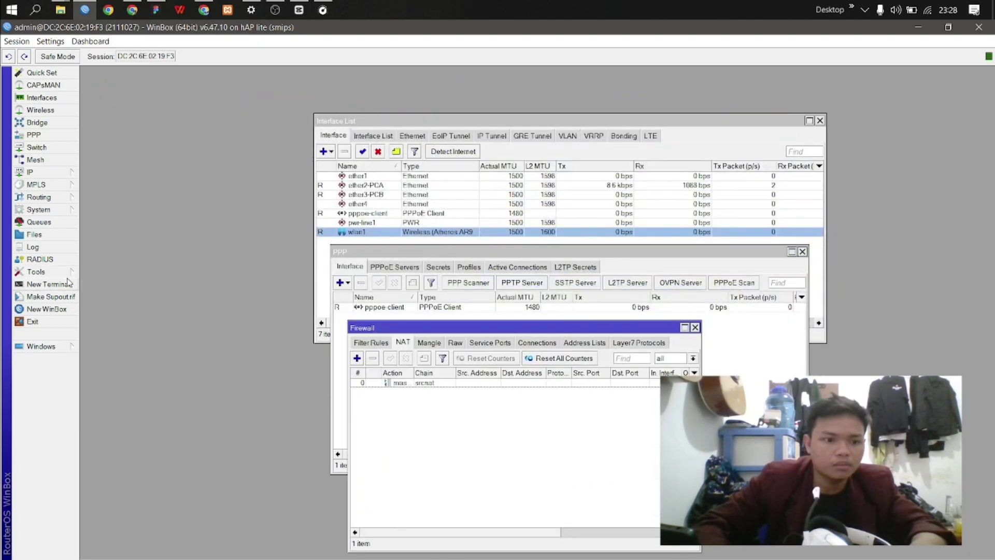
click(49, 284)
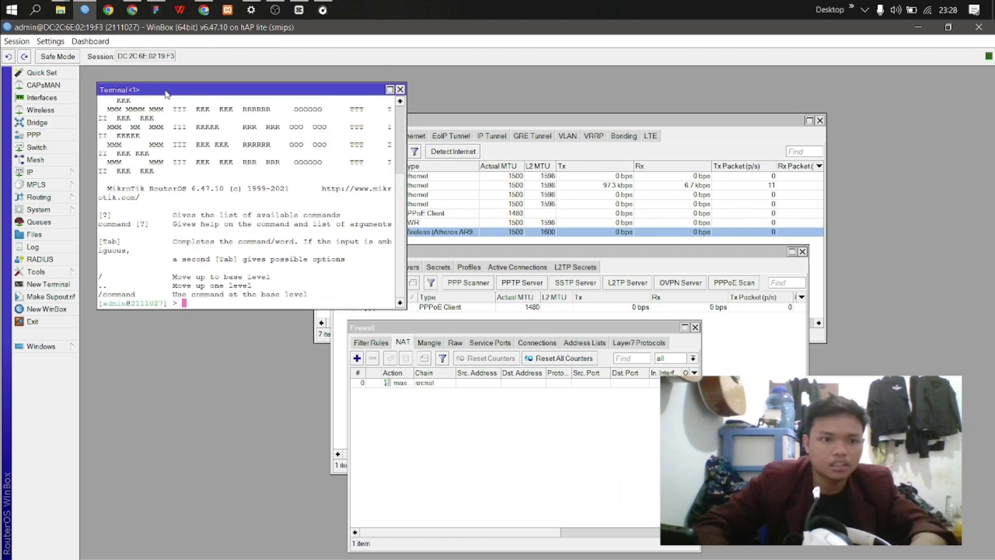
text(ping googl)
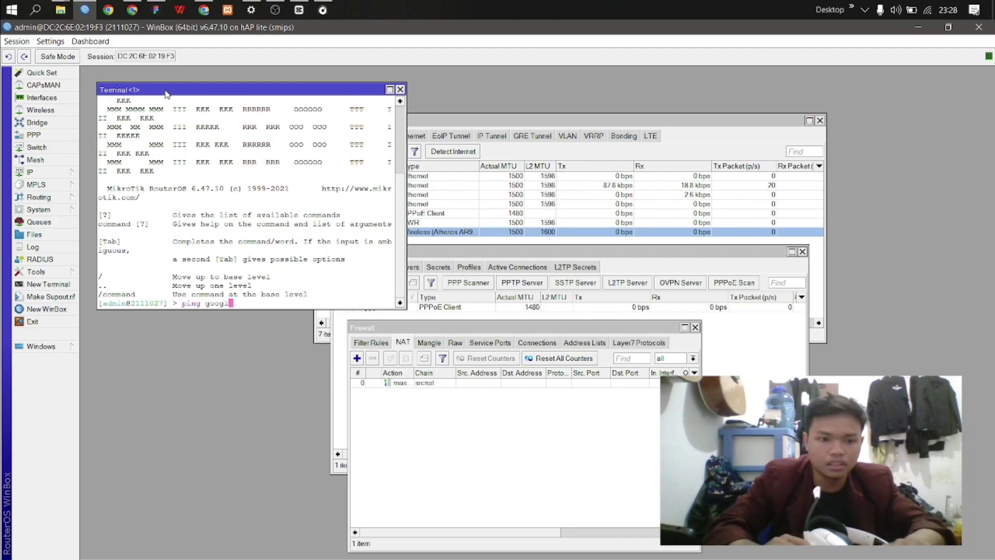
text(e.)
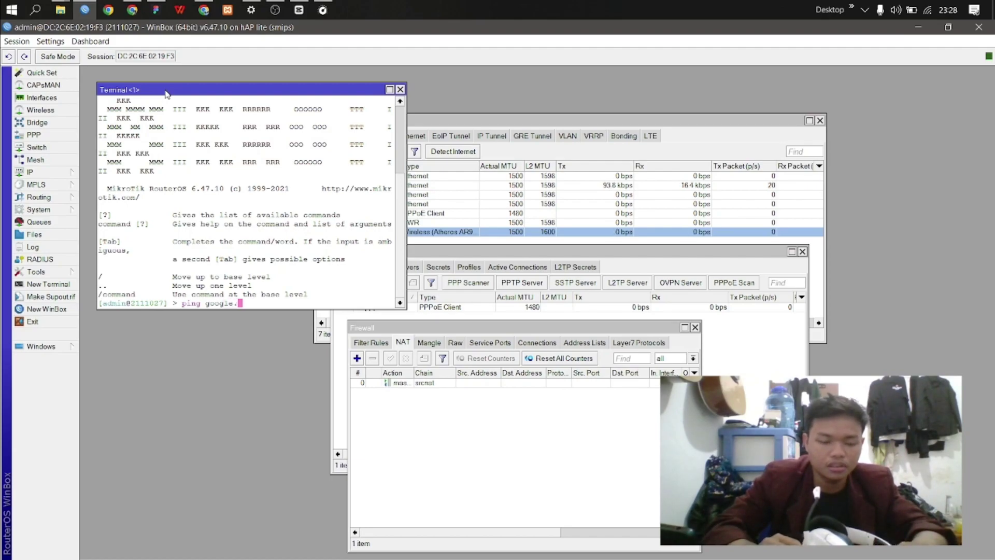
text(com)
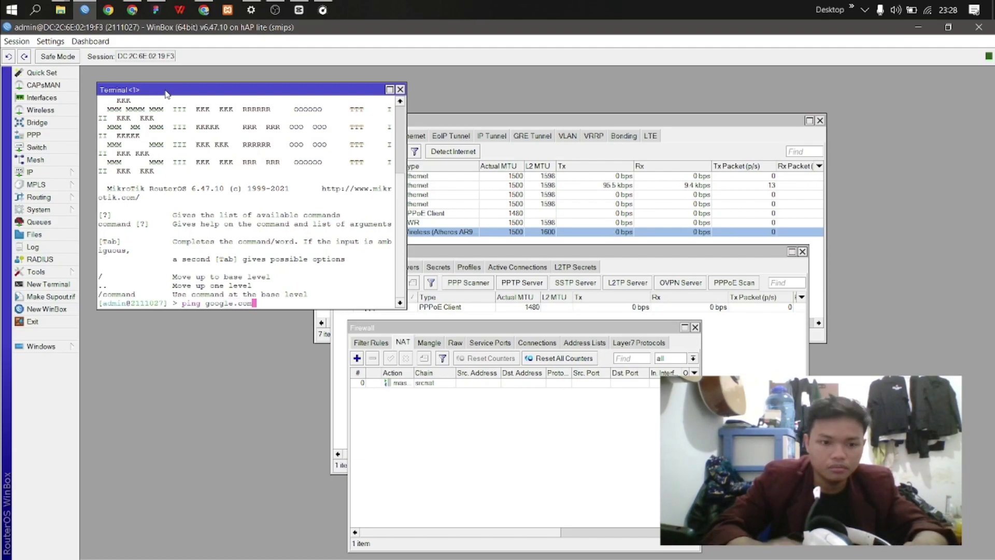
key(Return)
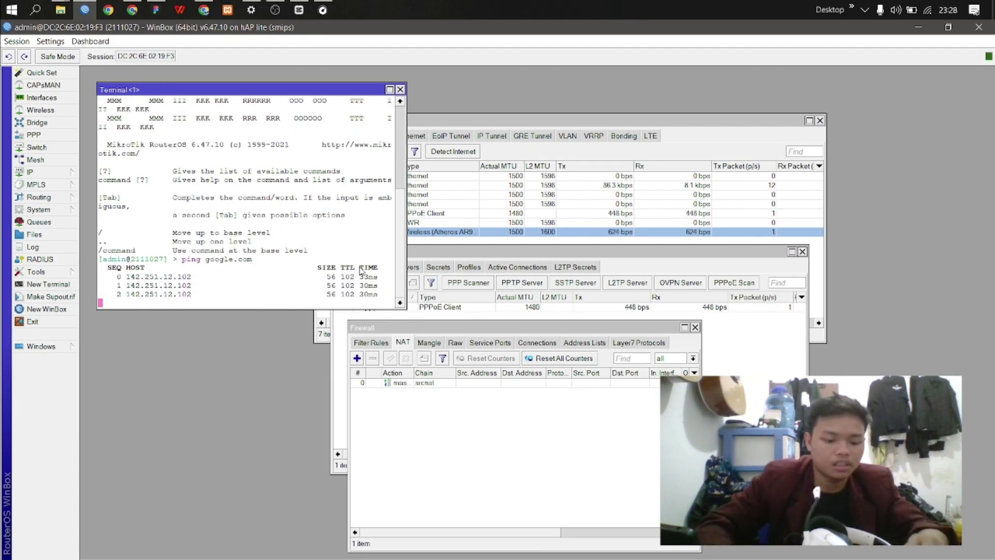
key(ctrl+c)
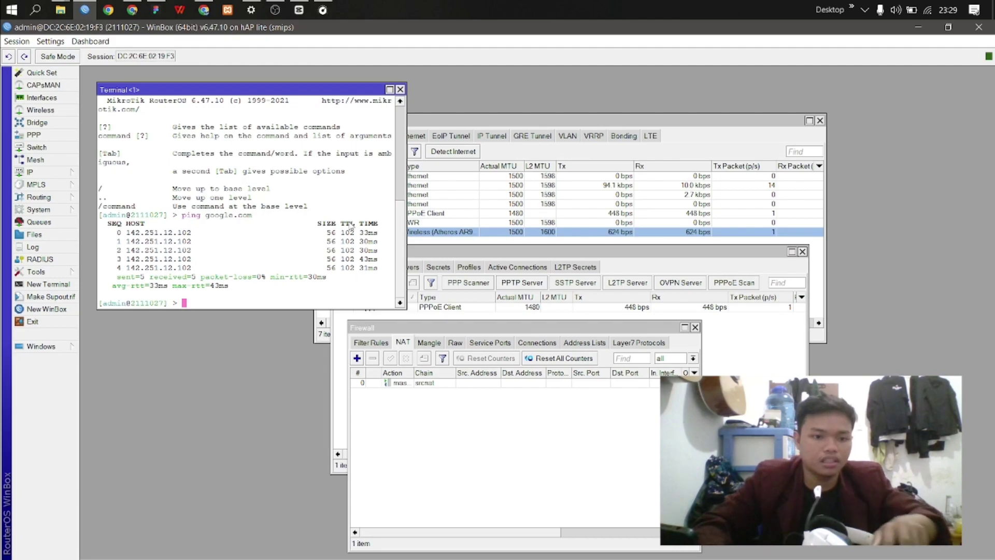
drag(279, 92, 368, 151)
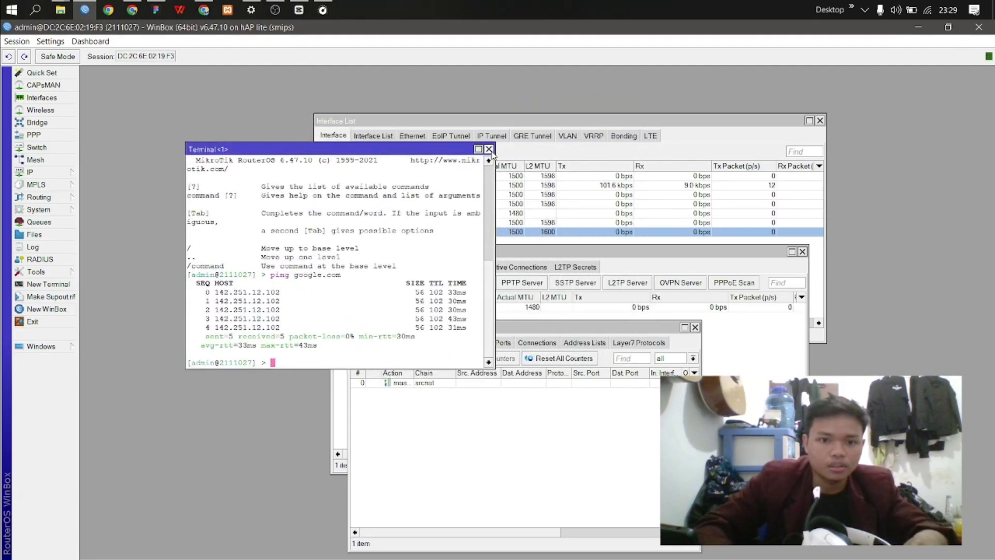
click(488, 149)
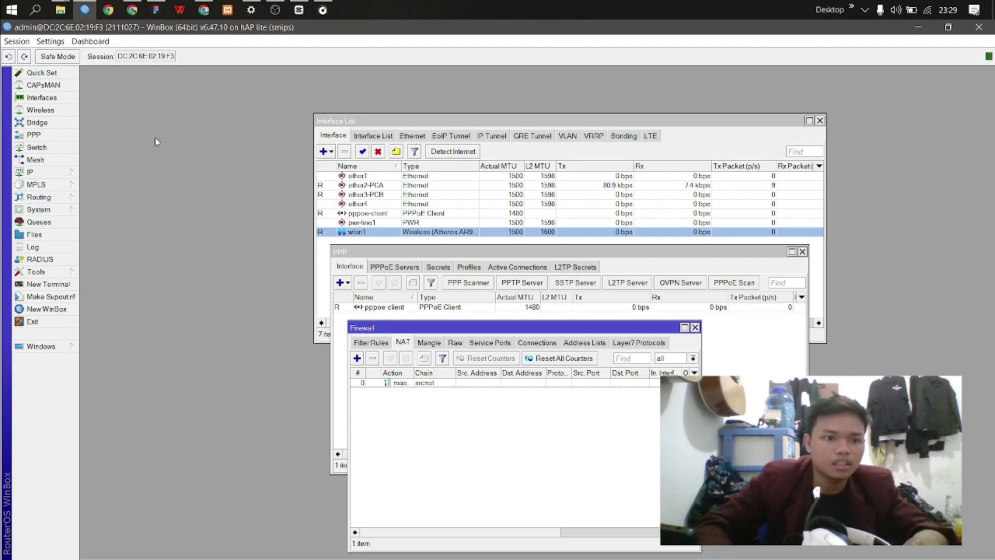
Step: Create a new bridge named bridge
click(55, 125)
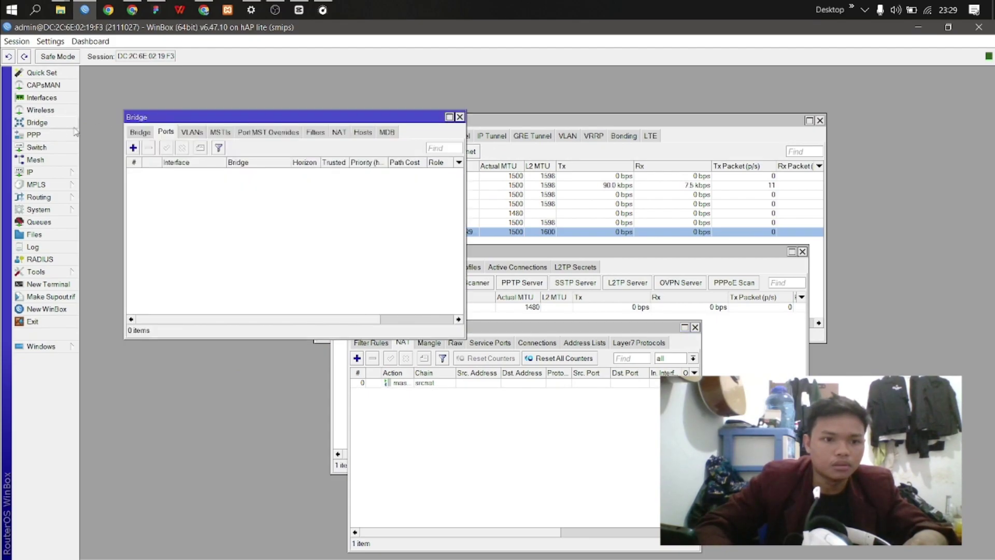
click(133, 148)
click(139, 134)
click(133, 148)
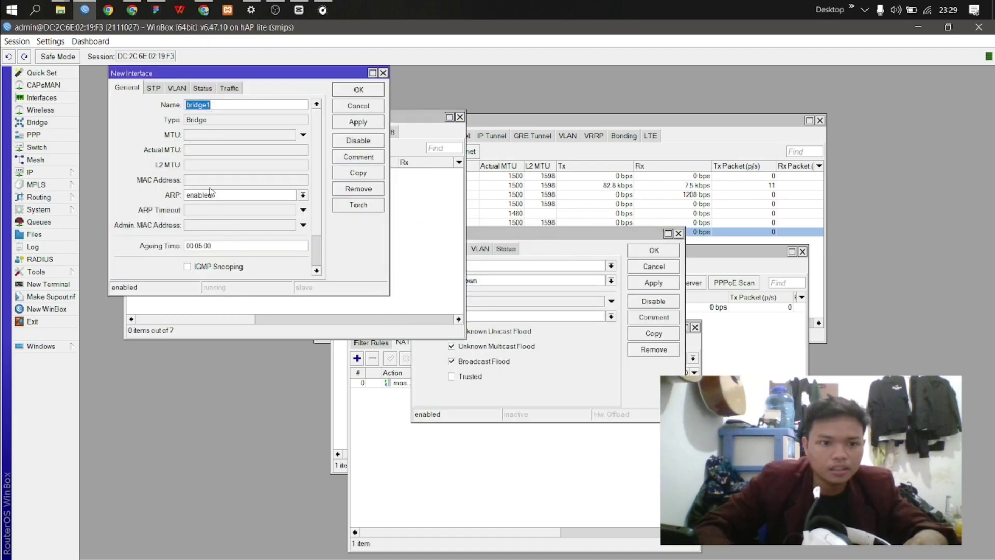
click(219, 110)
key(BackSpace)
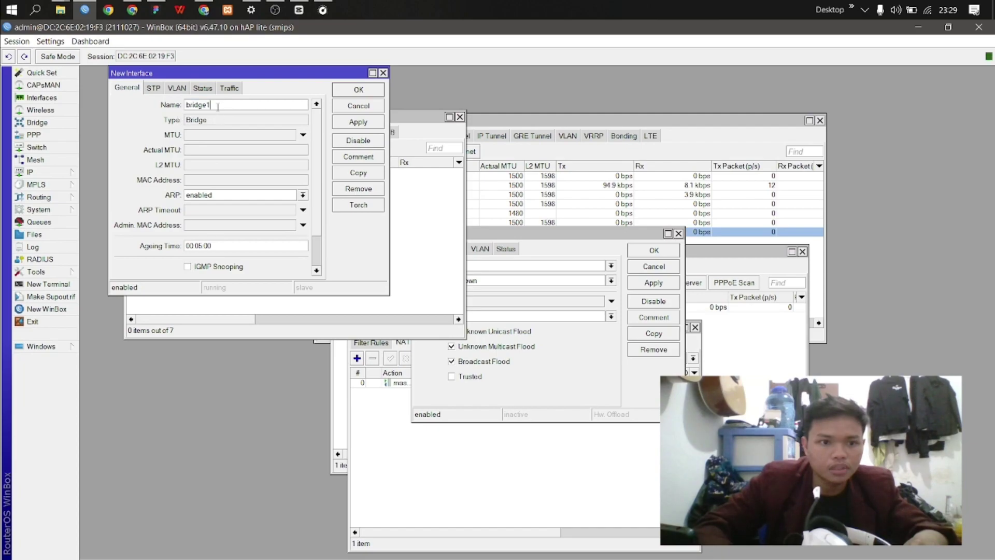
click(355, 123)
click(354, 91)
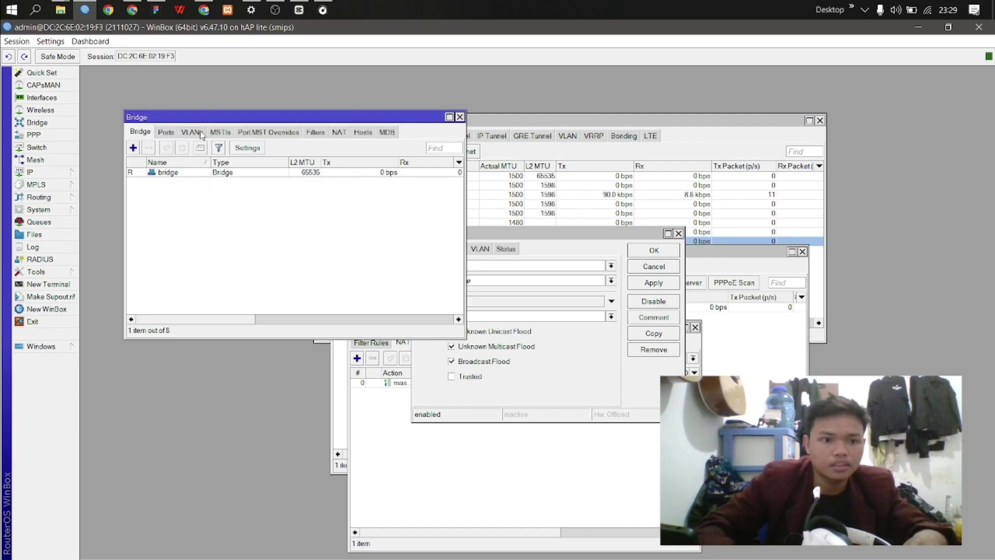
Step: Add ether2-PCA as a port of the bridge
click(166, 132)
click(133, 148)
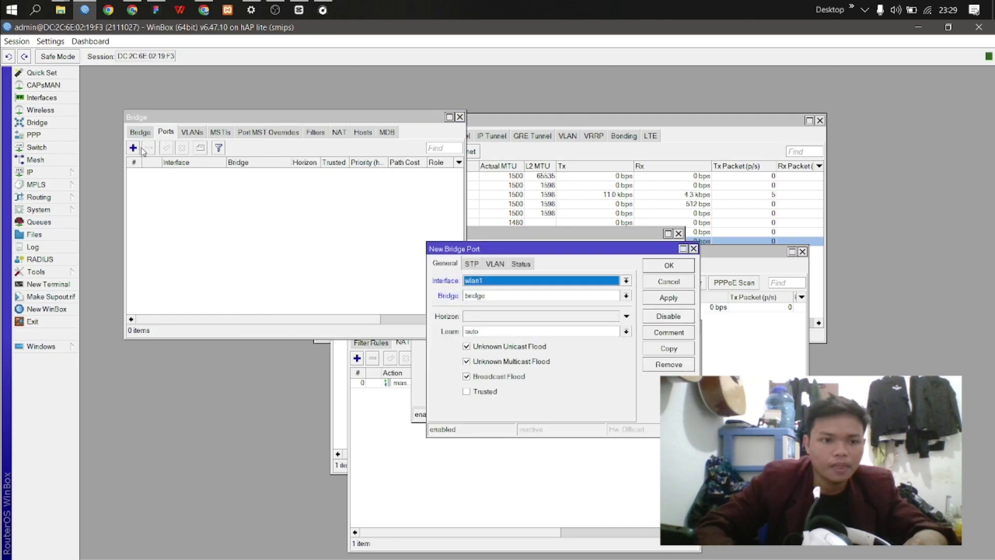
click(133, 148)
drag(441, 233, 243, 178)
click(401, 212)
click(413, 249)
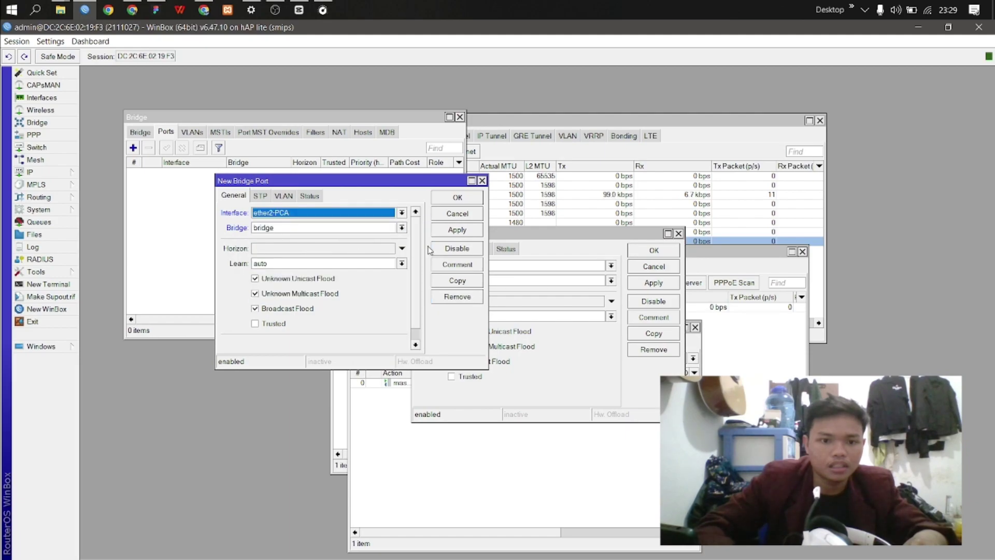
click(468, 233)
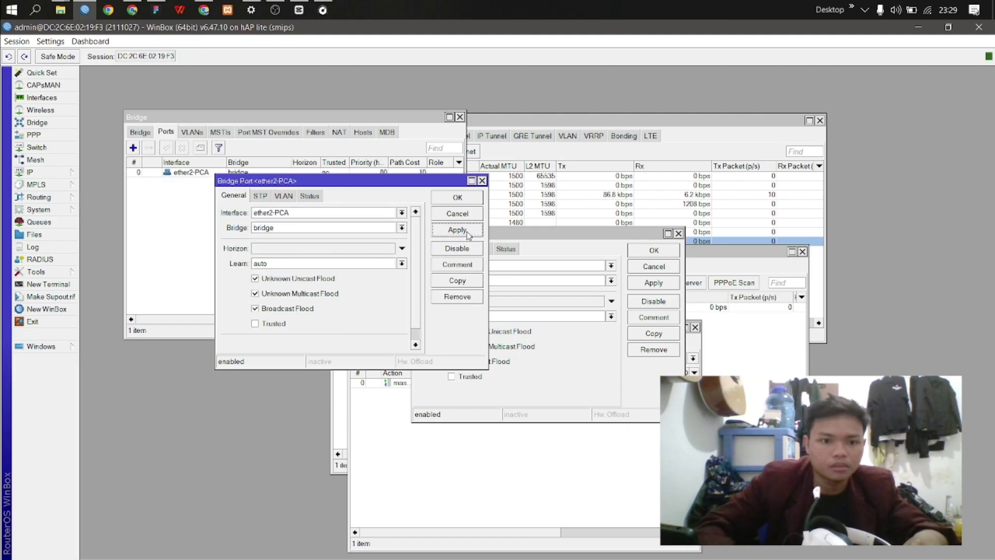
click(458, 198)
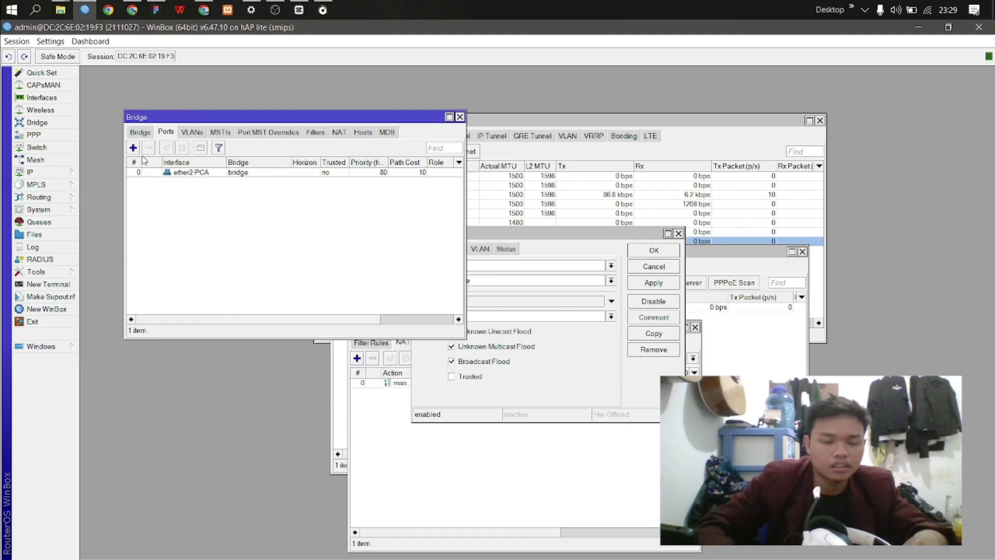
Step: Add ether3-PCB as a second bridge port and close the Bridge window
click(133, 147)
click(276, 227)
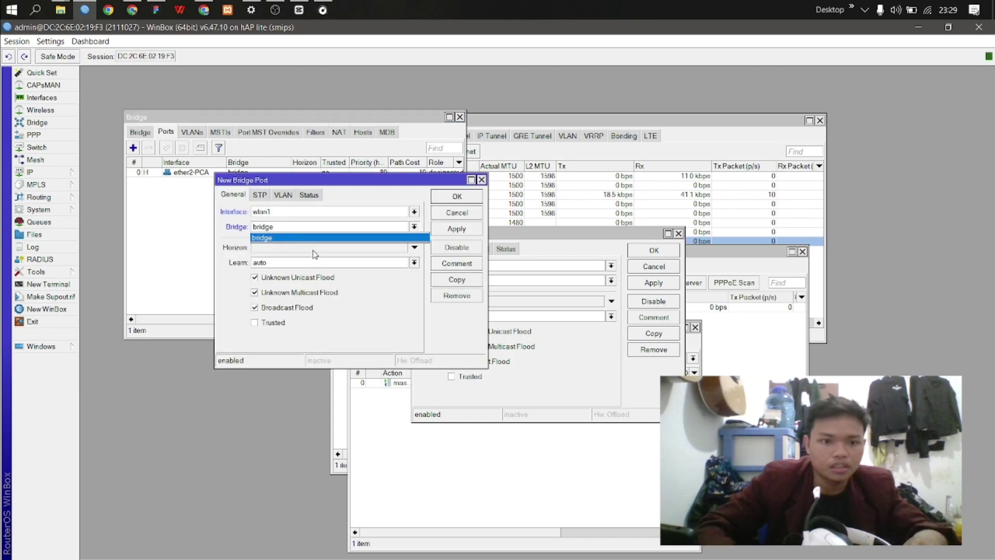
click(299, 213)
click(352, 254)
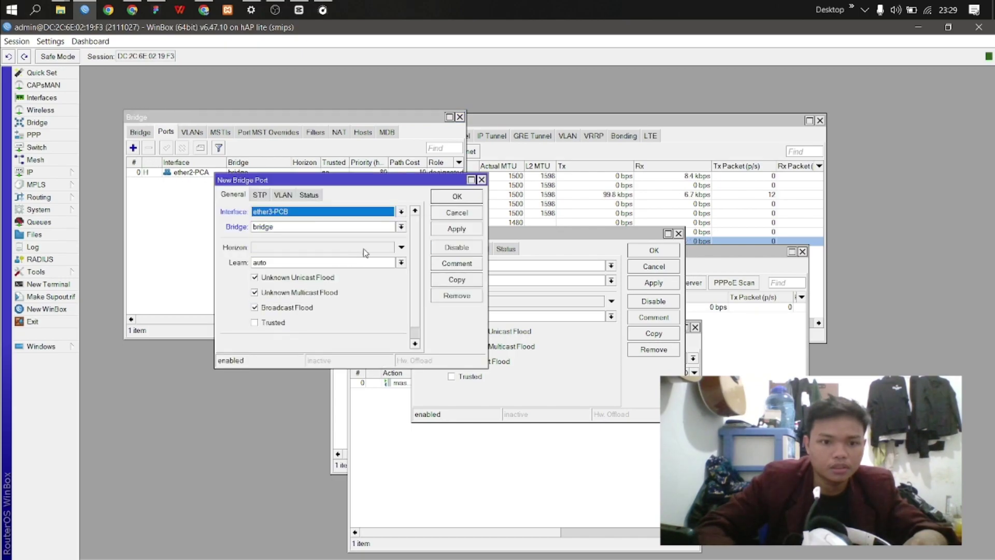
click(452, 197)
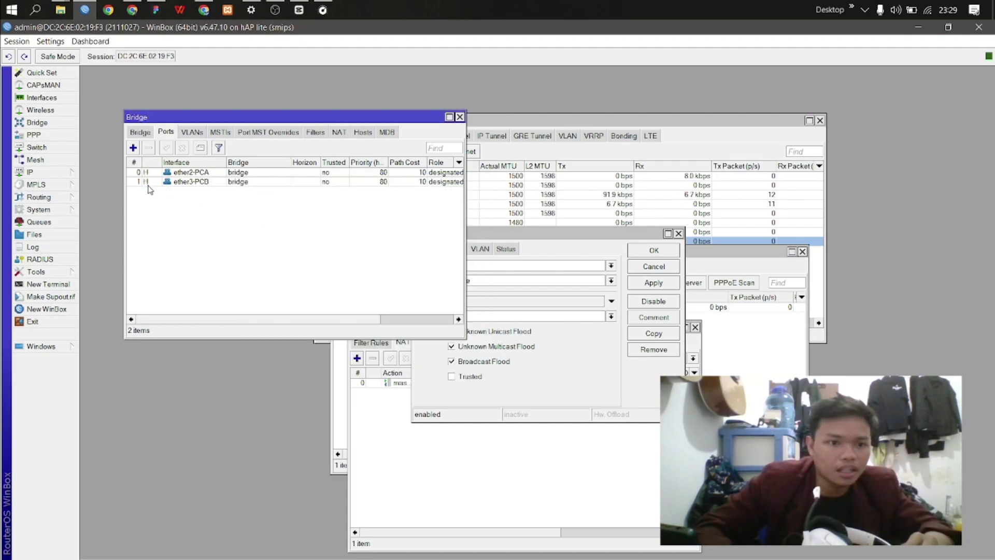
drag(180, 121, 182, 148)
double_click(482, 290)
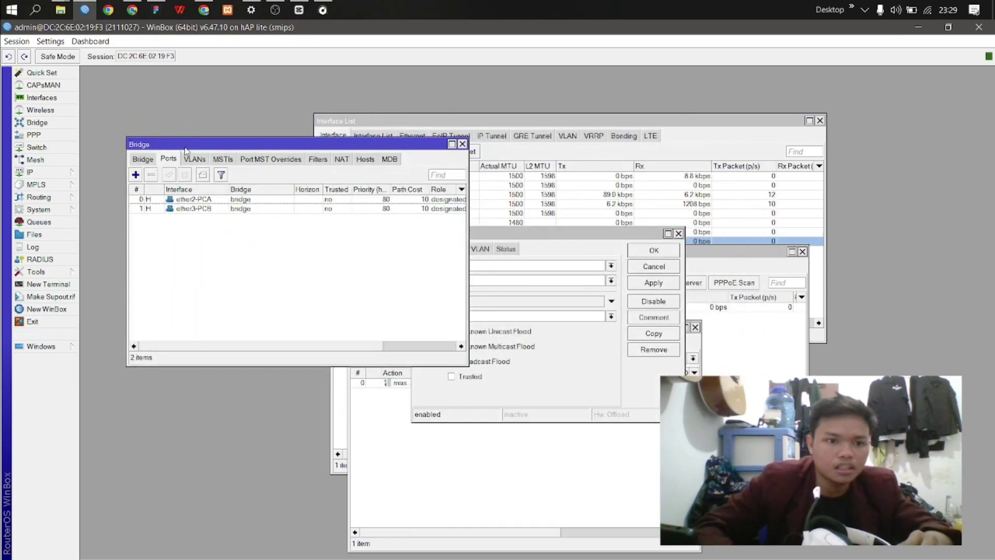
drag(419, 145, 469, 153)
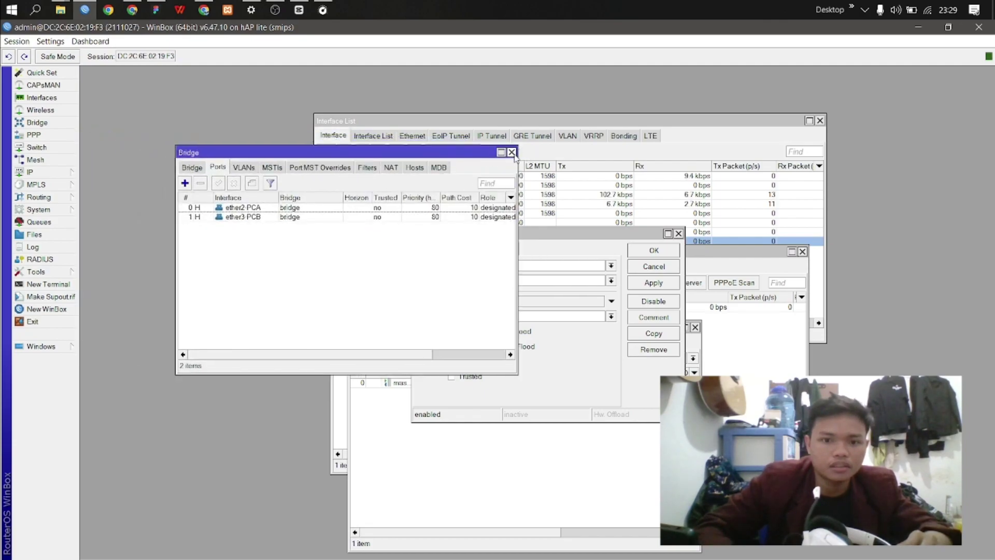
click(512, 151)
Step: Bring the PPP window forward and recheck the bridge and PC-A/PC-B assignments on the task sheet
click(30, 172)
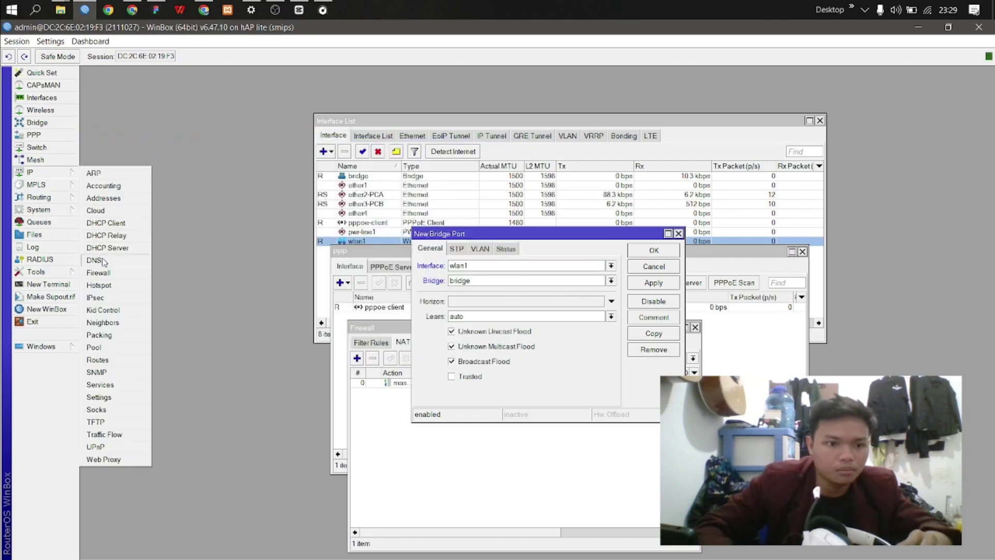
click(47, 139)
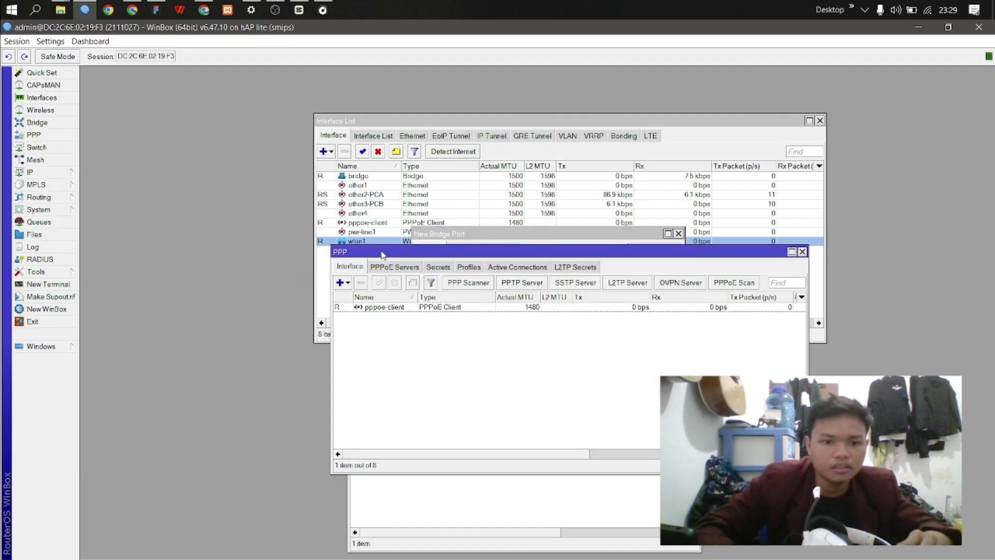
drag(382, 254, 311, 185)
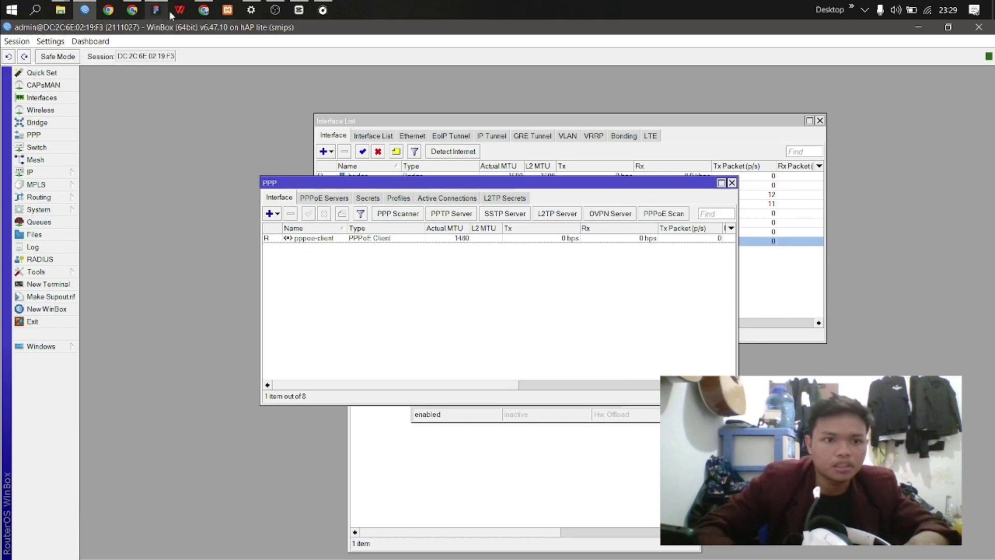
click(203, 13)
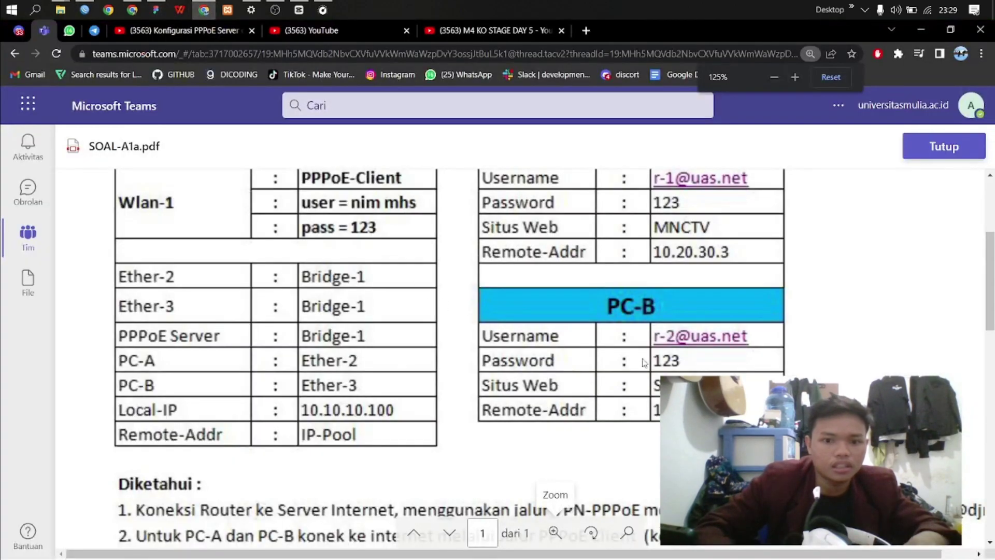
scroll(553, 510, up, 1)
scroll(554, 509, down, 1)
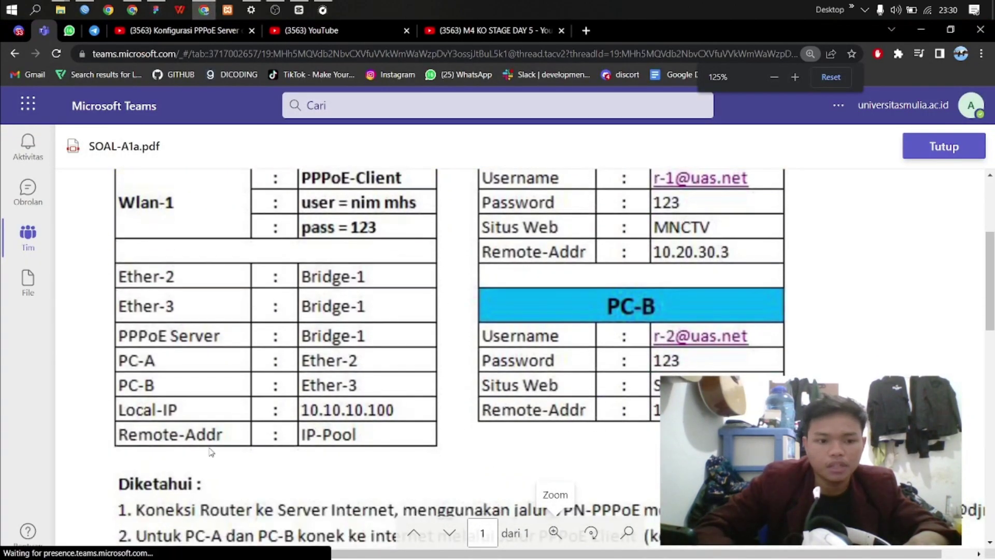
click(85, 10)
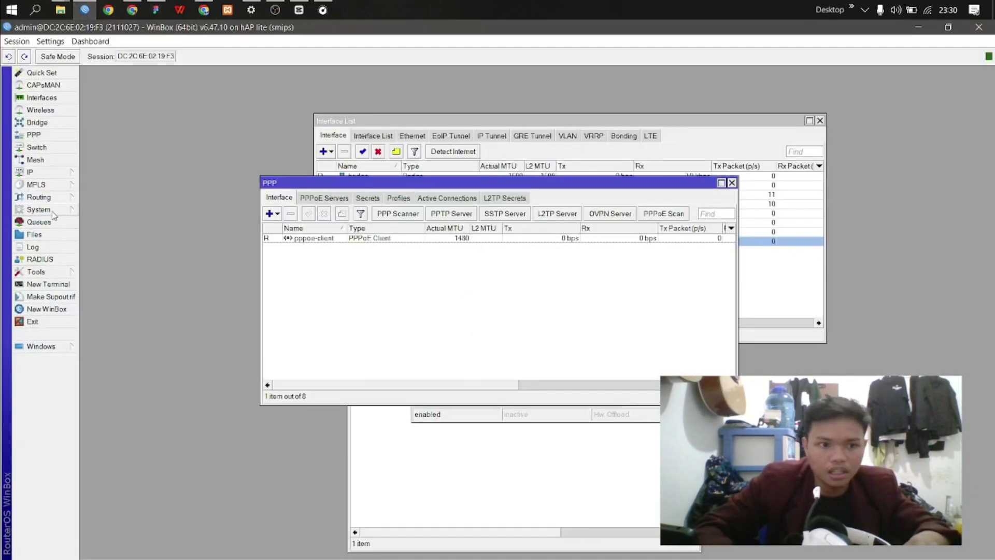
Step: Open IP Pool and look up the pool address range on the topology slide
click(52, 172)
click(131, 350)
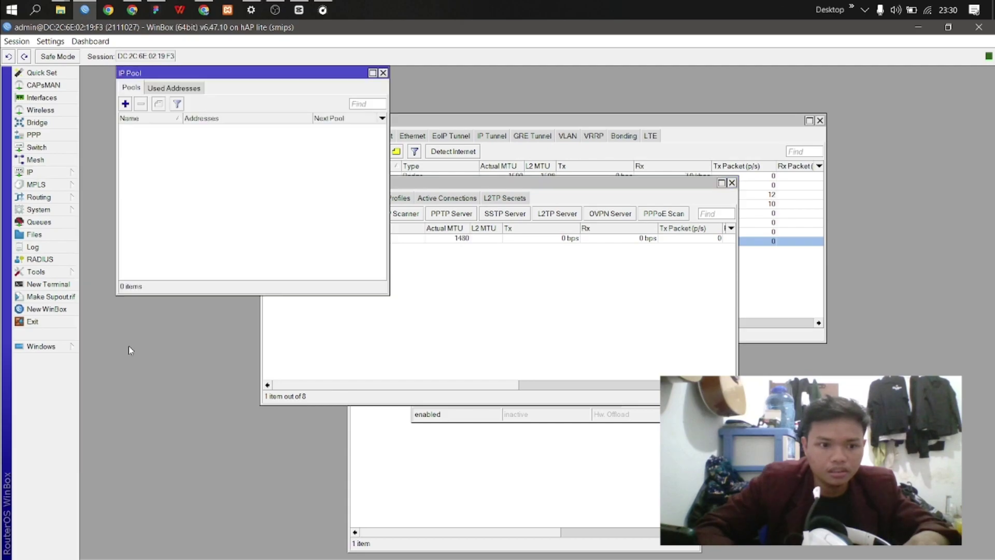
click(125, 104)
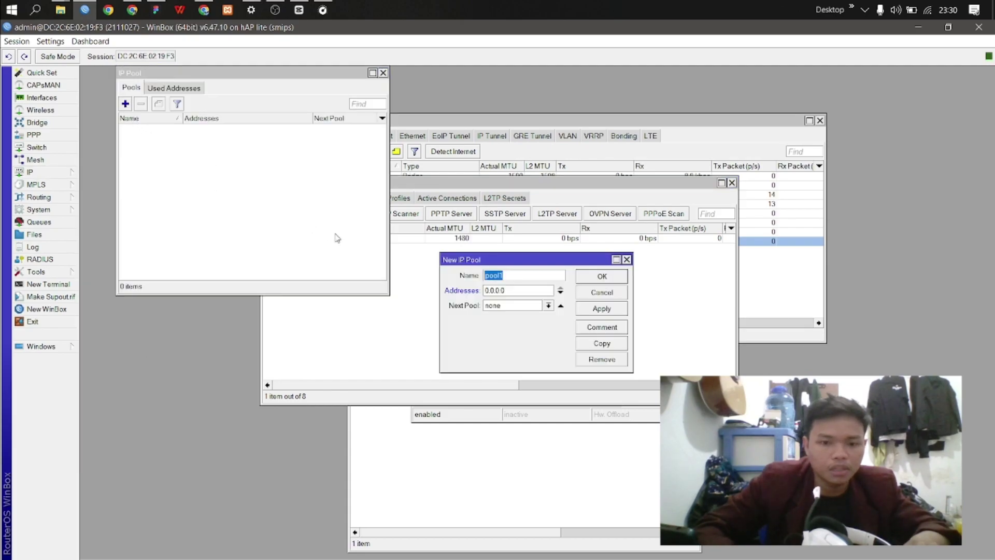
click(153, 10)
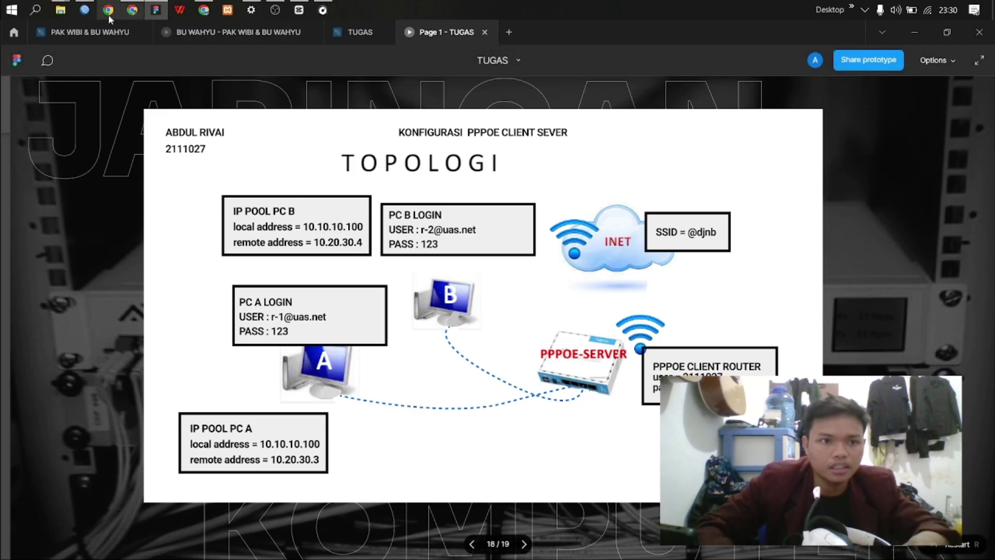
click(85, 10)
Step: Create an IP pool named pool with addresses 10.20.30.1-10.20.30.4
click(128, 105)
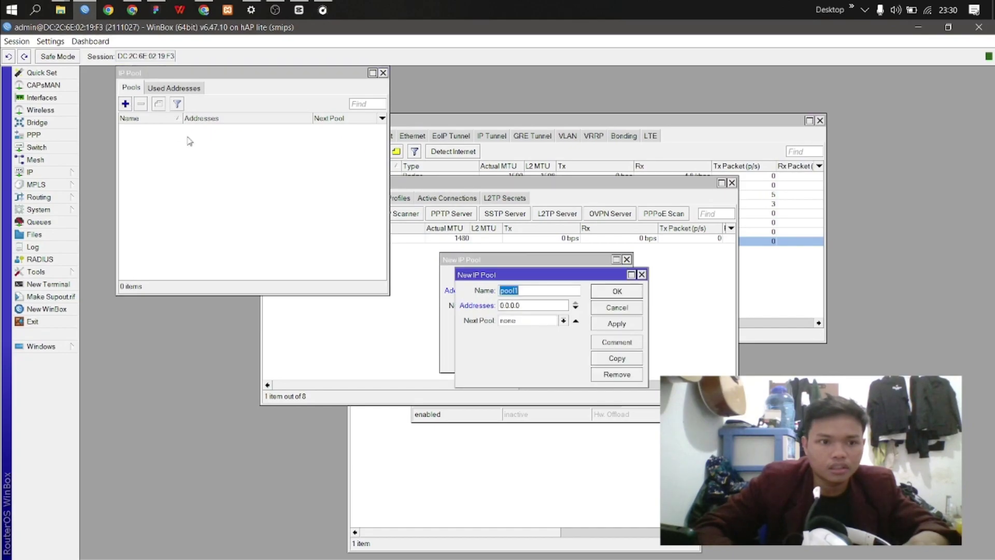
click(528, 294)
key(BackSpace)
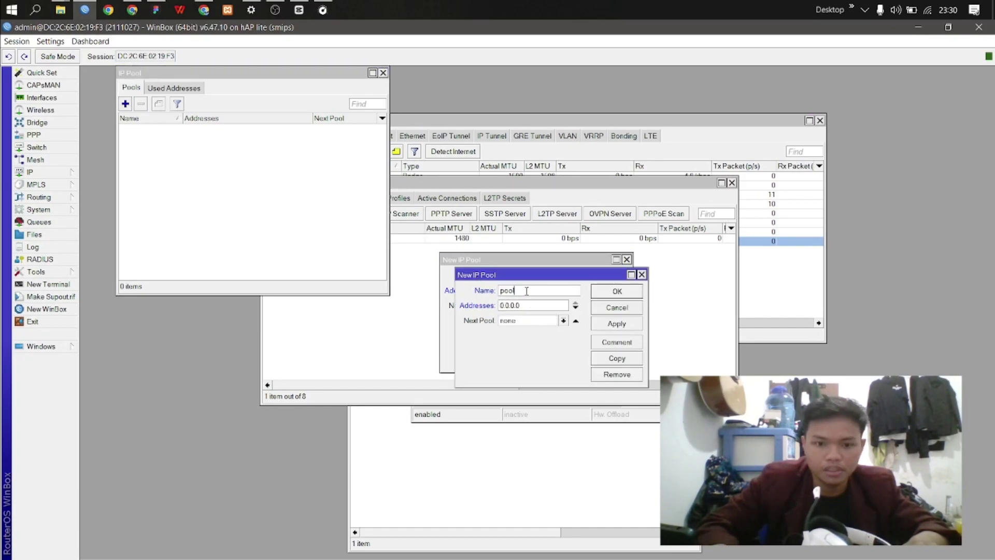
click(551, 306)
key(BackSpace)
key(BackSpace)
key(BackSpace)
key(BackSpace)
text(1)
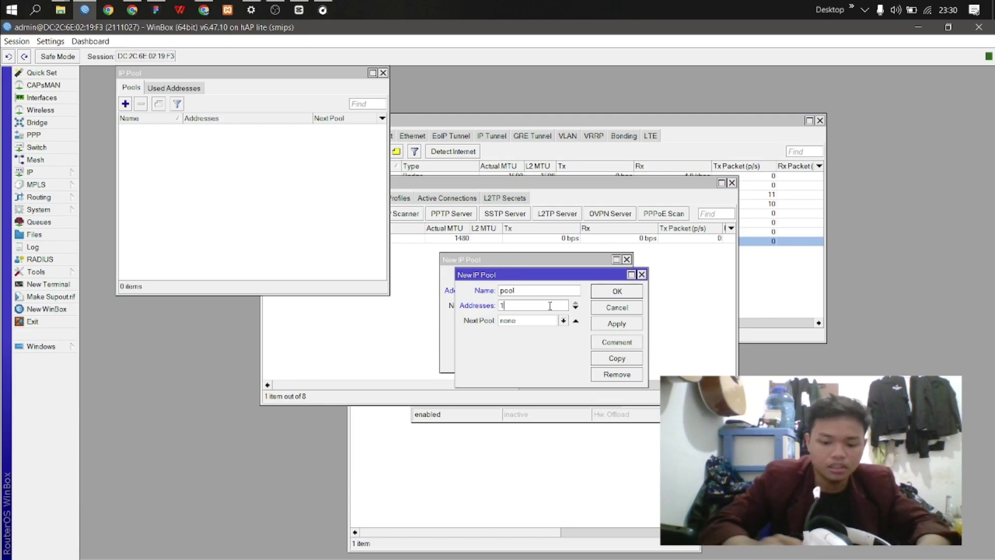
text(0.20.30.1-10.20.30)
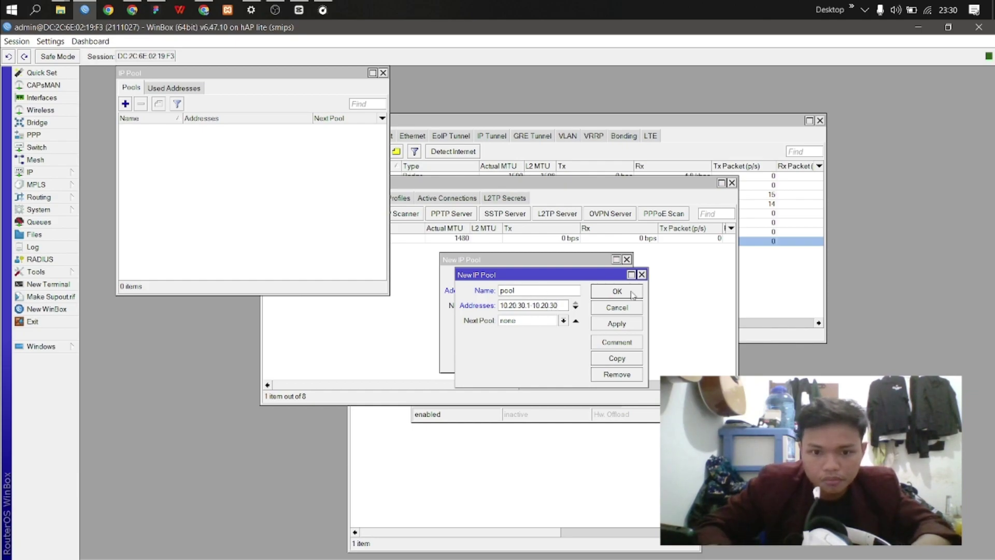
text(.4)
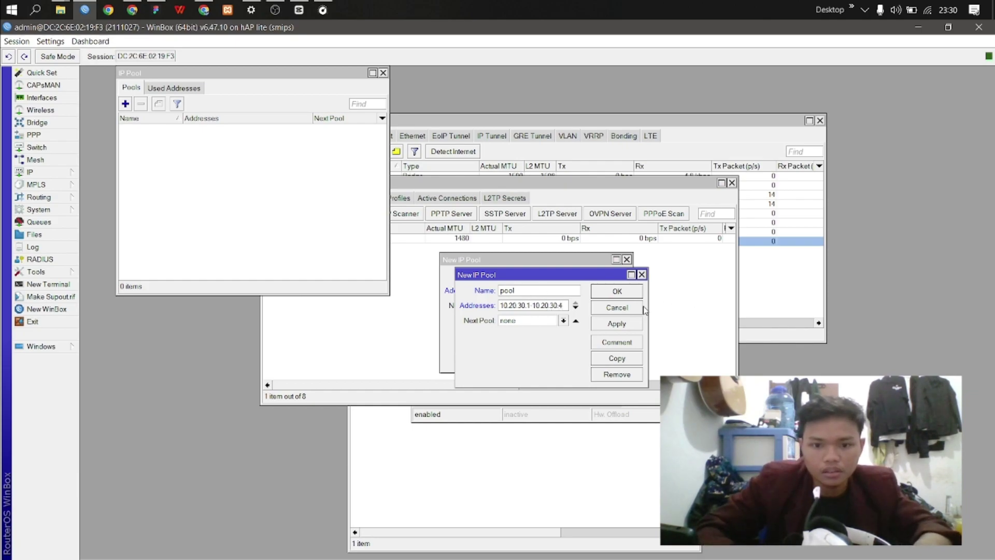
click(637, 323)
click(627, 296)
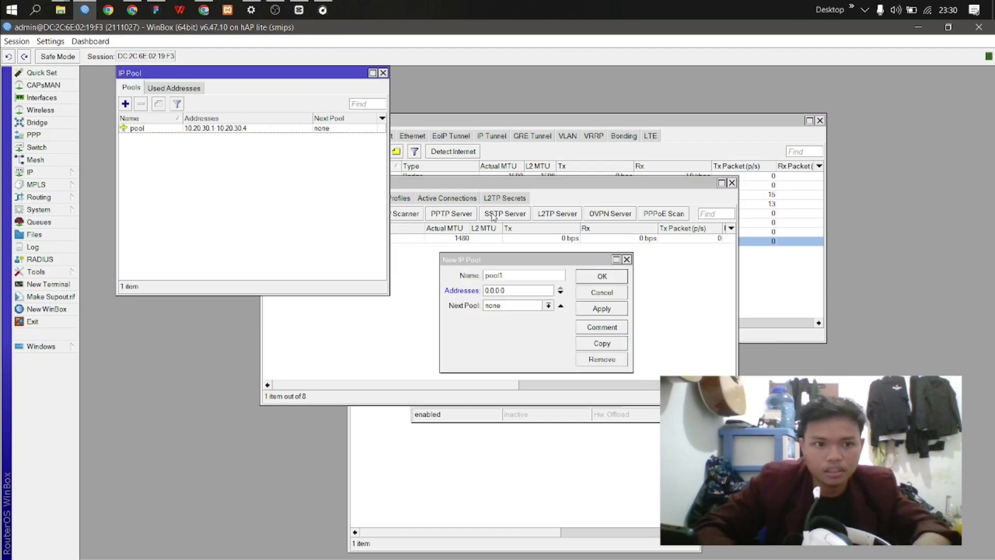
Step: Add a new PPP profile with remote address set to pool
drag(255, 75, 204, 183)
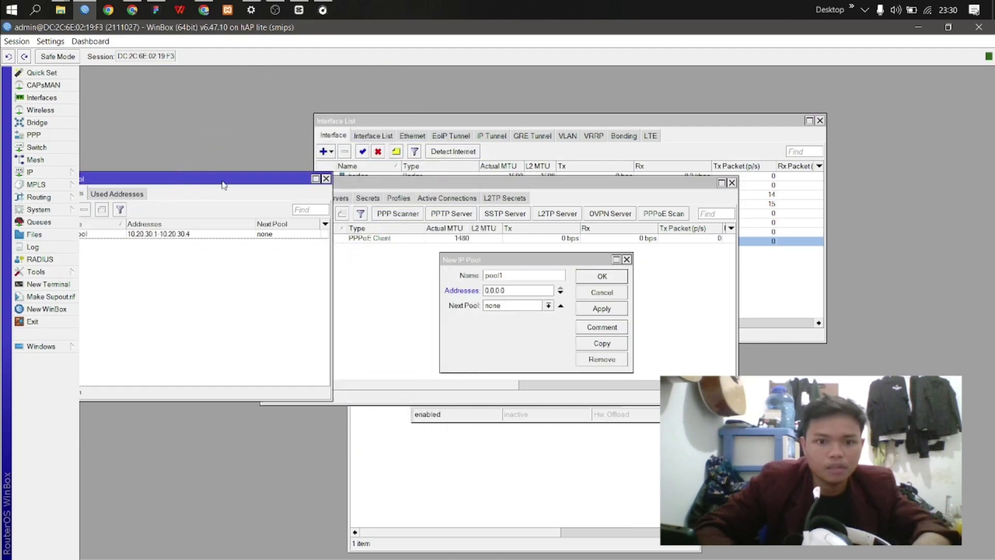
click(401, 196)
click(402, 198)
drag(319, 187, 261, 161)
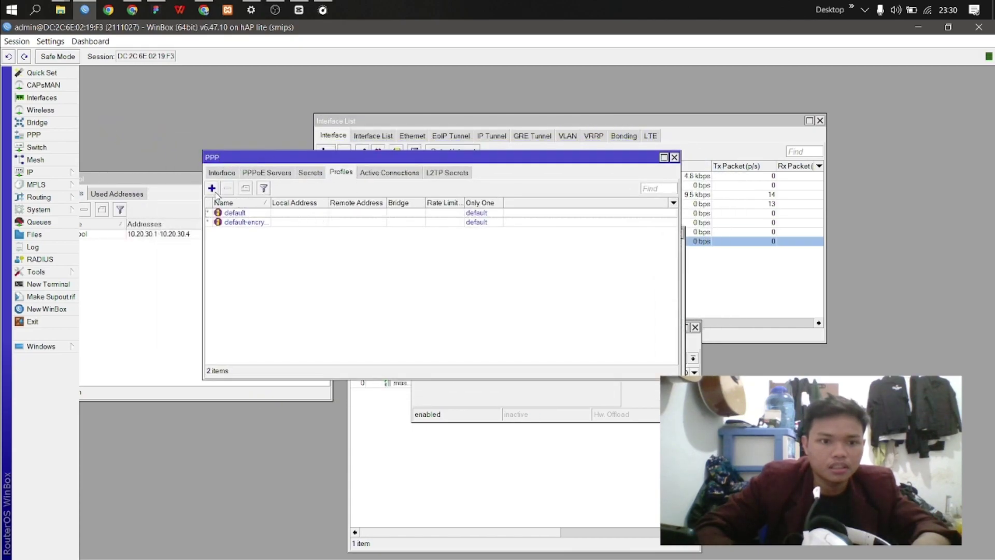
click(214, 191)
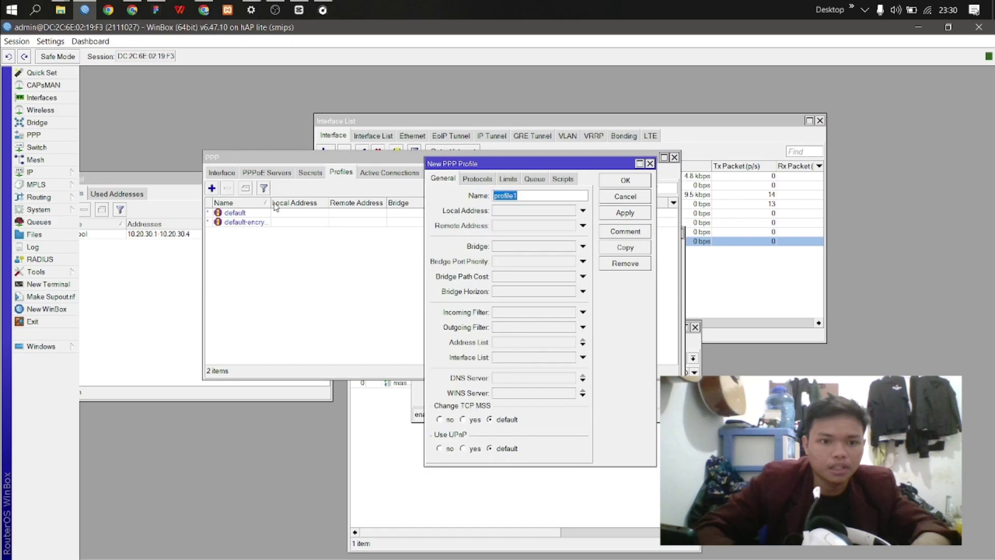
click(583, 225)
click(571, 226)
click(565, 237)
Step: Set profile1's local address to 10.10.10.100 from the topology slide and save it
click(531, 214)
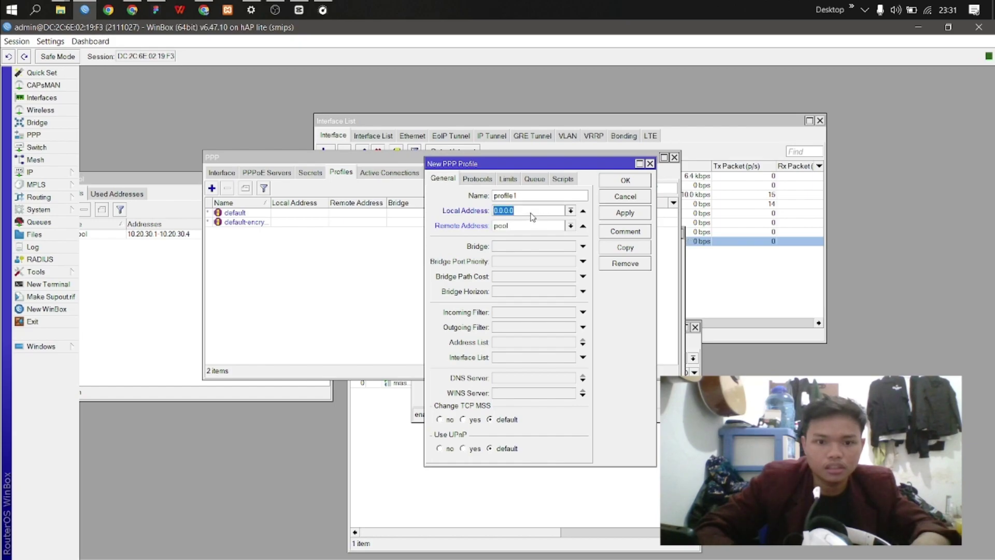
key(alt+Tab)
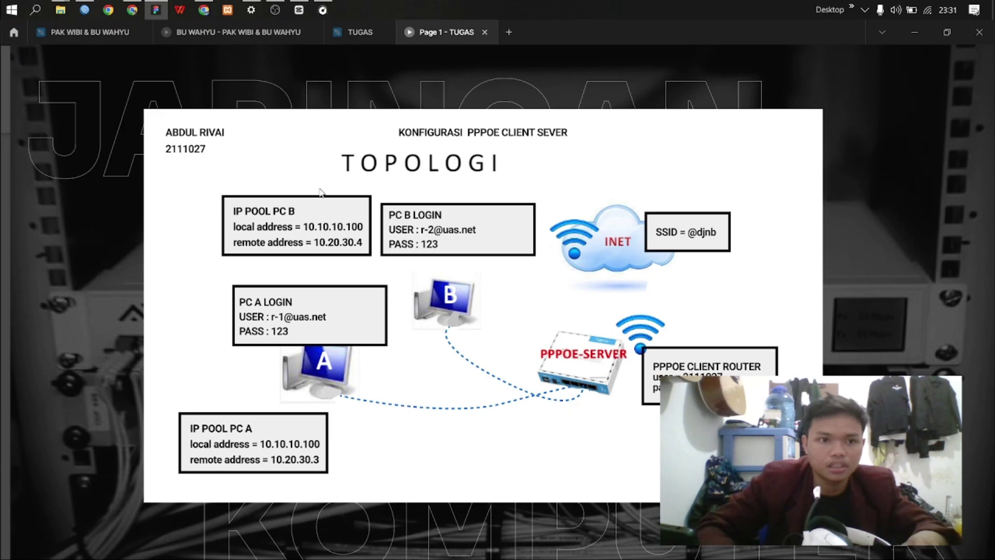
key(alt+Tab)
text(1)
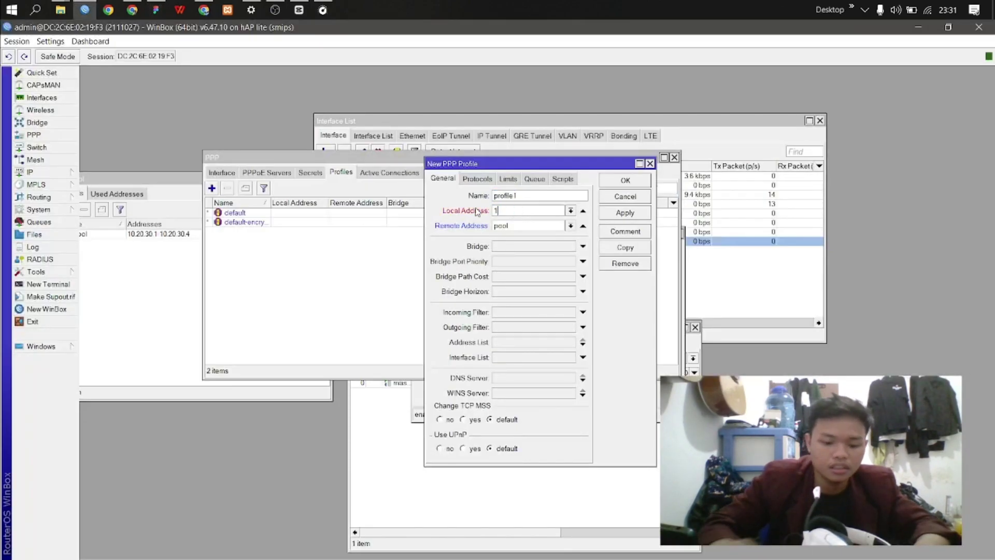
text(0.10.10.100)
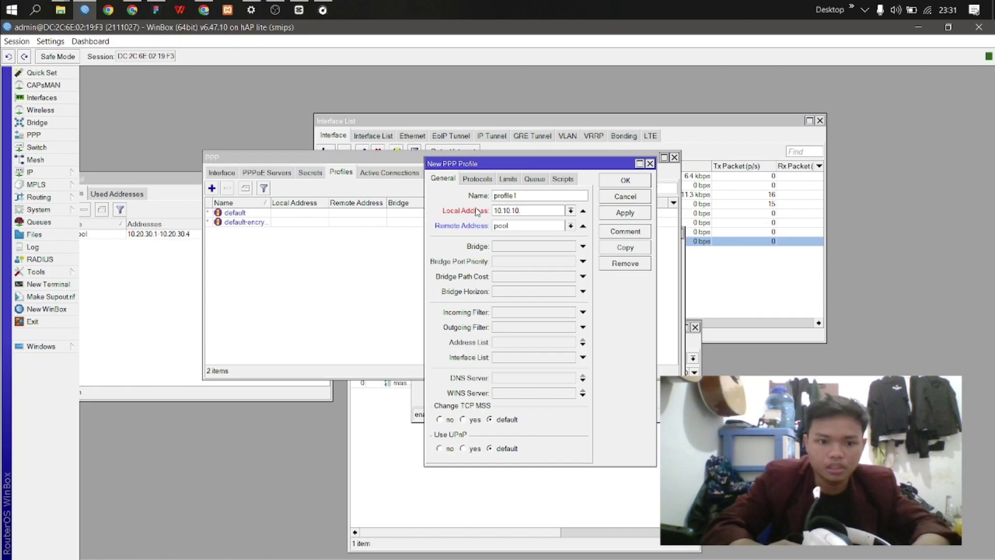
click(624, 213)
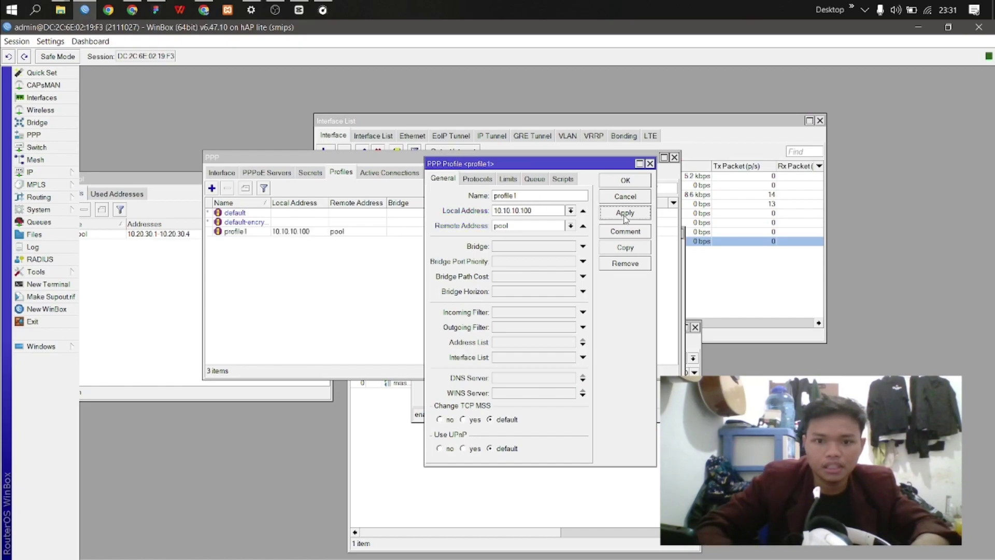
click(627, 181)
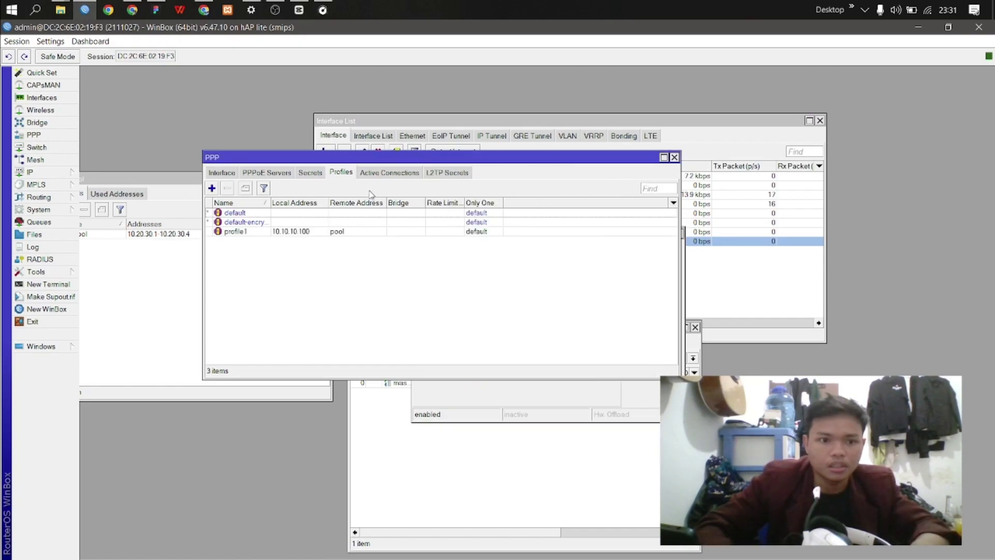
Step: Add PPPoE server service1 on the bridge interface with One Session Per Host enabled
click(285, 176)
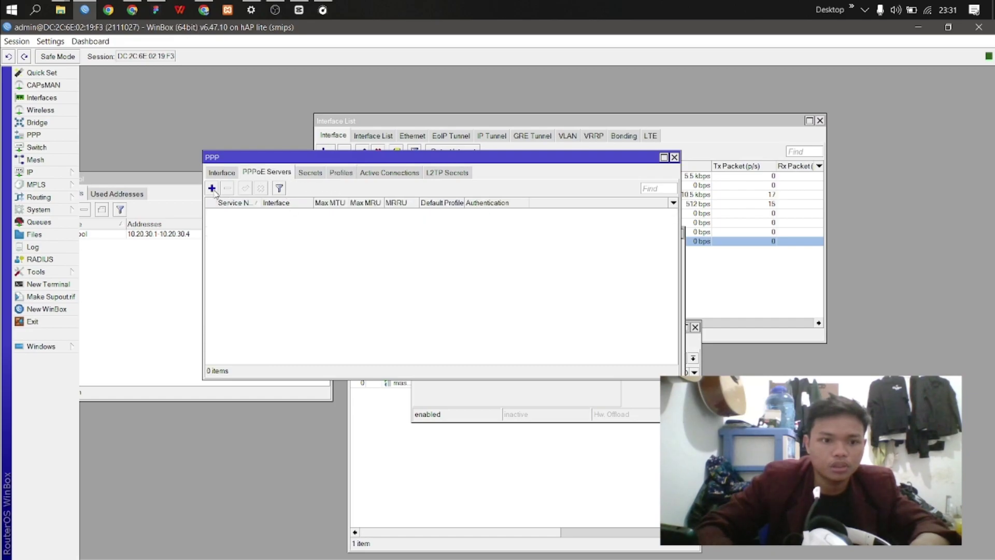
click(212, 188)
click(507, 245)
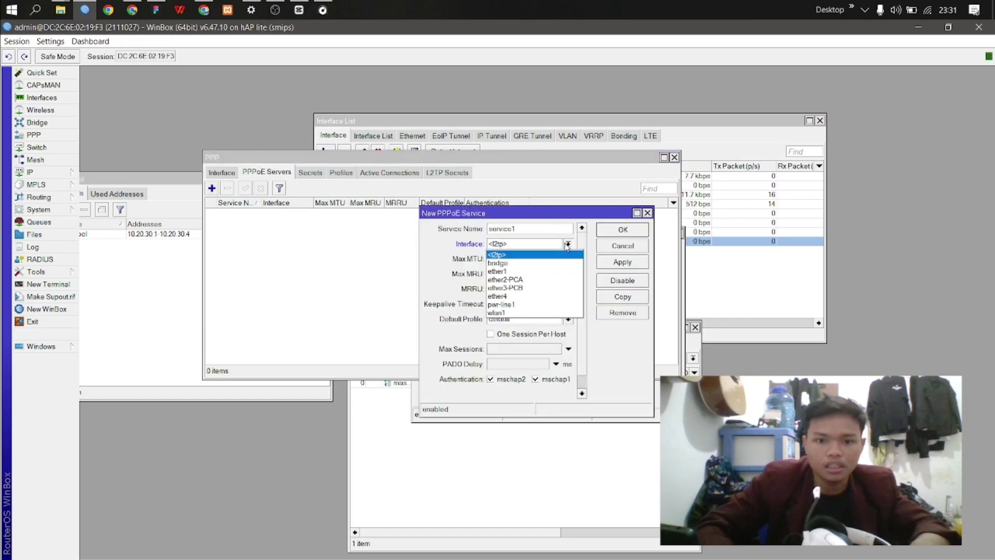
click(546, 264)
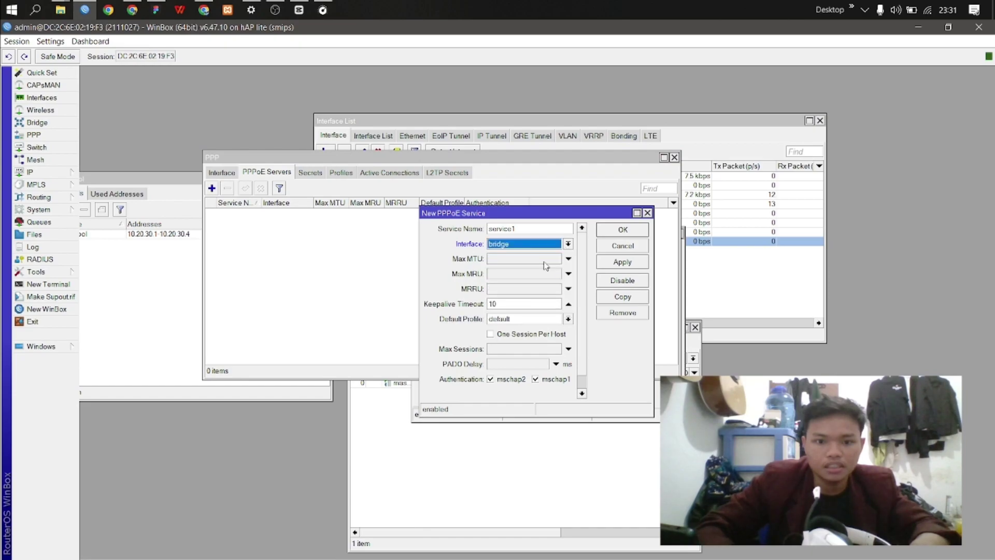
click(490, 335)
click(617, 263)
click(624, 231)
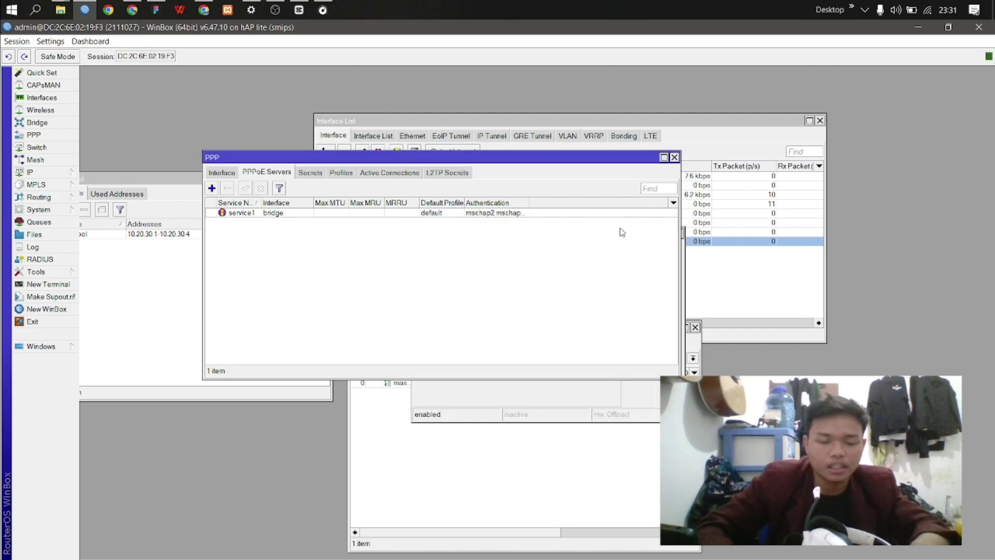
Step: Create a new PPP secret and name it with PC-A's login from the topology slide
click(315, 175)
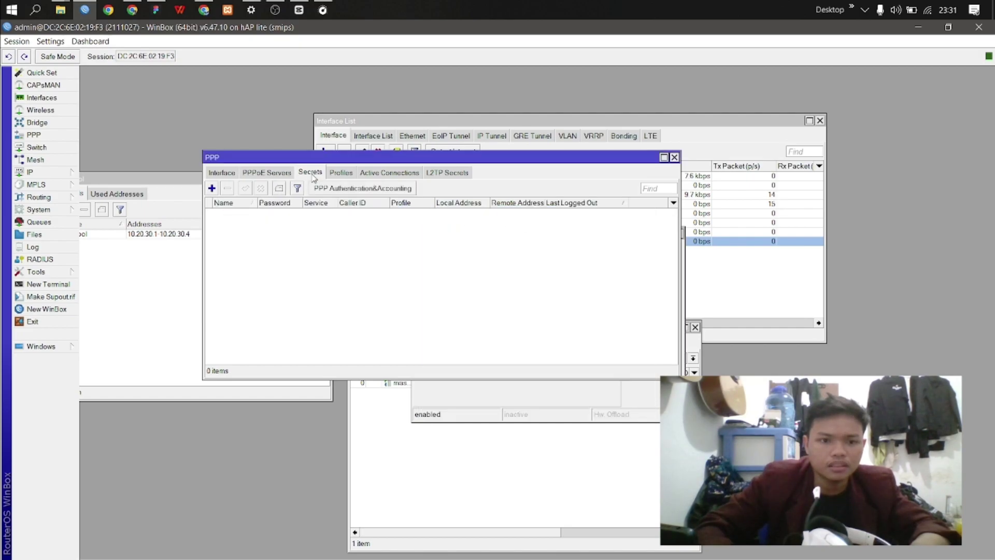
click(212, 189)
drag(538, 266, 306, 237)
click(335, 252)
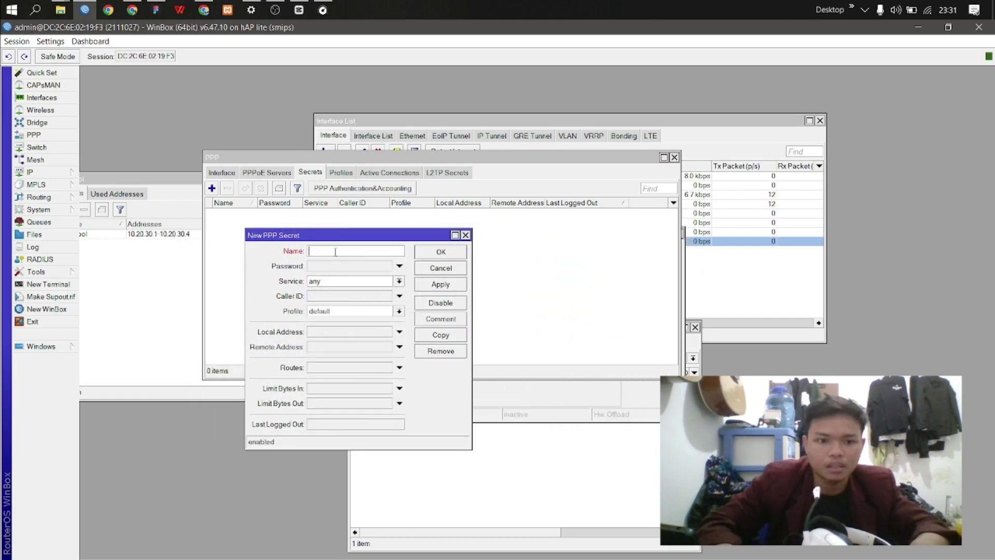
key(alt)
click(155, 10)
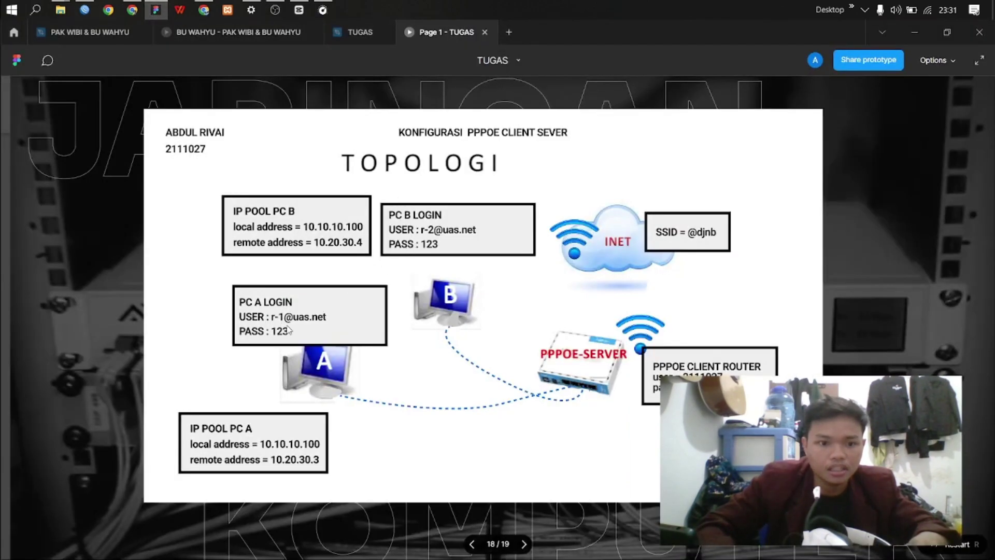
key(alt+Tab)
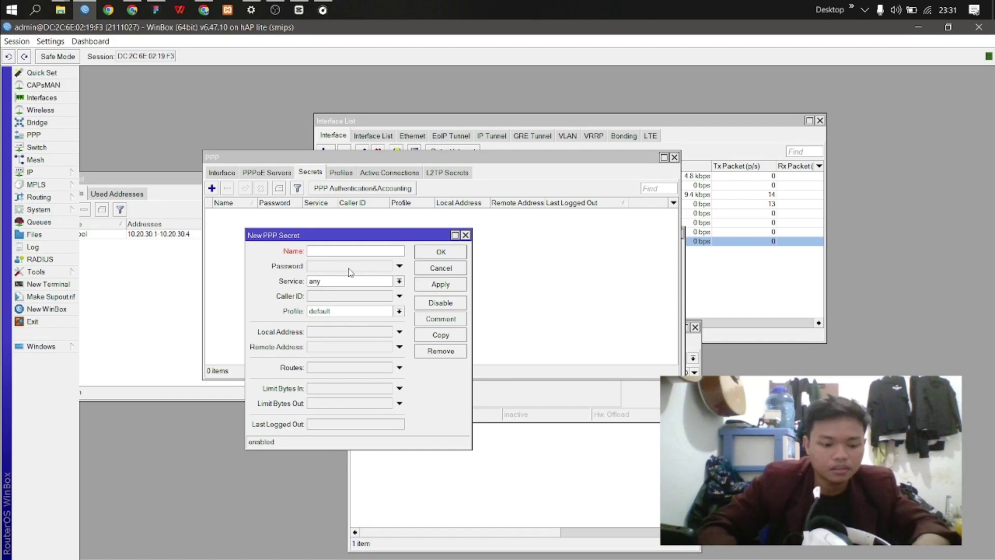
text(1)
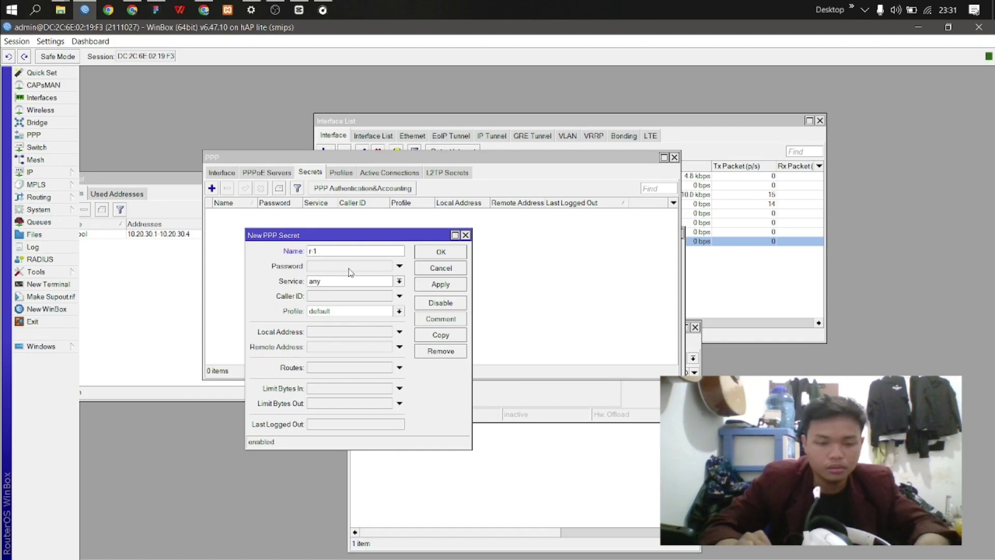
text(@uas.net)
Step: Enter the secret's password, limit it to pppoe, and show passwords as plain text
click(350, 269)
text(123)
click(355, 282)
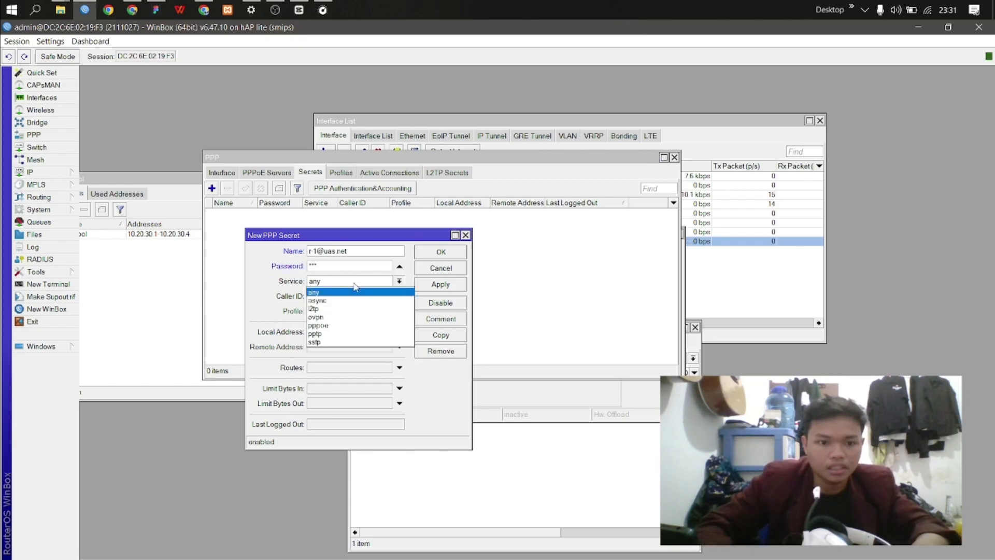
click(342, 325)
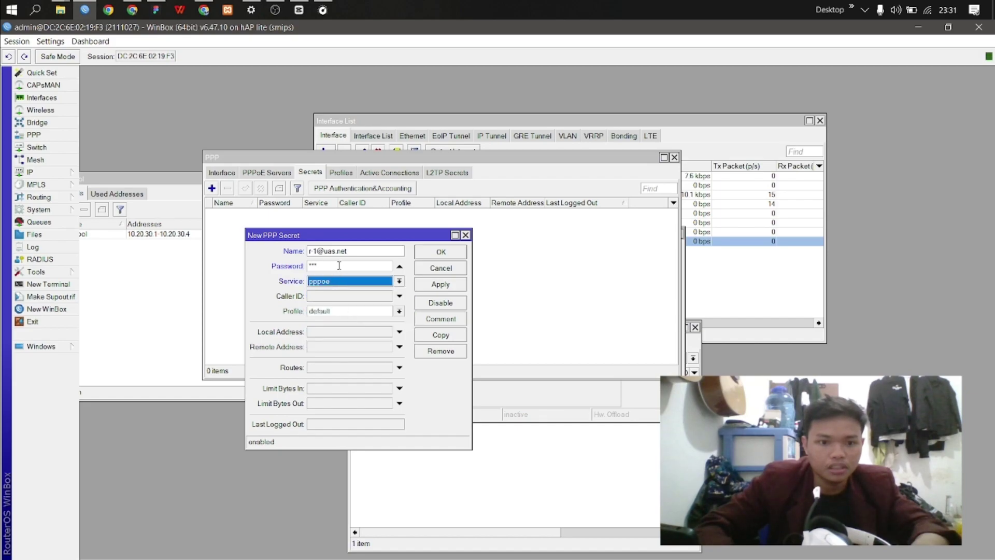
click(339, 265)
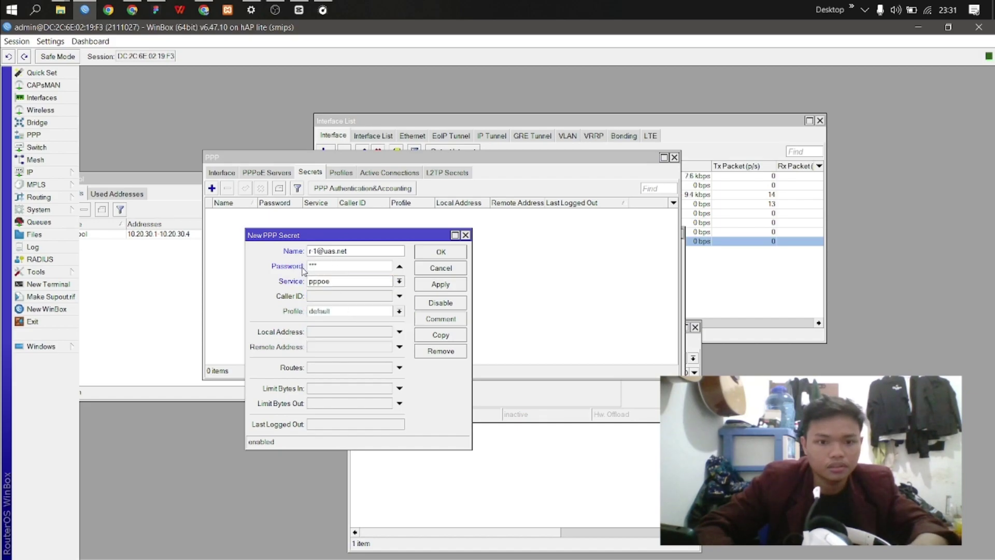
click(51, 41)
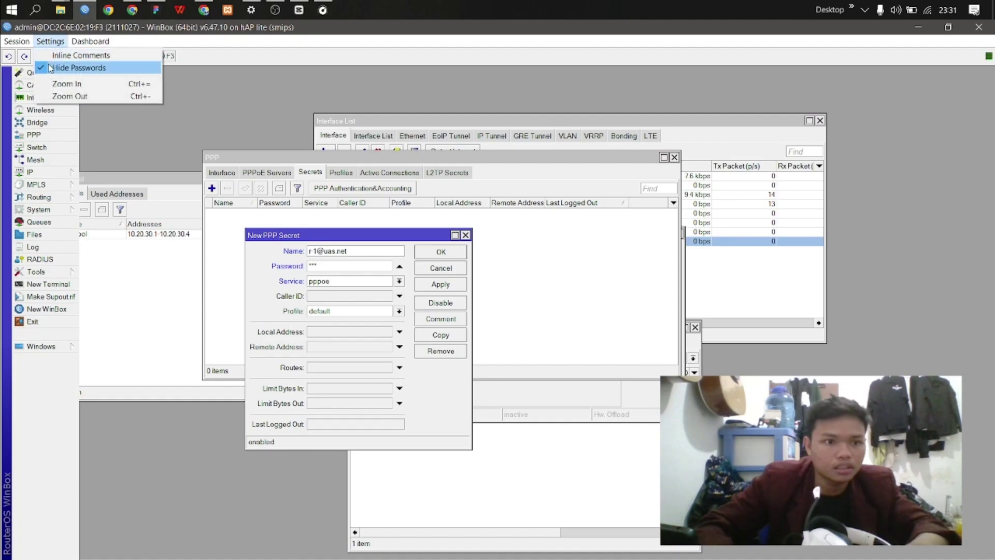
click(49, 66)
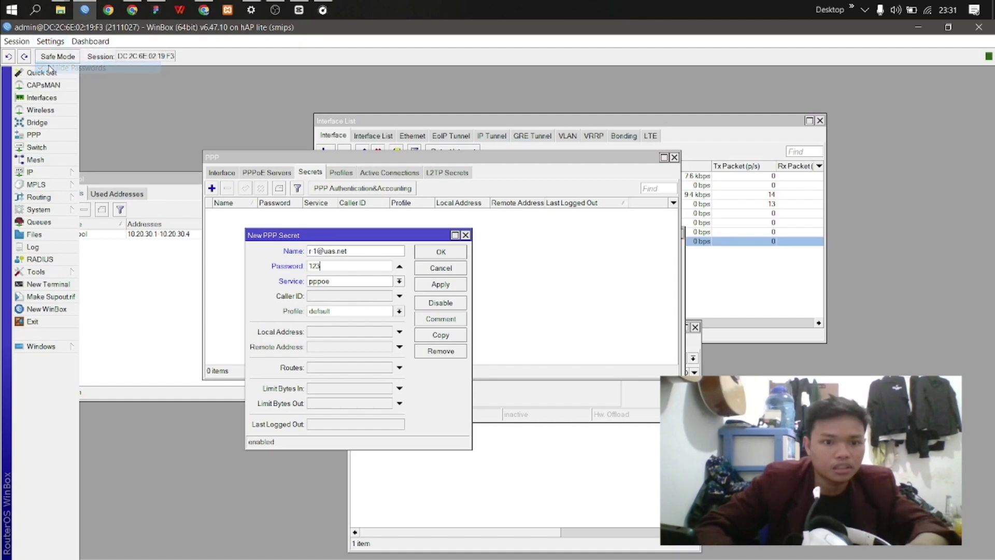
Step: Assign profile1 to the secret and save it
click(400, 311)
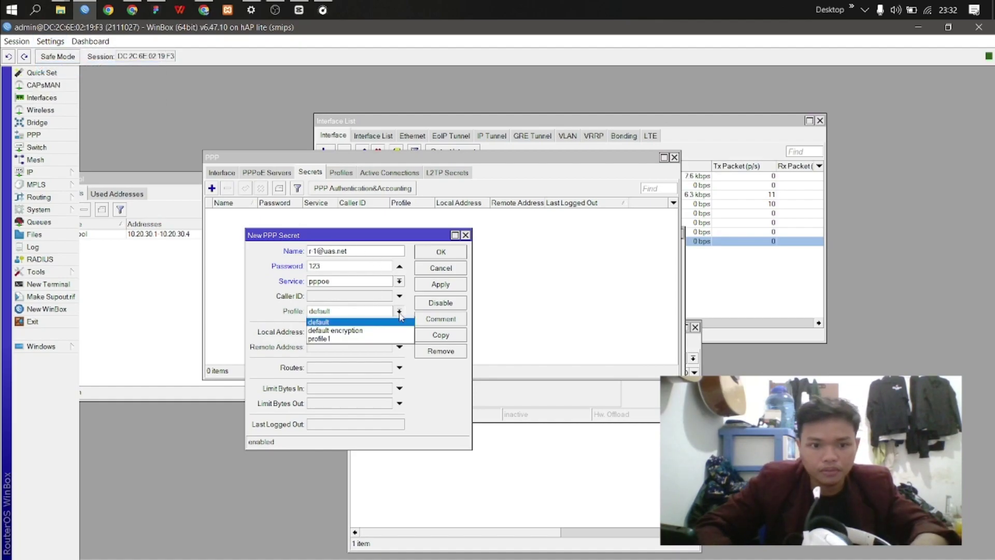
click(367, 339)
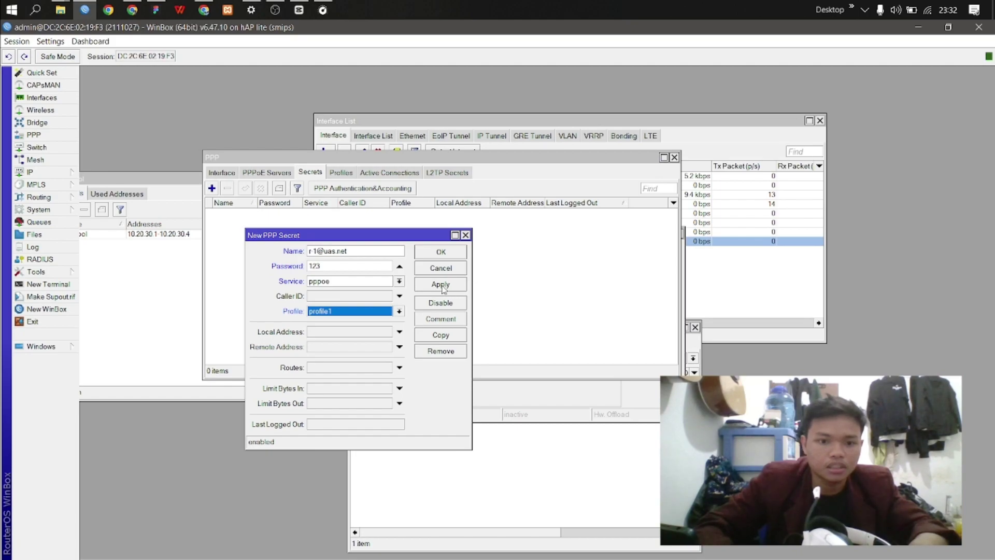
click(443, 287)
click(450, 254)
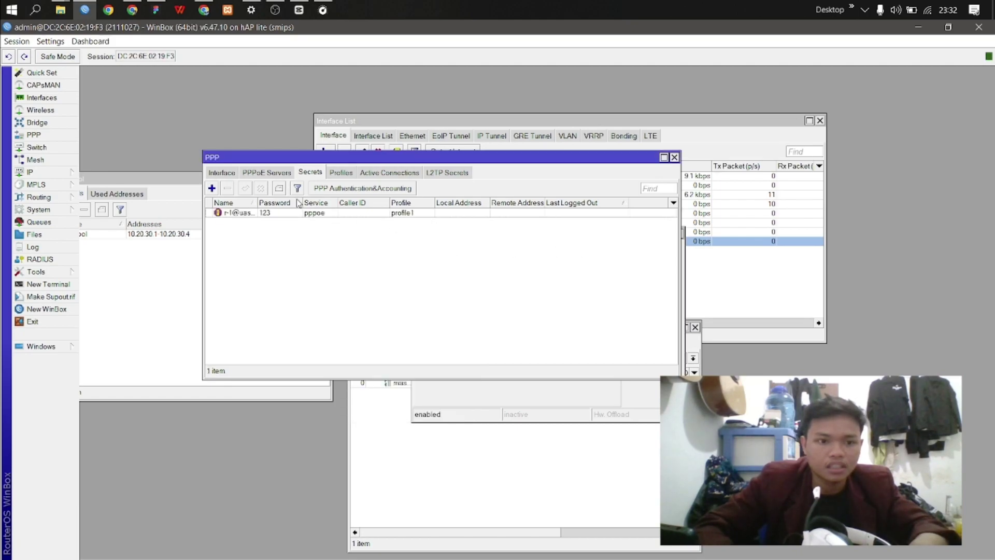
Step: Start a second PPP secret and name it with PC-B's login
click(212, 188)
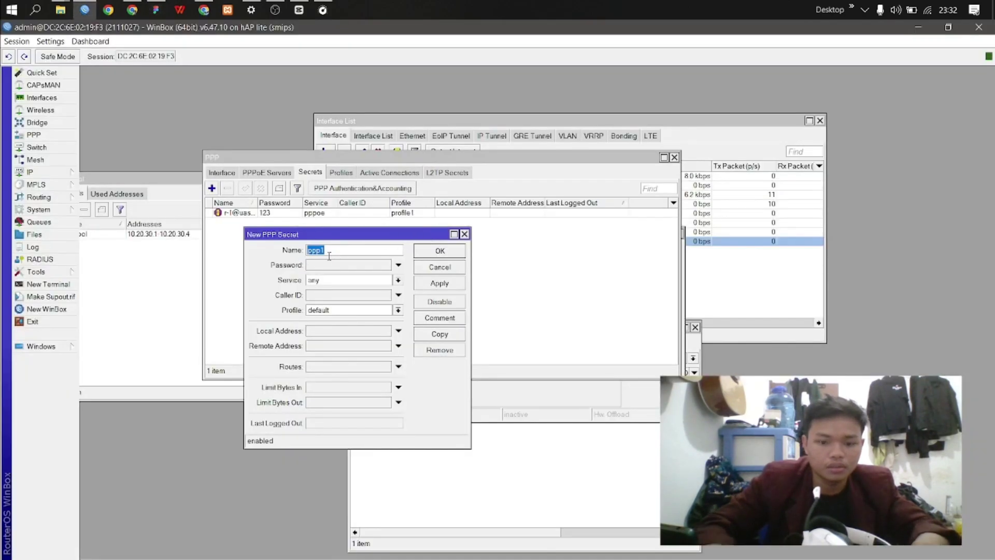
key(BackSpace)
text(r-2)
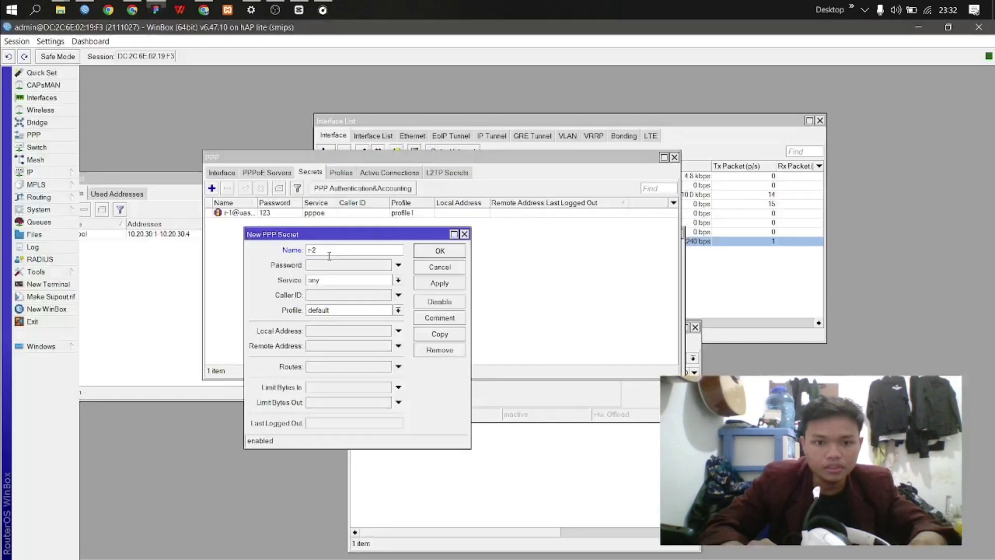
double_click(329, 256)
text(@u)
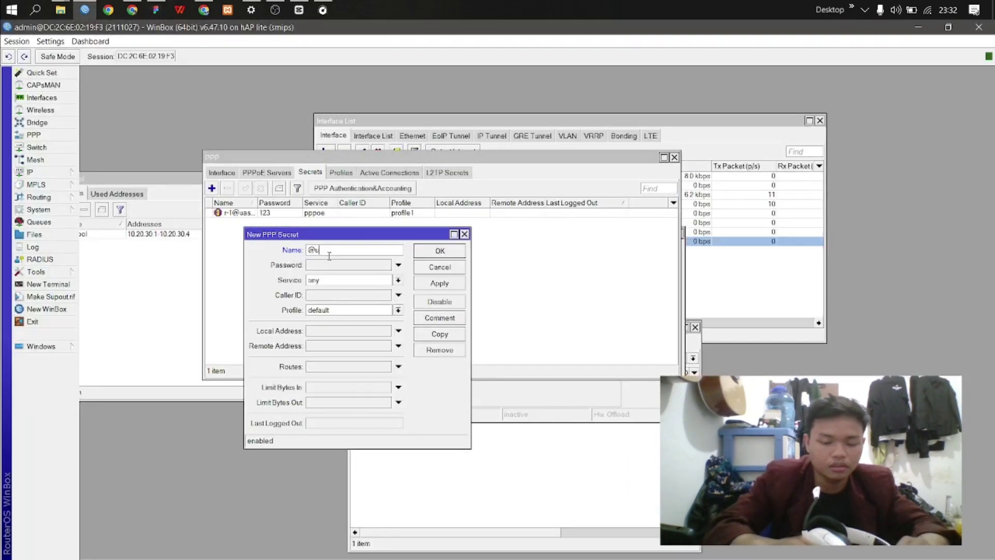
text(as.net)
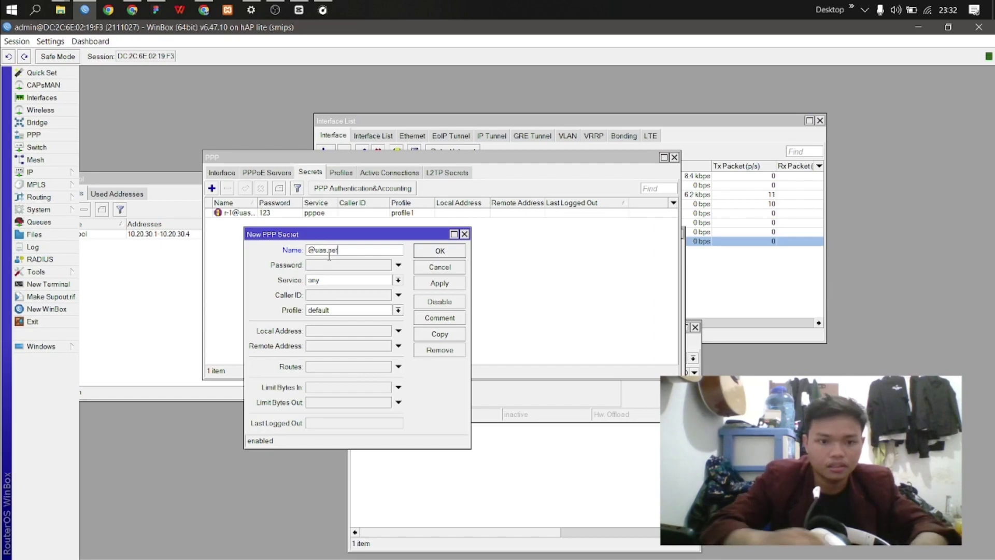
key(alt+Tab)
key(alt+Tab)
click(307, 249)
text(r-2)
Step: Give the second secret its password, the pppoe service and profile1, then save it
click(353, 265)
text(123)
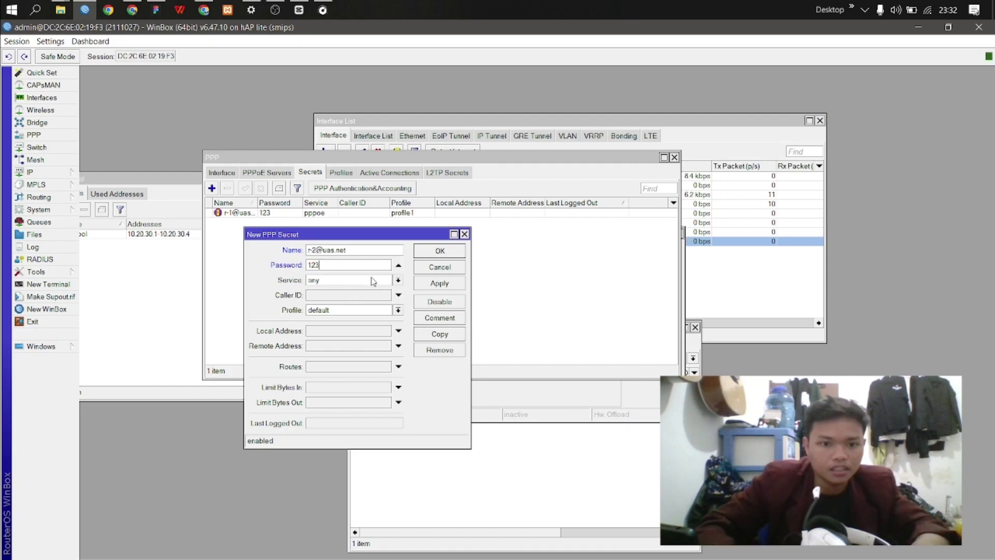
click(372, 281)
click(364, 325)
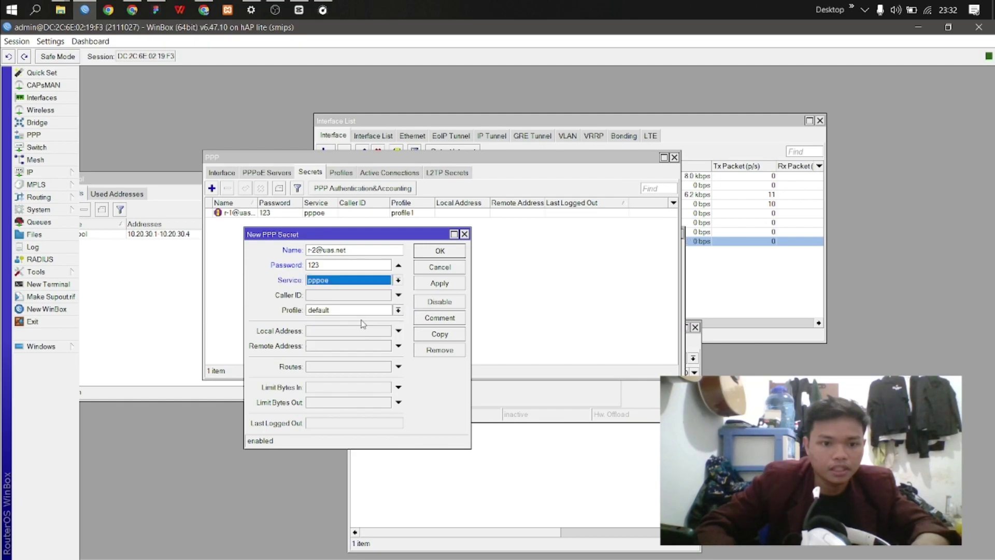
click(363, 310)
click(357, 336)
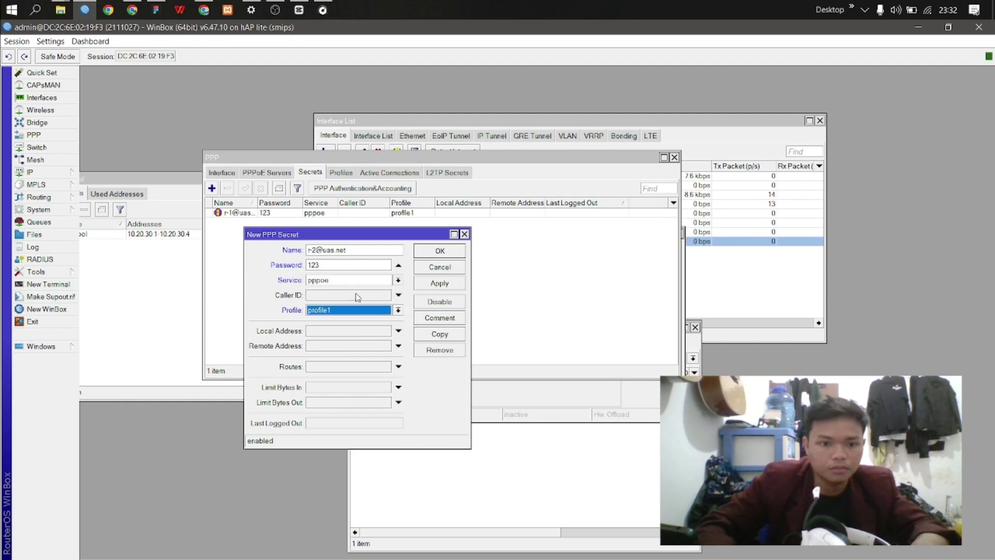
click(421, 286)
click(440, 252)
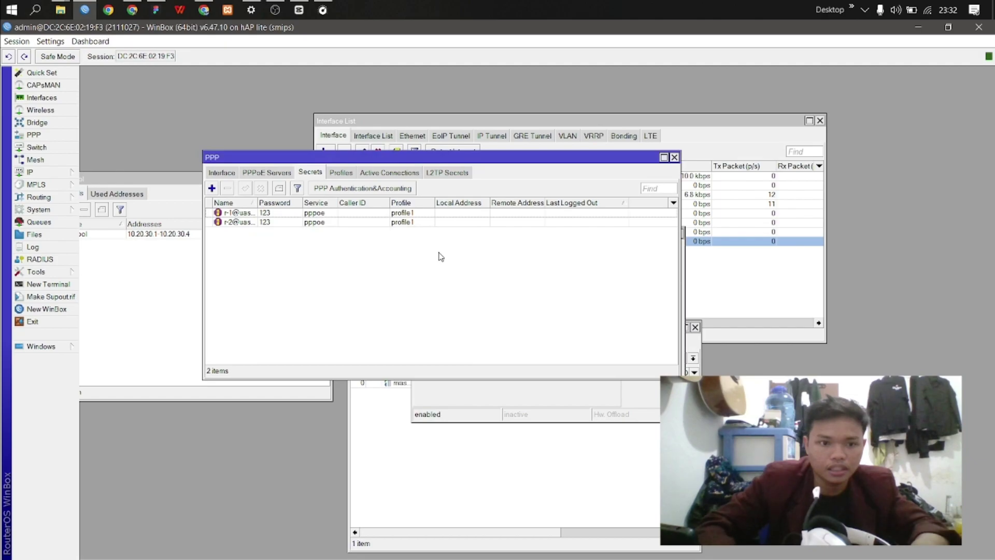
click(223, 172)
Step: Launch the dial-up Connect to the Internet wizard and choose Broadband (PPPoE)
drag(261, 159, 195, 114)
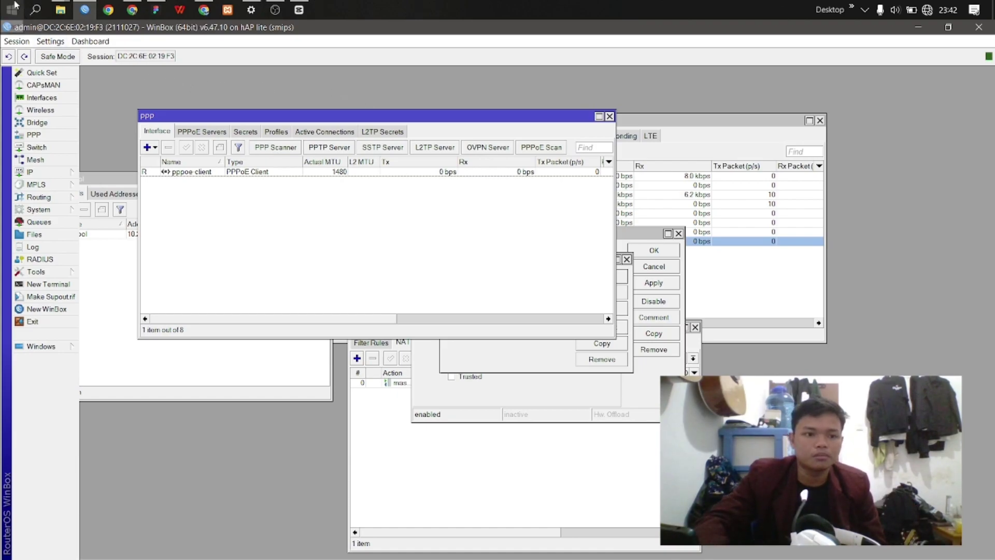
click(13, 9)
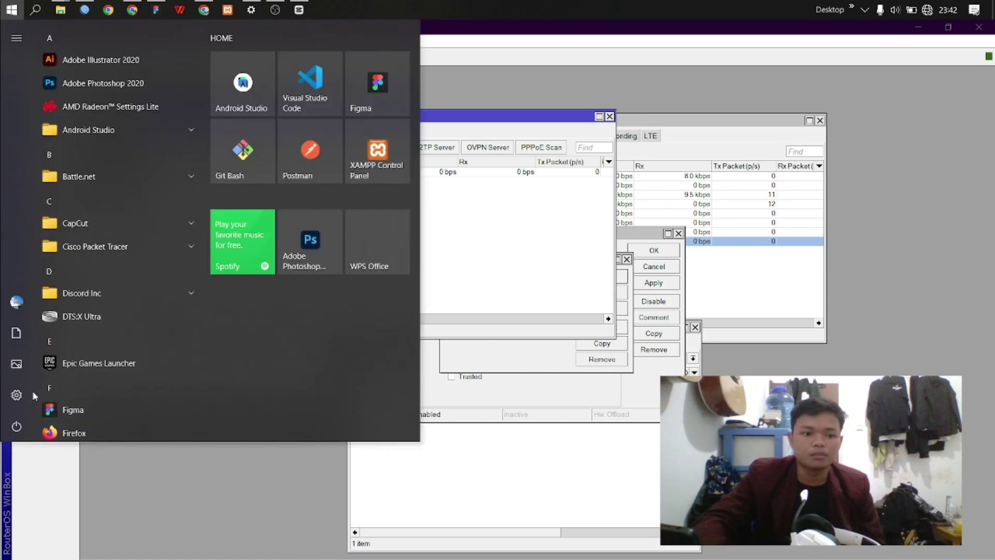
click(28, 390)
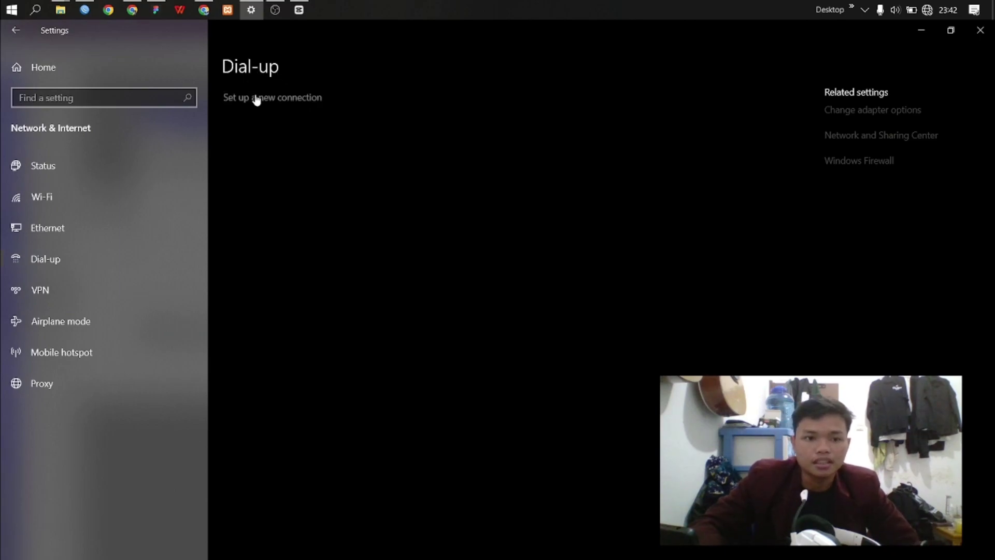
click(286, 104)
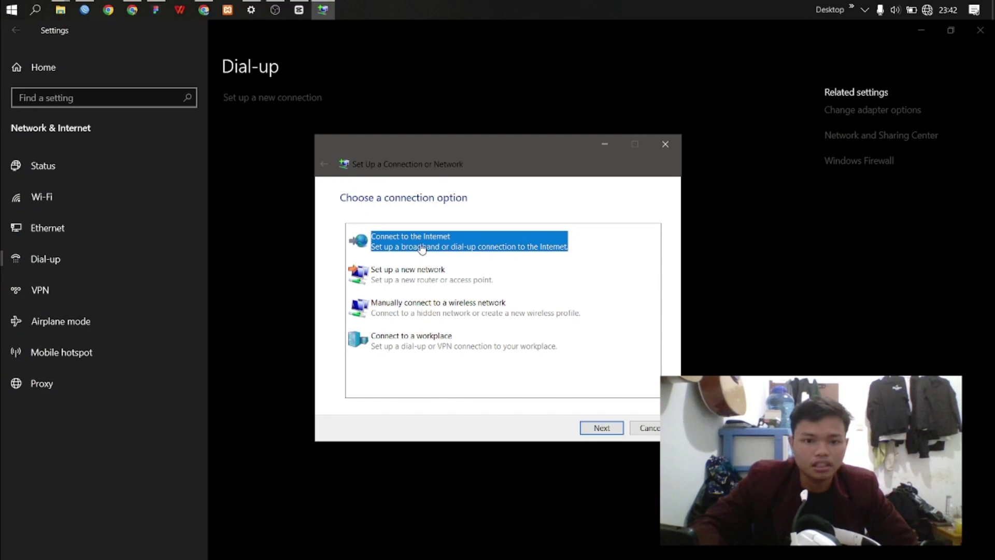
click(601, 428)
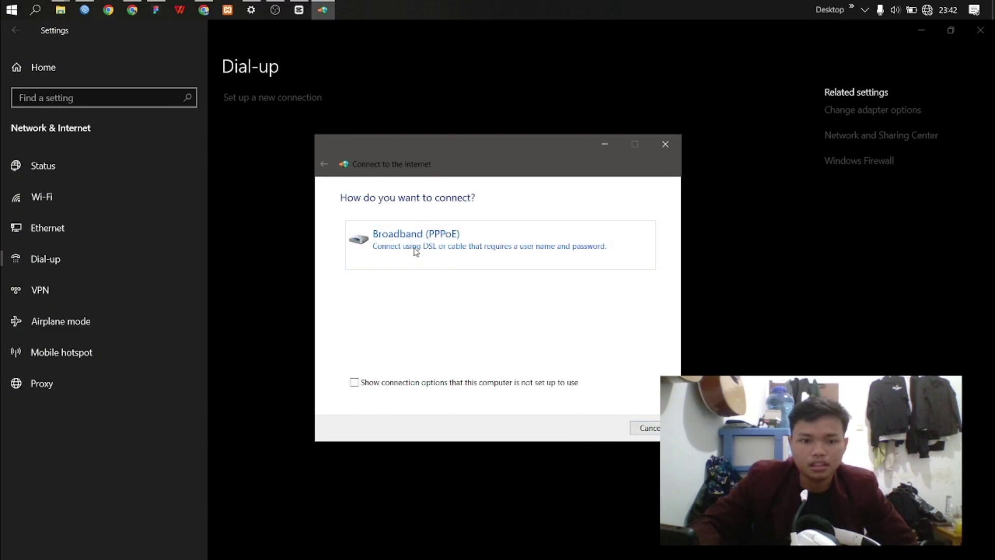
click(415, 252)
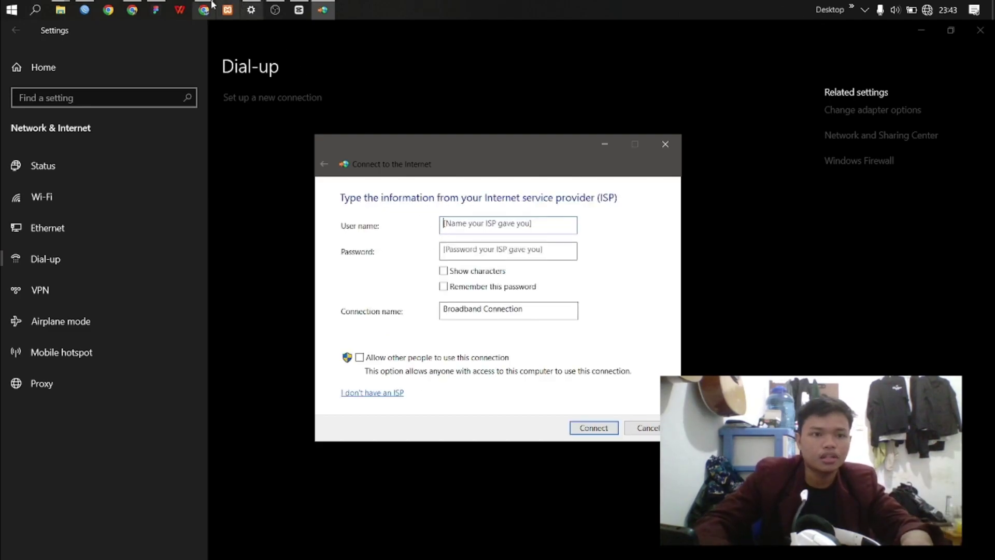
Step: Enter PC-A's PPPoE user name and password, name the connection 'pppoe PCA', and connect
click(158, 10)
click(322, 10)
drag(393, 149, 516, 199)
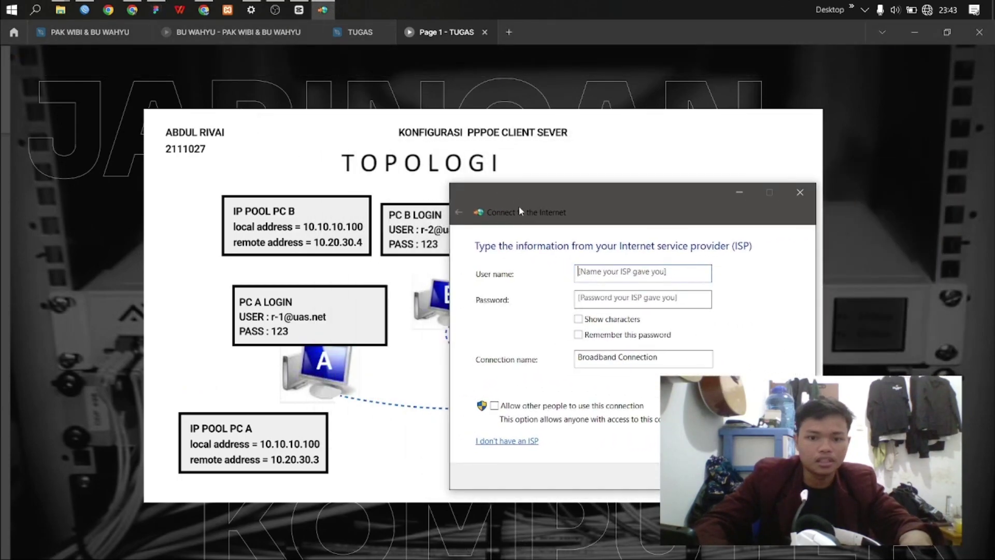
text(r-1)
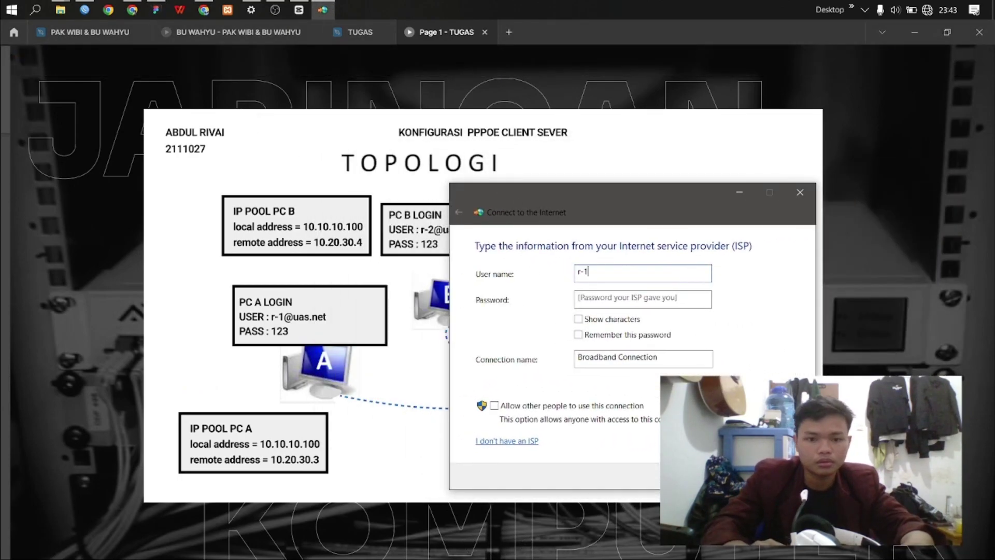
text(@u)
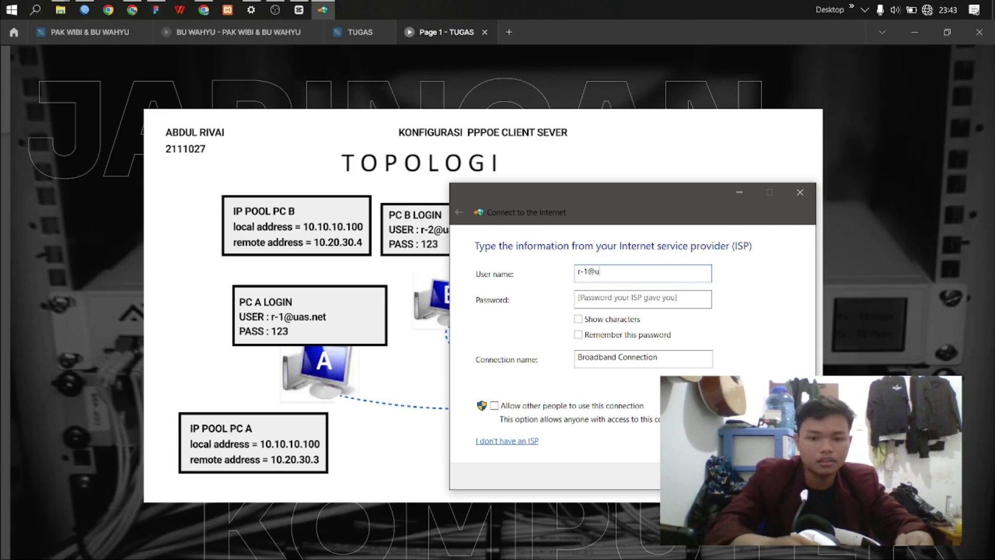
text(as.net)
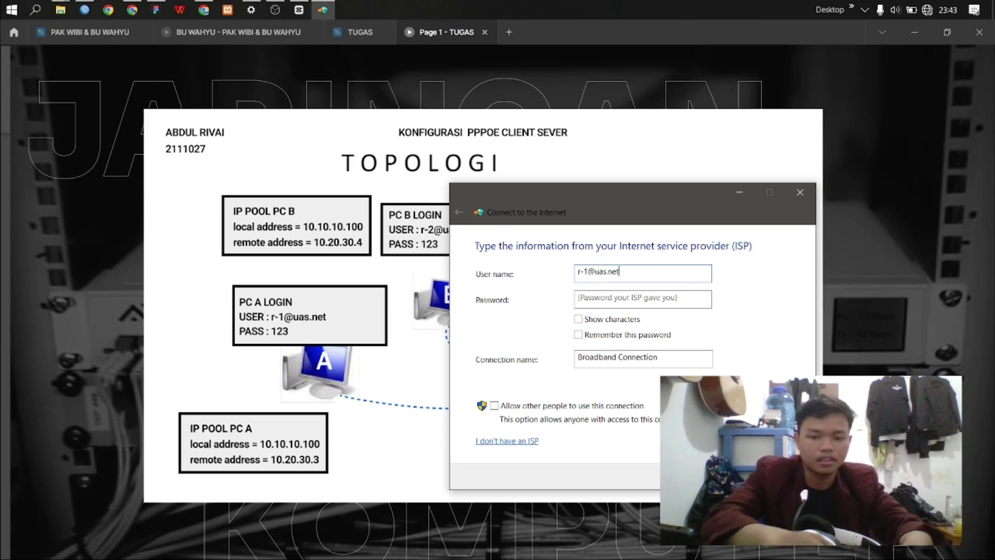
click(599, 300)
text(123)
key(Tab)
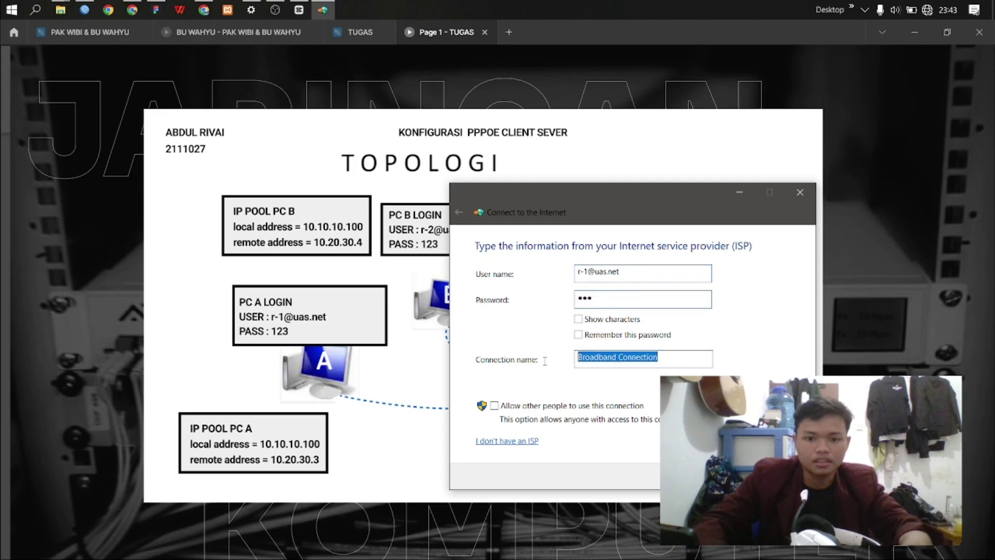
text(pppo)
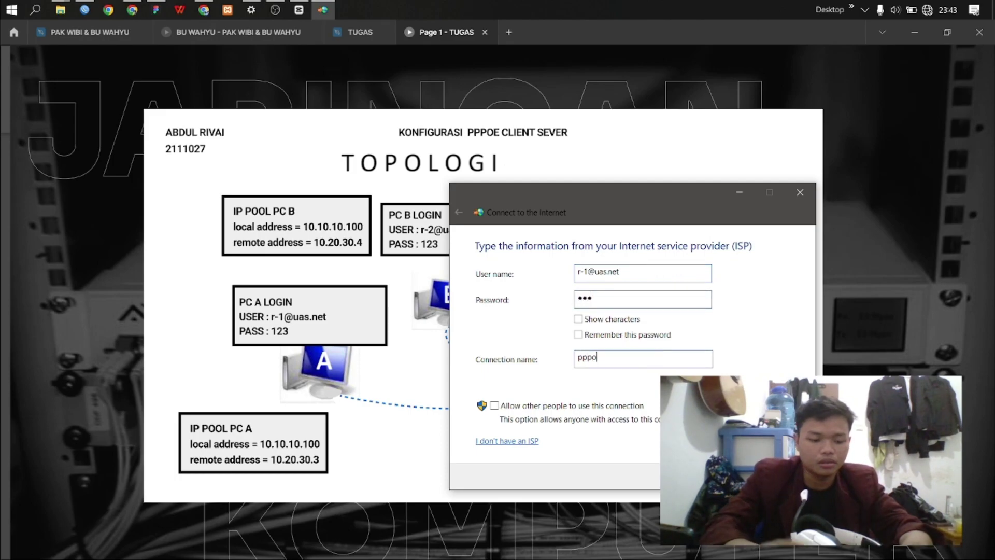
text(e PCA)
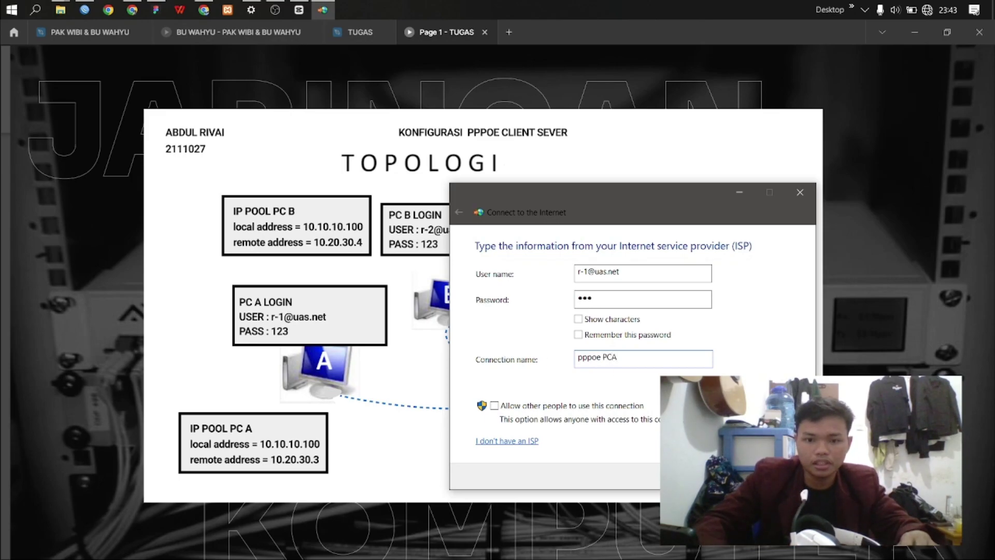
key(Return)
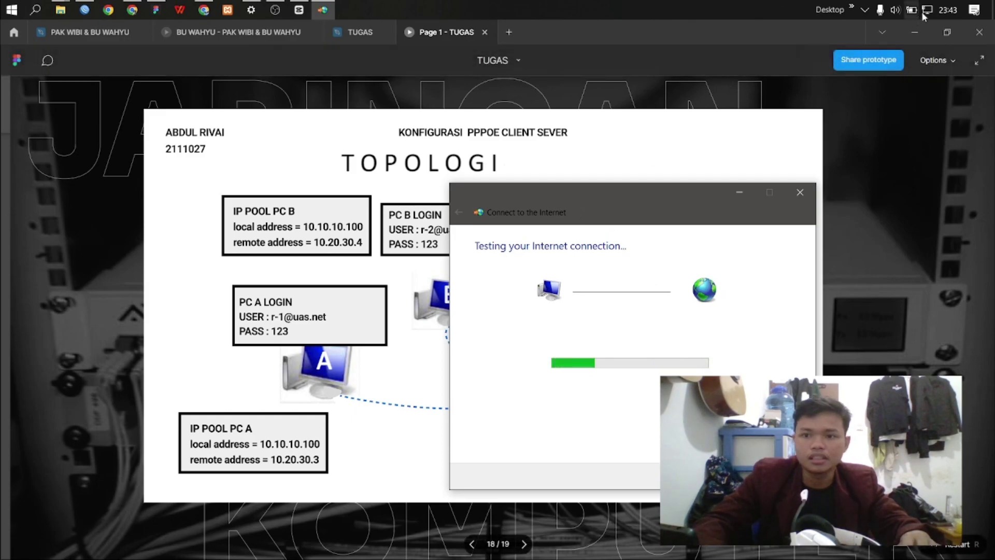
Step: Close the wizard once it reports being connected to the Internet
mouse_move(934, 16)
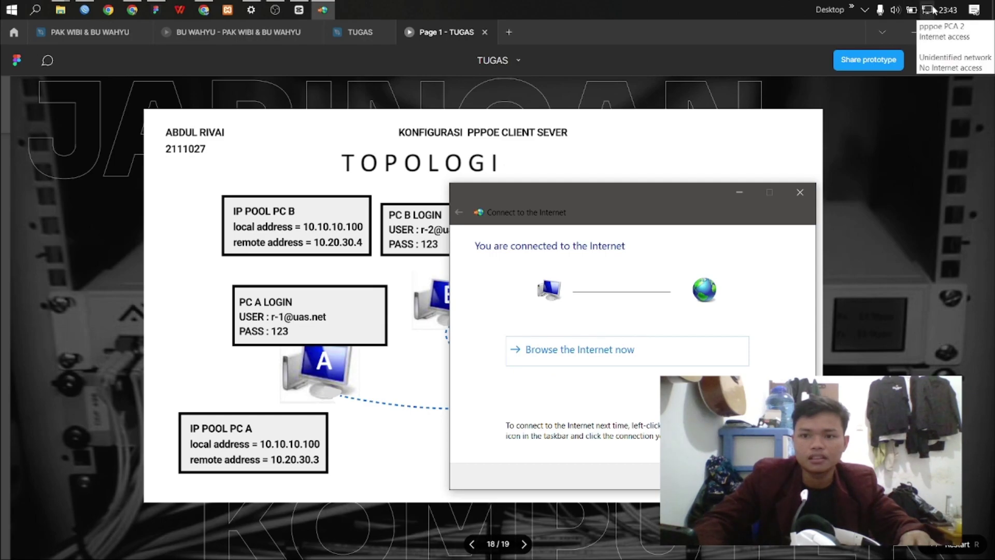
drag(701, 195, 581, 176)
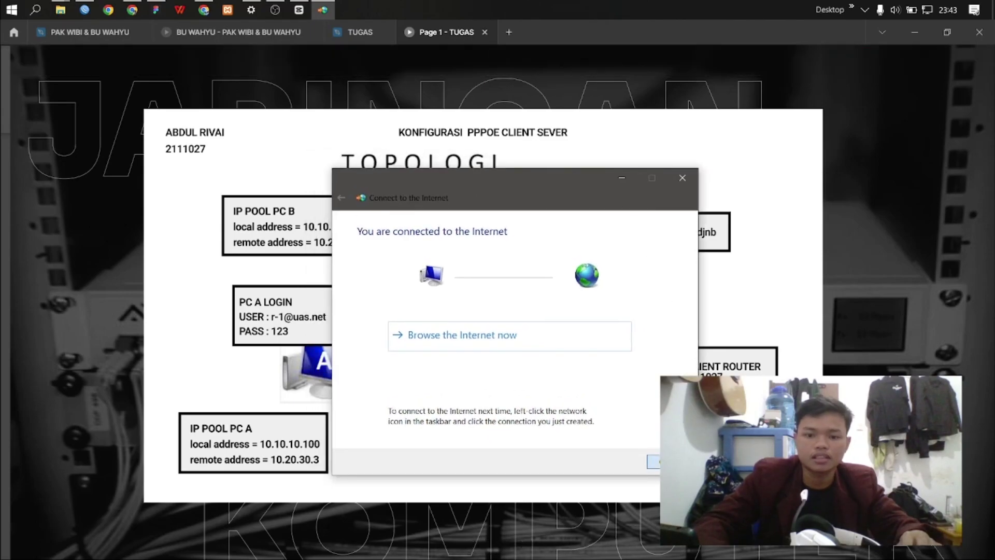
key(alt+F4)
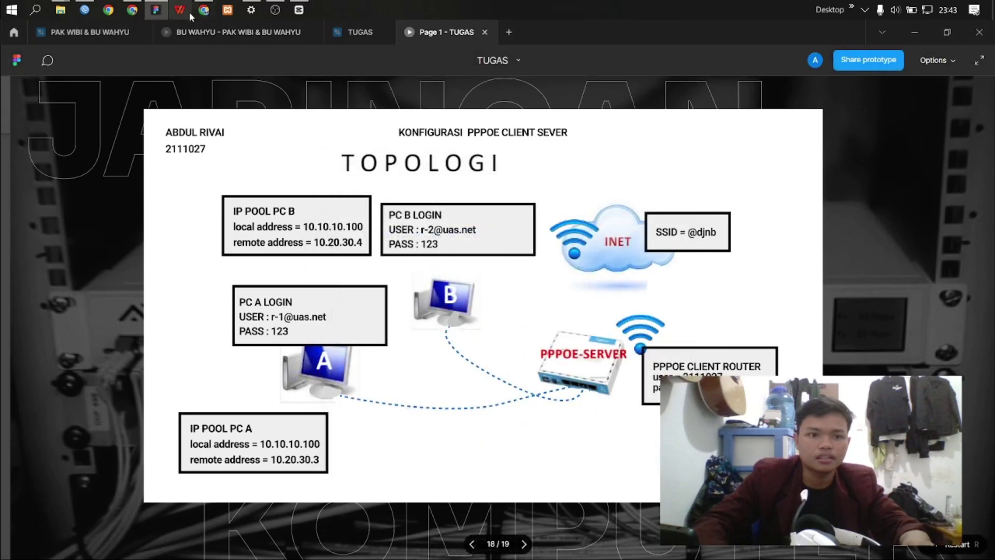
Step: In Chrome, review the task sheet SOAL-A1a.pdf in the Teams tab
mouse_move(204, 12)
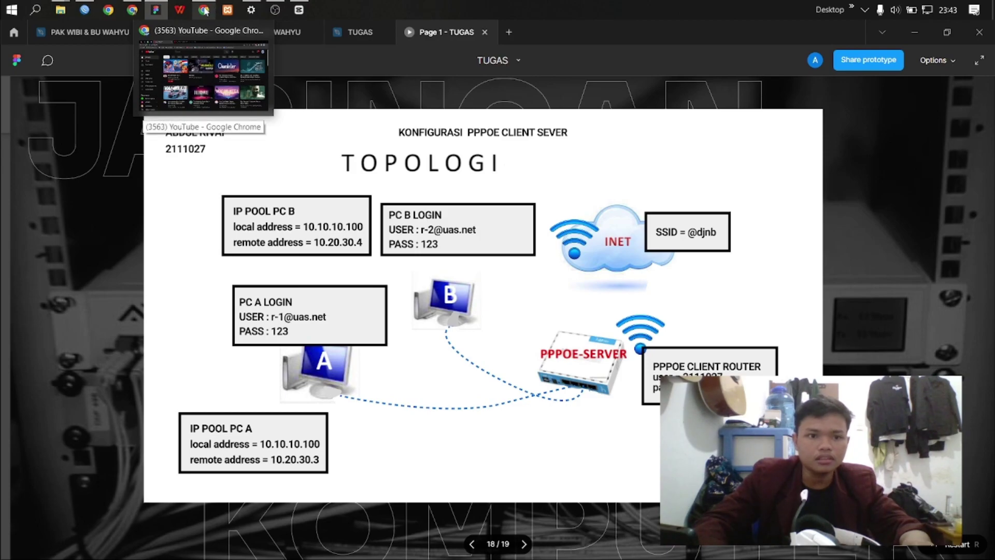
click(205, 11)
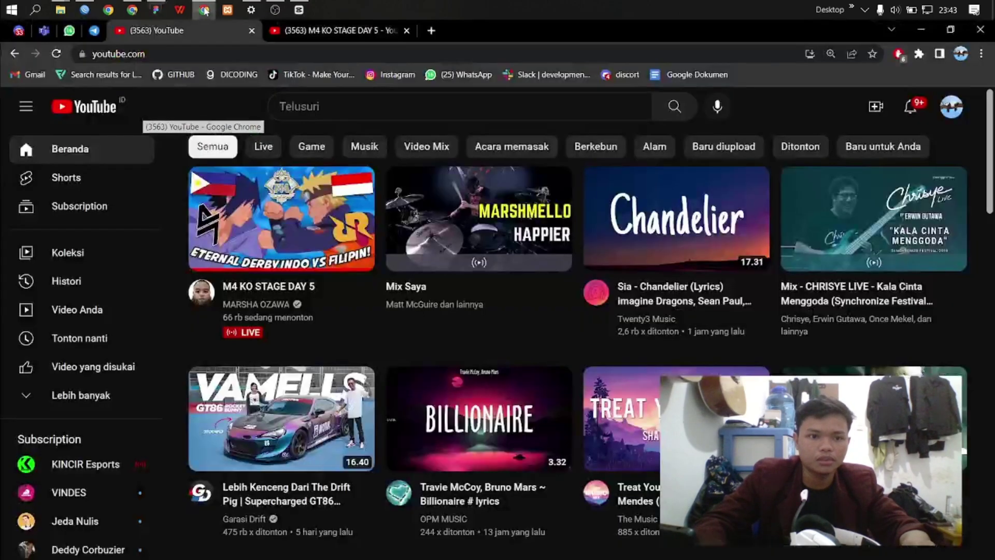
click(44, 31)
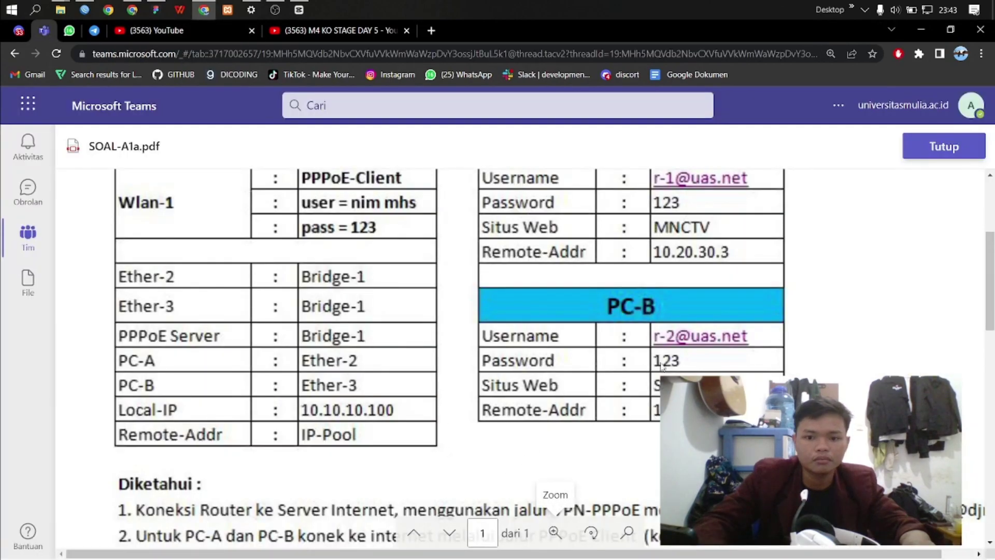
scroll(700, 343, up, 2)
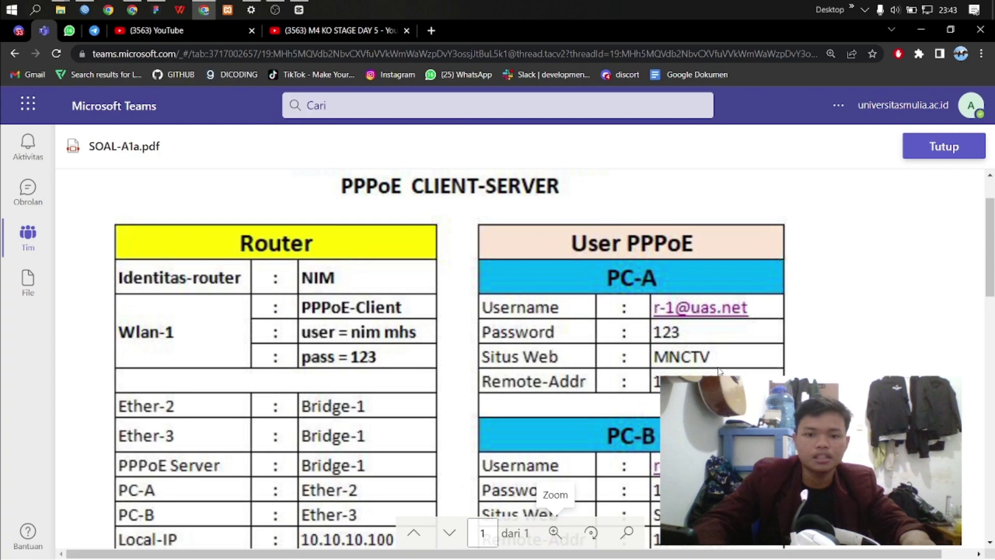
Step: Search Google for mnctv, fixing the typo, and open the mnctv.com website
click(431, 31)
click(440, 295)
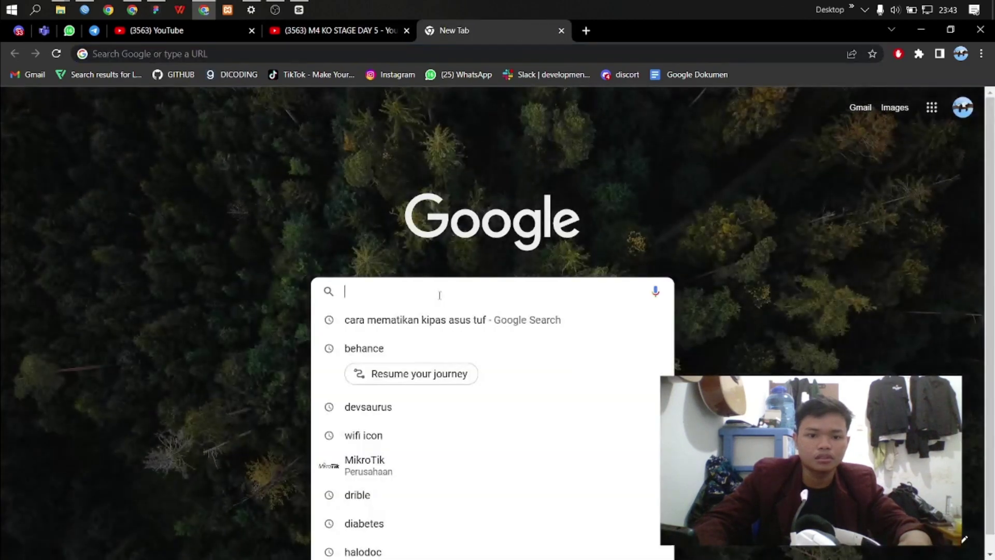
text(mnc)
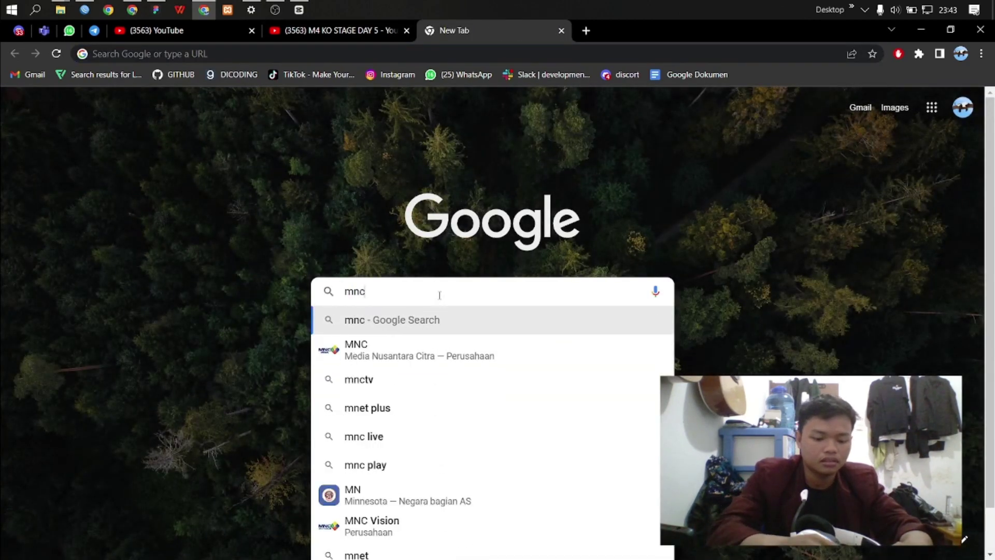
text(ty)
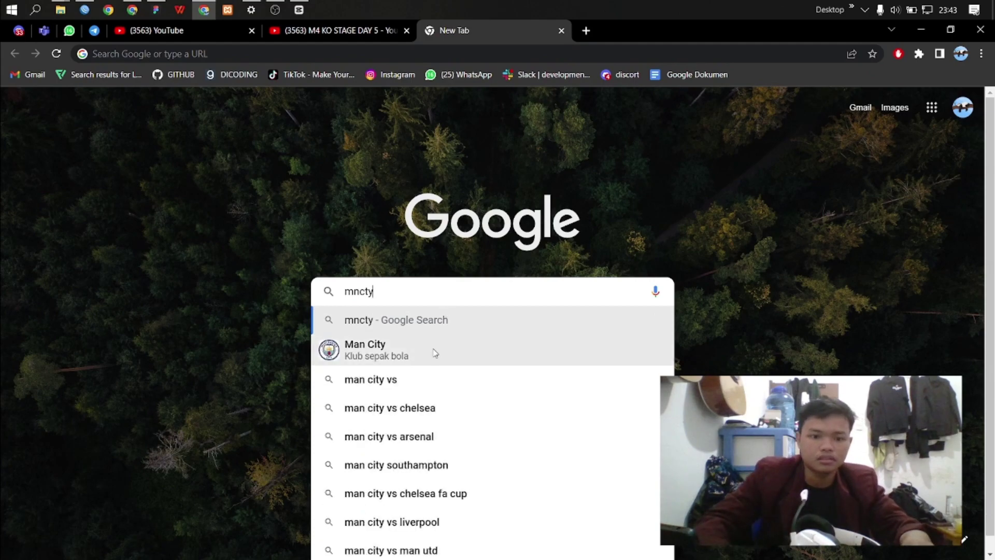
click(449, 322)
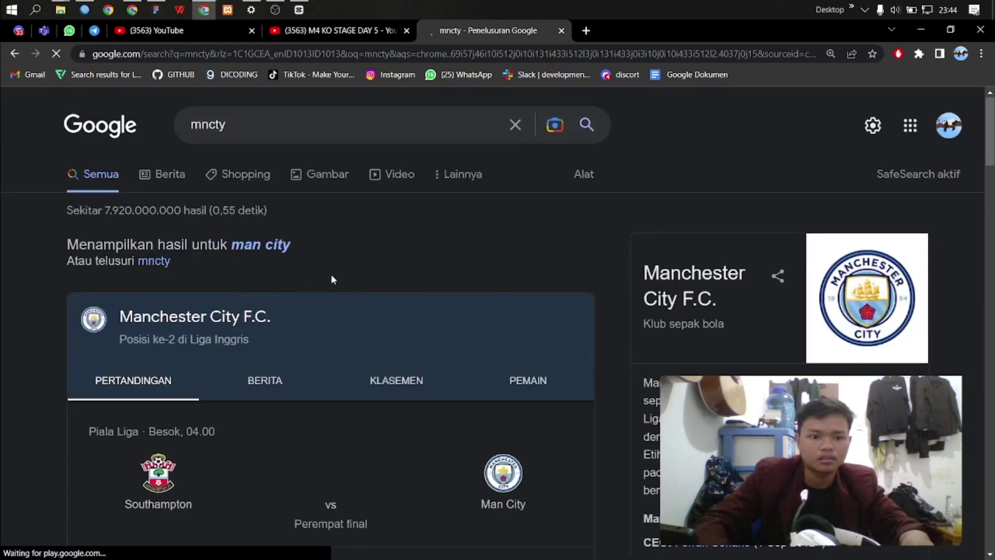
scroll(282, 142, down, 5)
click(260, 103)
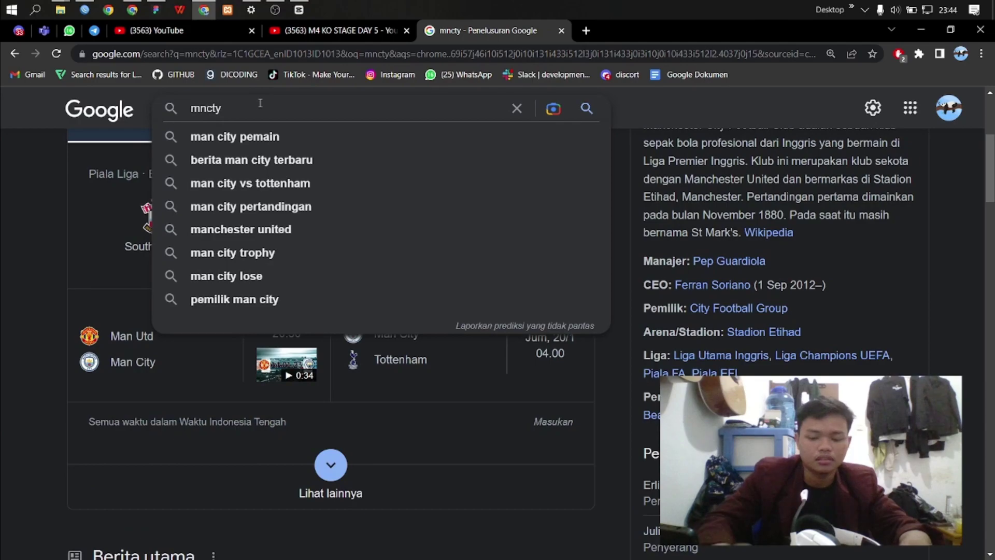
key(BackSpace)
key(BackSpace)
text(tc)
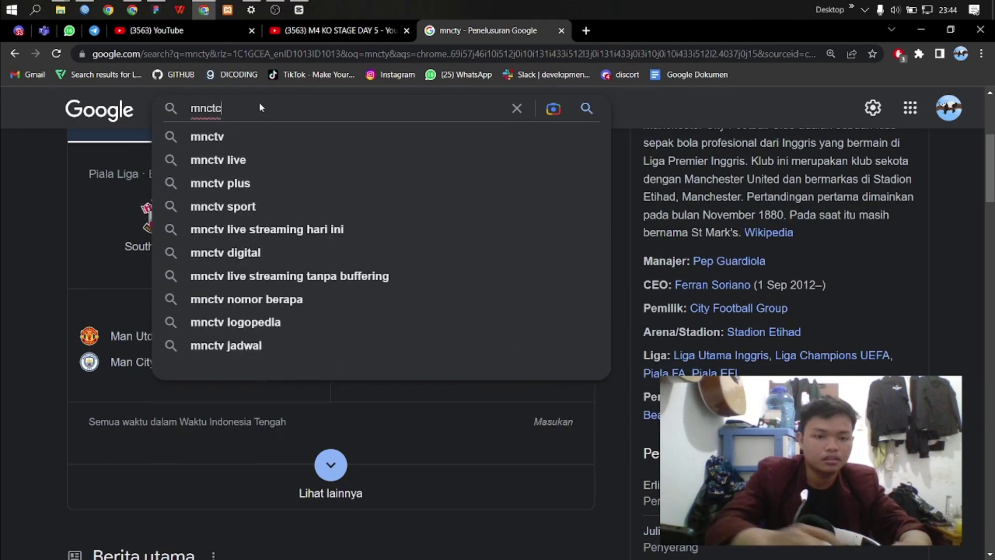
key(Return)
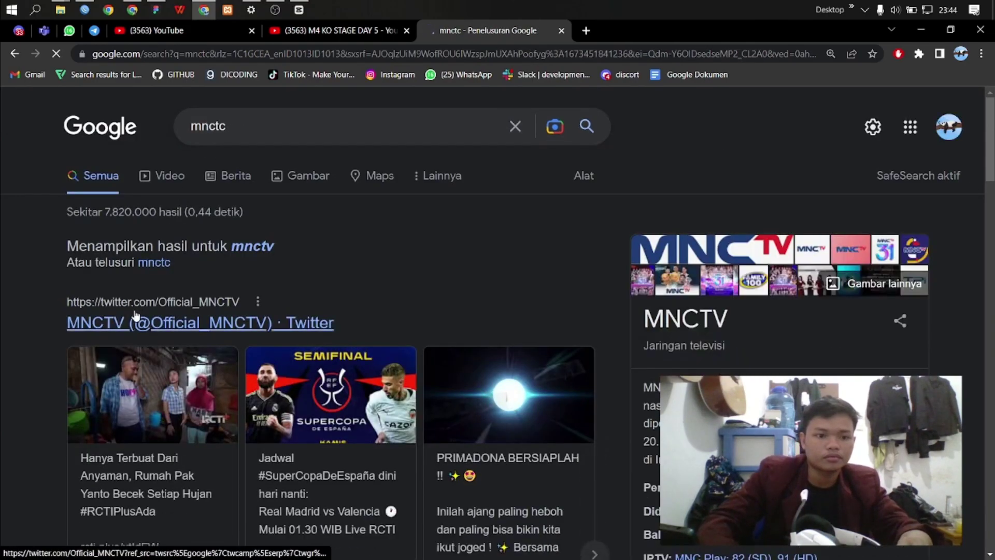
scroll(227, 181, down, 10)
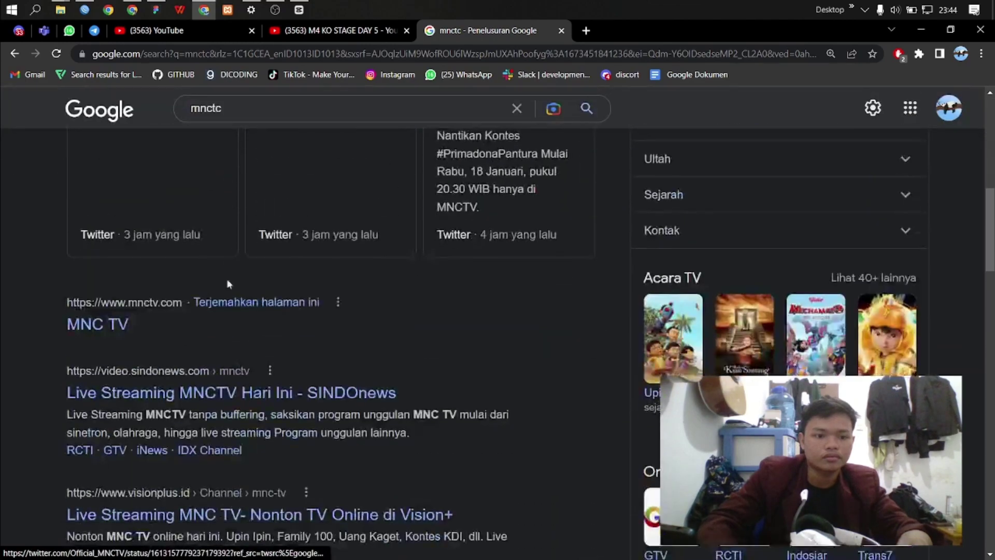
click(119, 330)
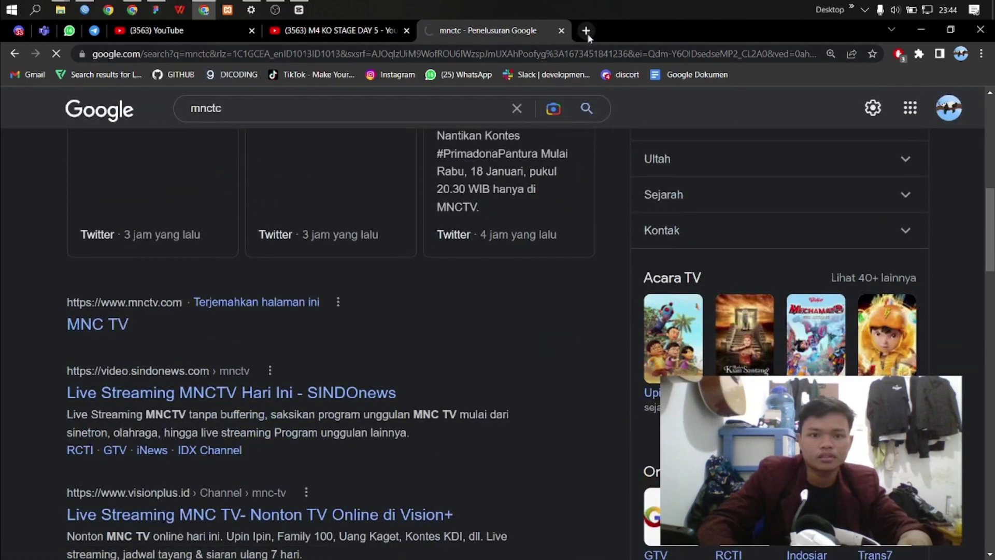
Step: Open mikrotik.co.id in a new tab and switch between it and the MNCTV tab
click(586, 31)
click(502, 284)
text(mikrotik.)
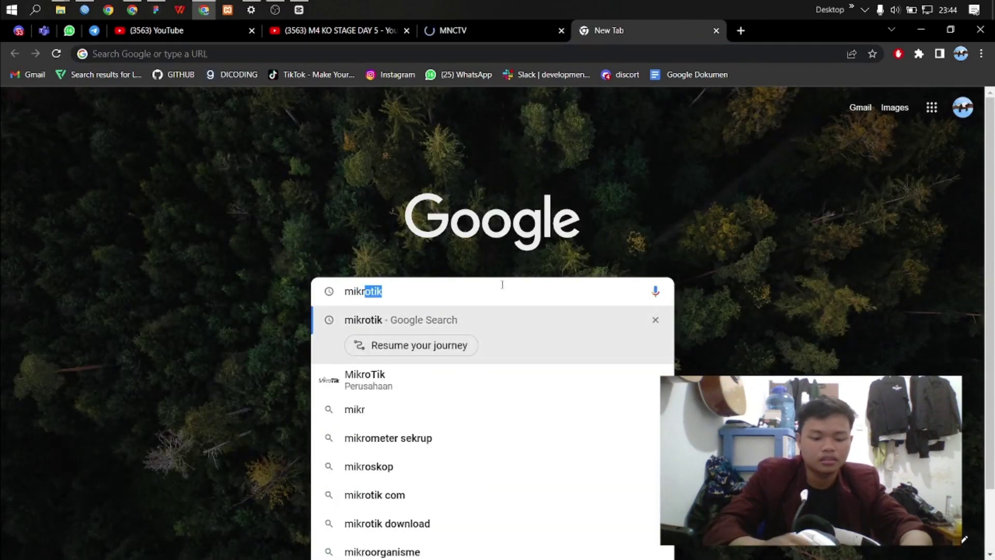
text(co.id)
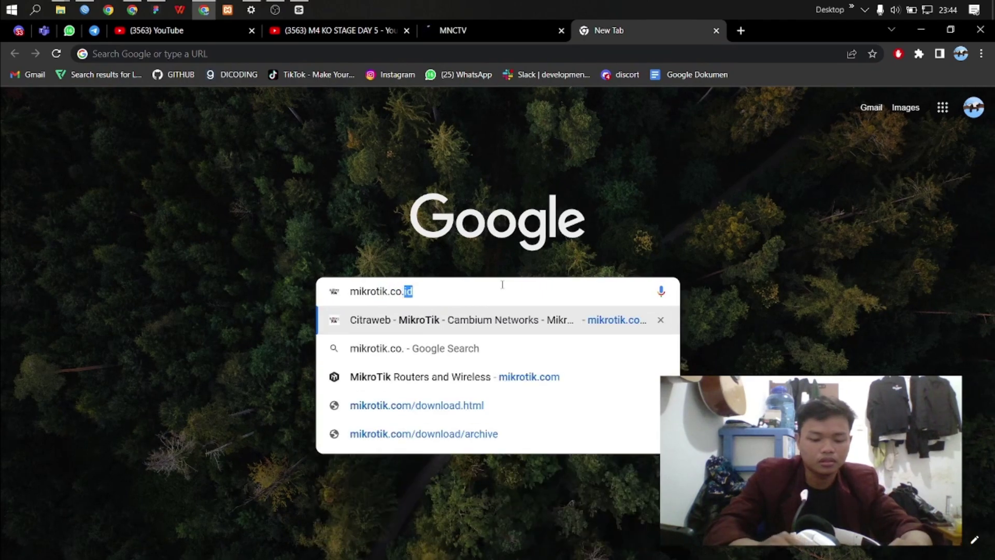
click(516, 327)
scroll(564, 295, down, 3)
scroll(564, 295, up, 3)
click(496, 32)
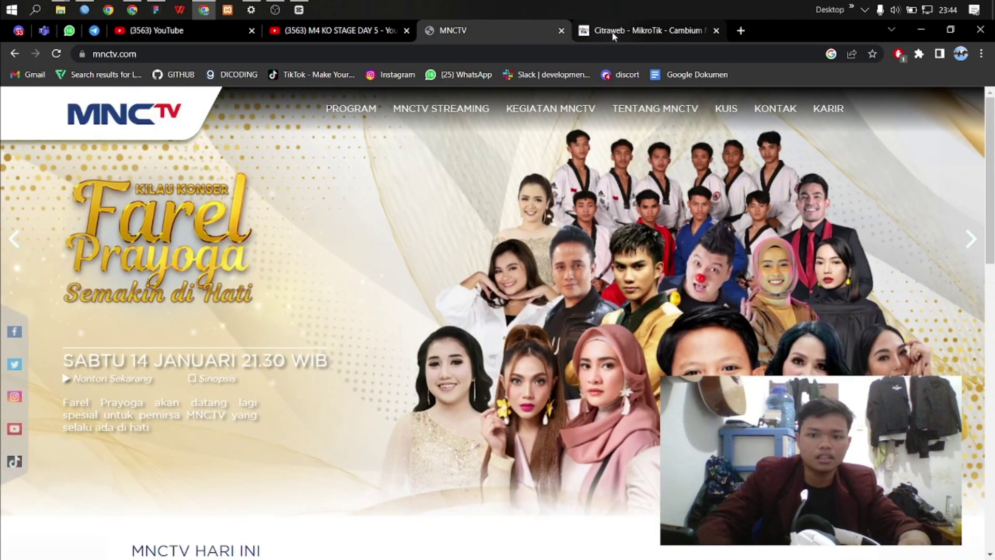
click(609, 36)
click(522, 42)
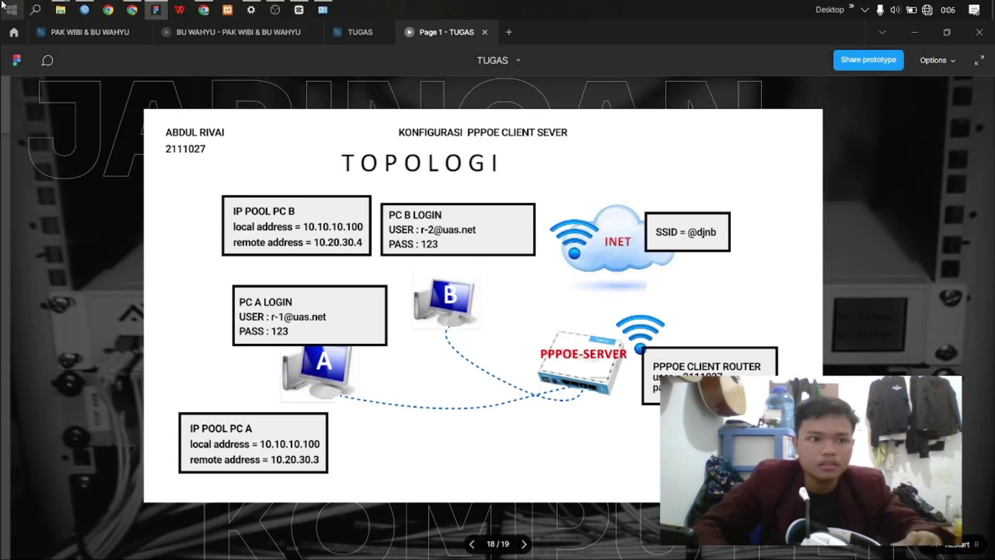
Step: Start a new Broadband (PPPoE) connection from the Windows dial-up settings
key(super)
click(25, 389)
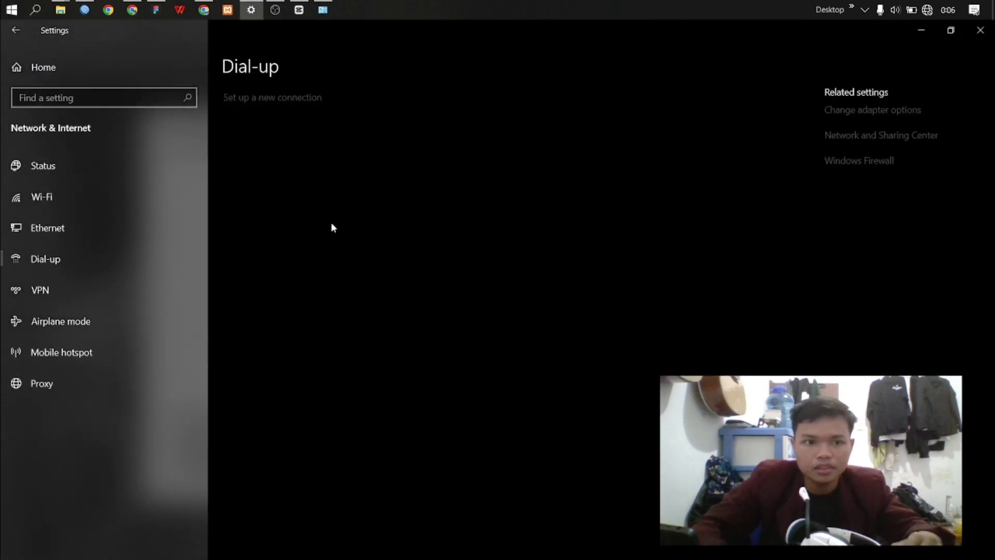
click(270, 98)
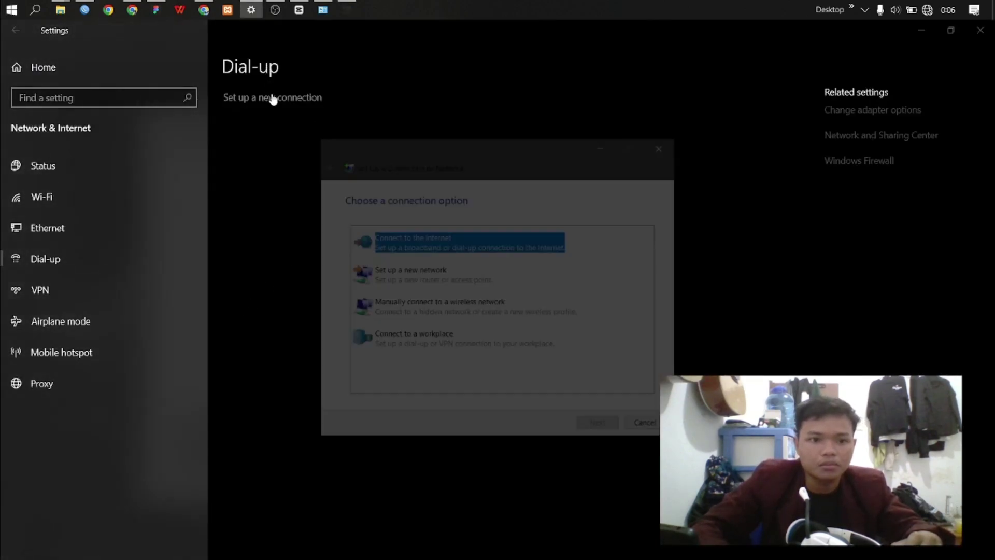
double_click(424, 245)
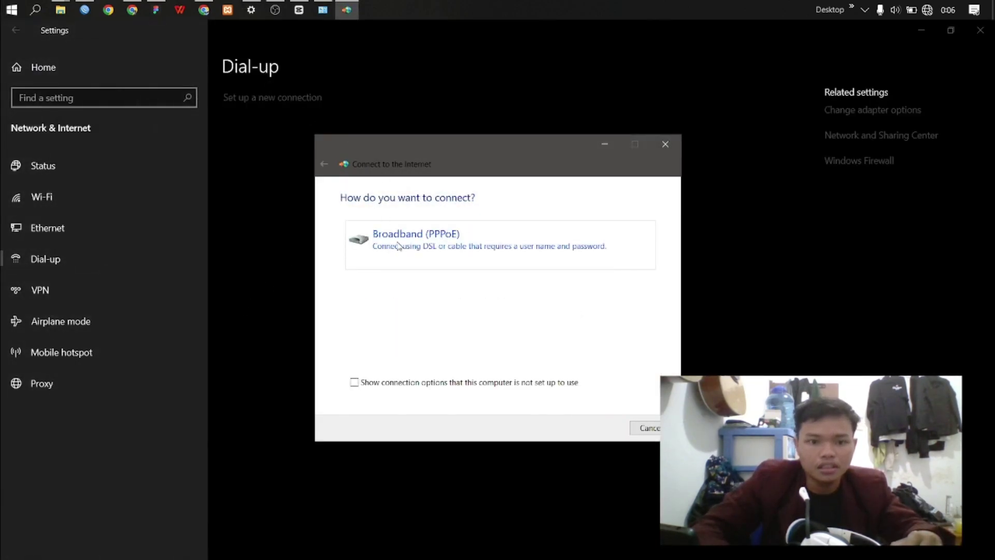
click(464, 246)
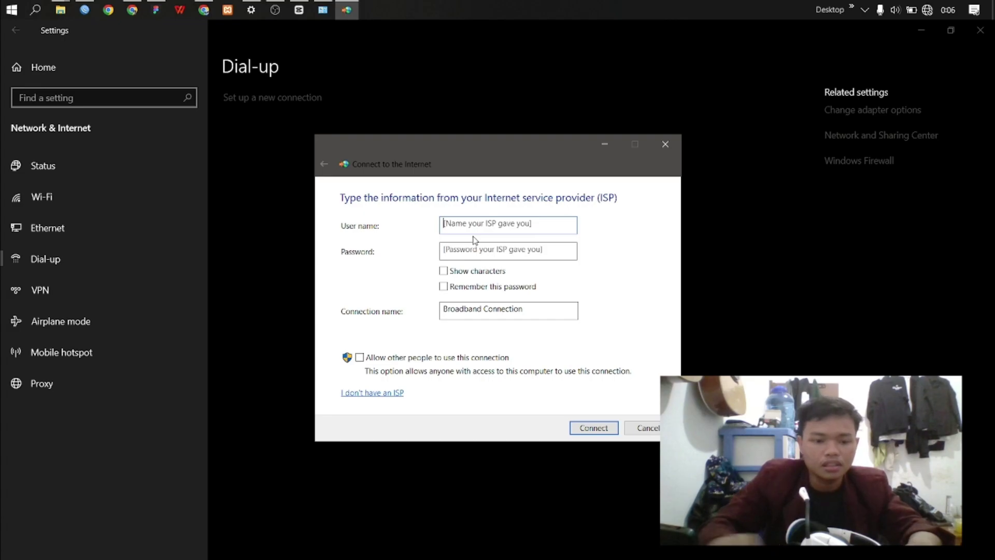
Step: Enter PC-B's user name and password, name the connection 'pppoe PCB', and connect
key(alt+Tab)
drag(407, 153, 633, 192)
text(r-2)
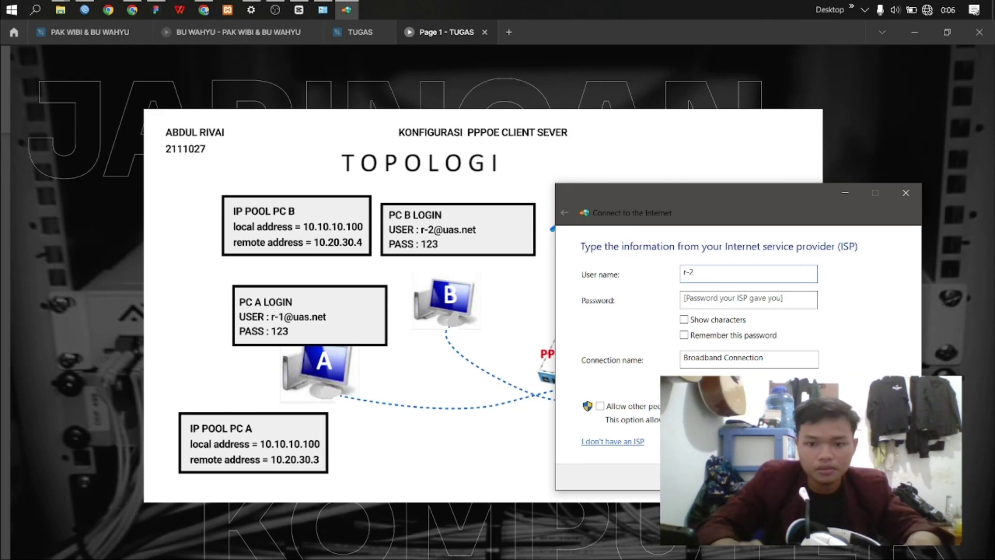
text(@uas)
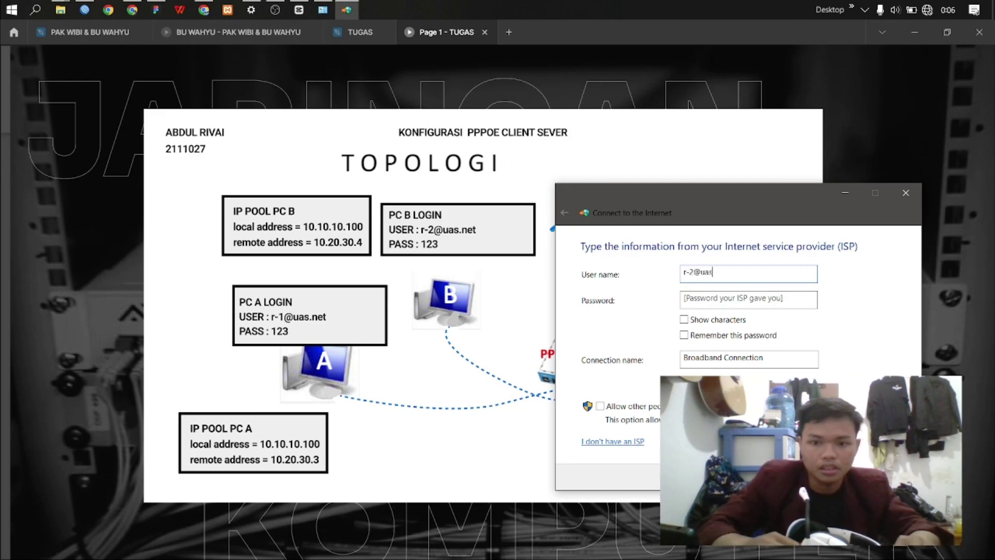
text(.net)
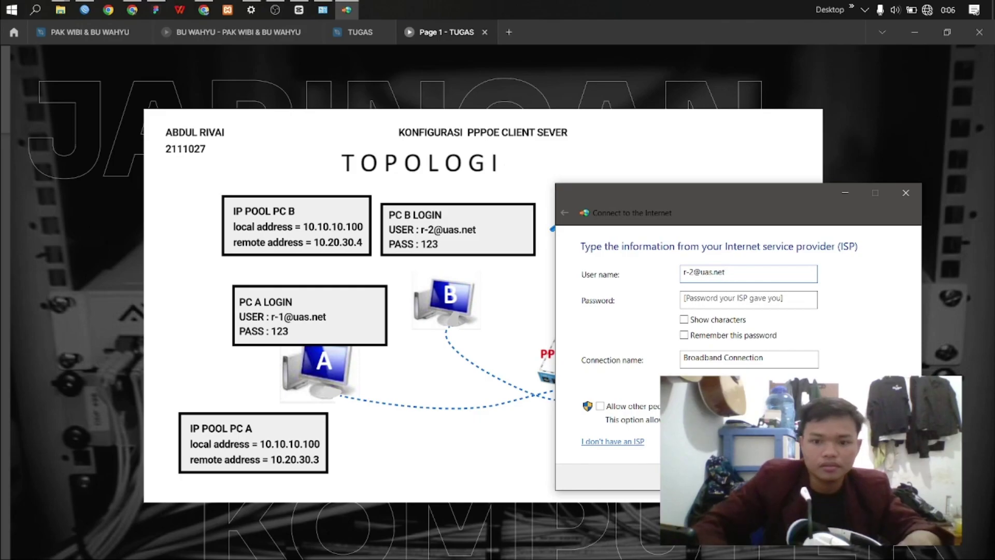
click(699, 294)
text(1)
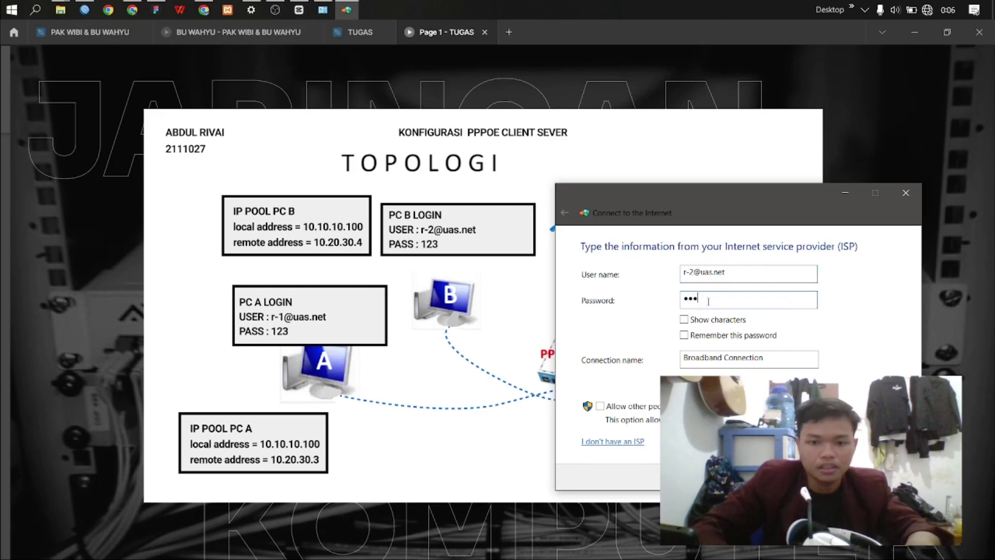
drag(775, 358, 680, 357)
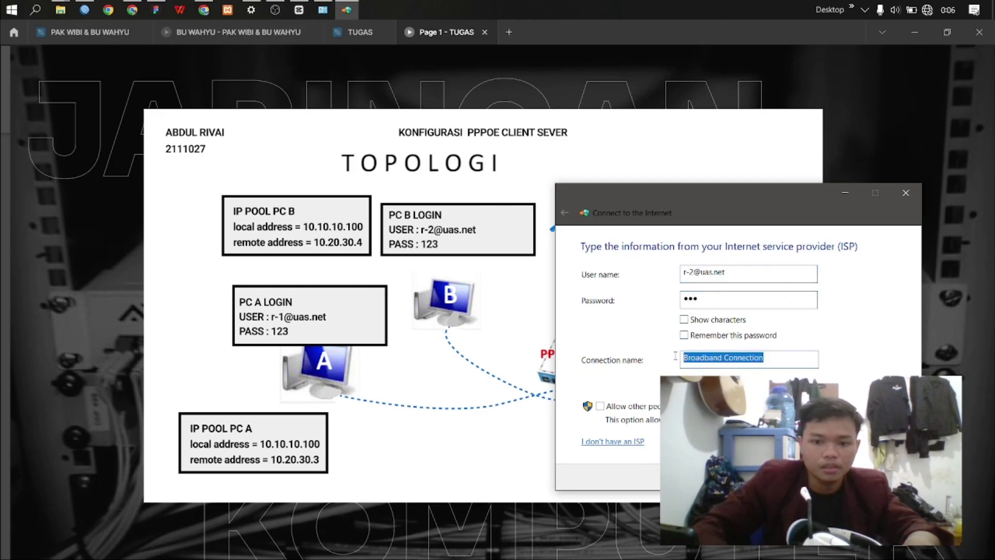
text(pppoe)
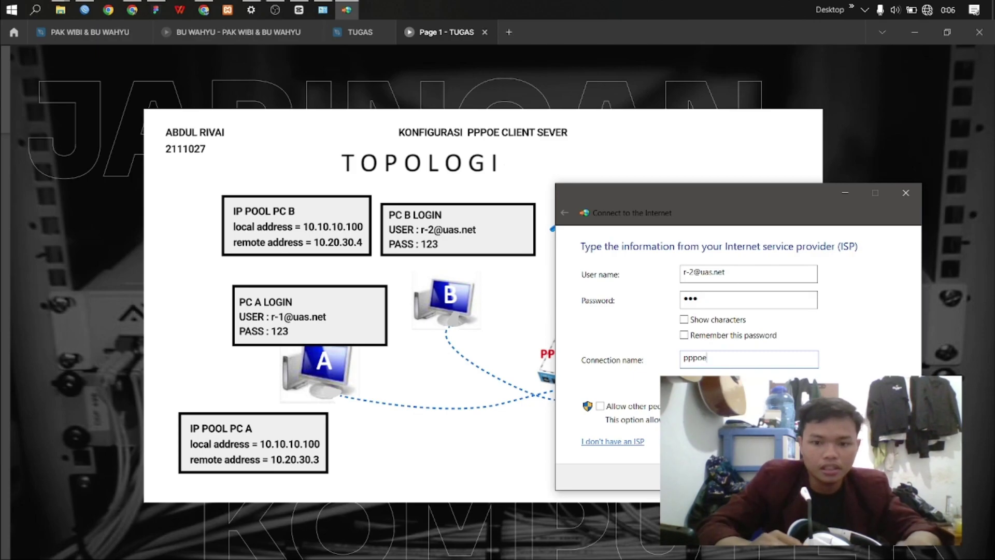
text( PCB)
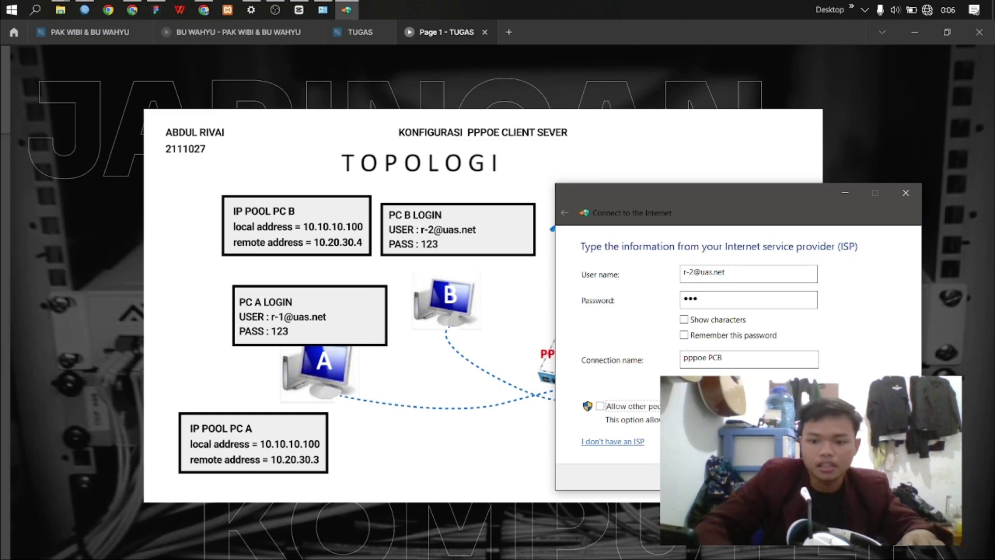
key(Return)
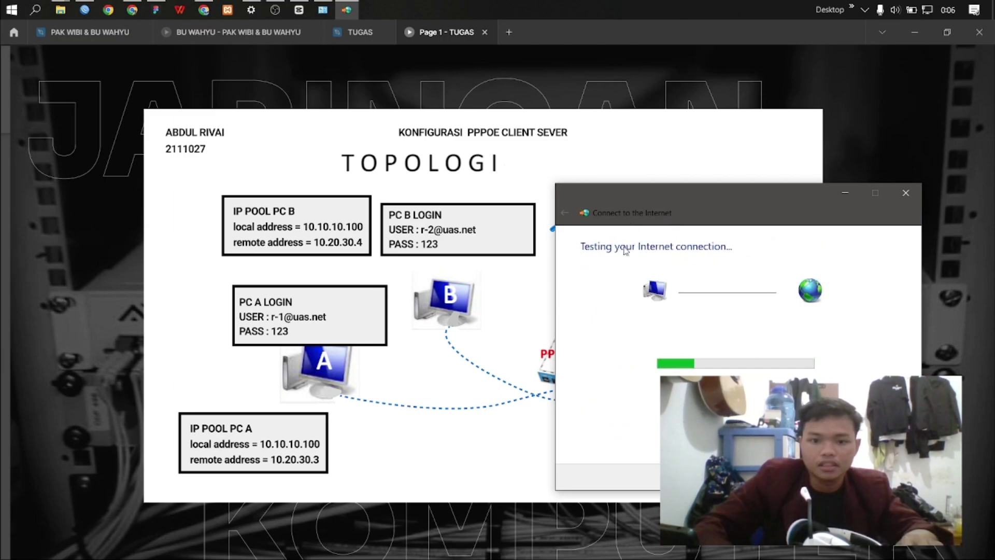
drag(659, 193, 611, 185)
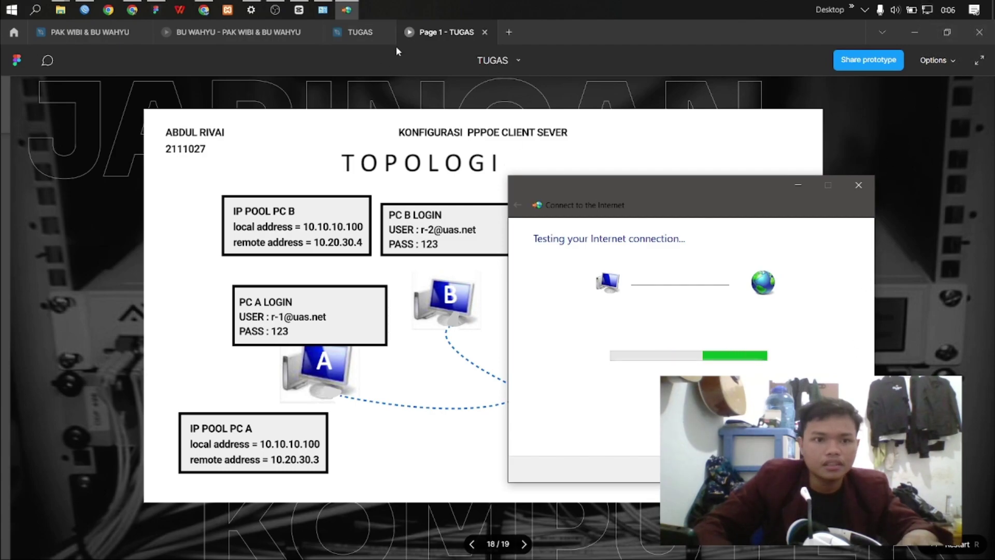
Step: Check PC-B's assigned website in the assignment PDF tab in Chrome
click(204, 9)
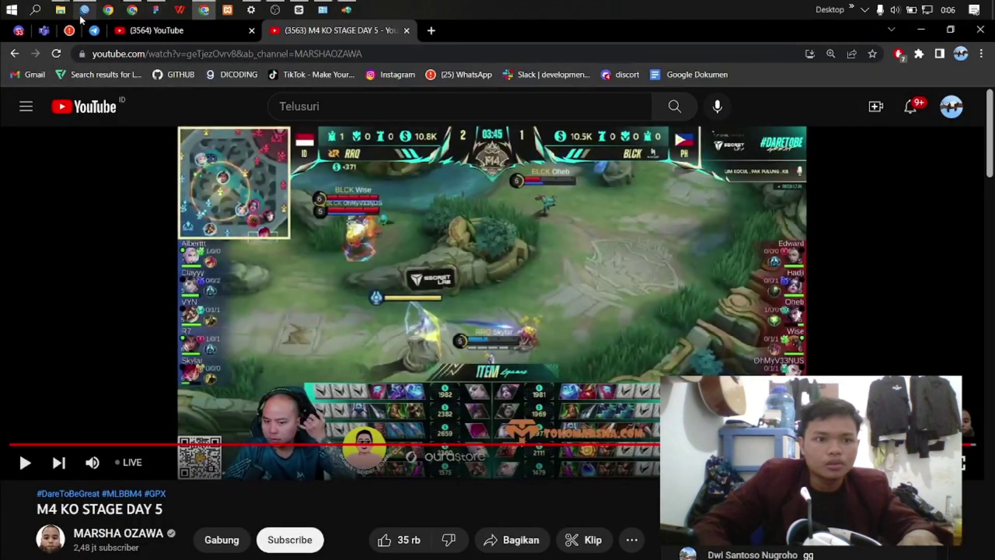
click(46, 31)
scroll(526, 323, down, 3)
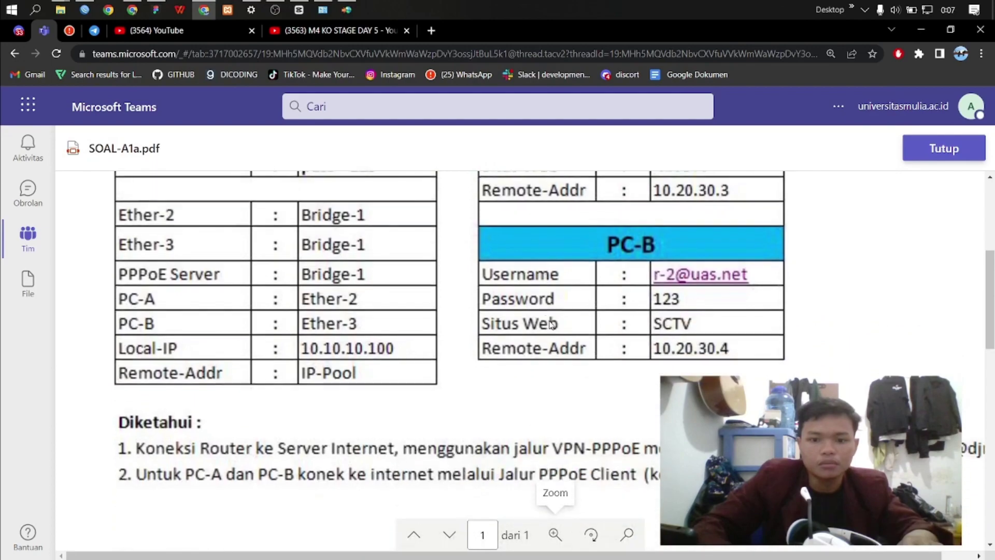
scroll(674, 331, up, 1)
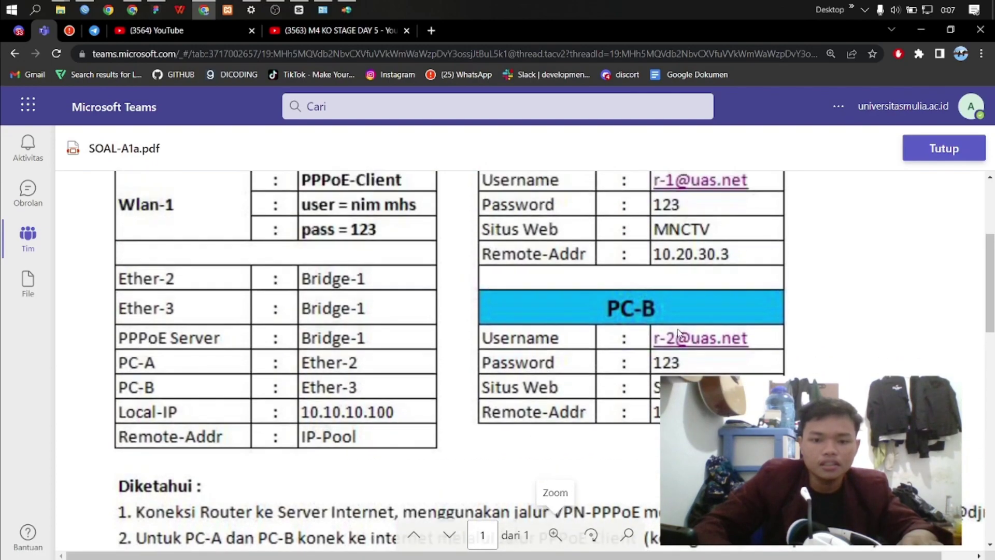
Step: Search Google for SCTV in a new tab and open its website
key(ctrl+t)
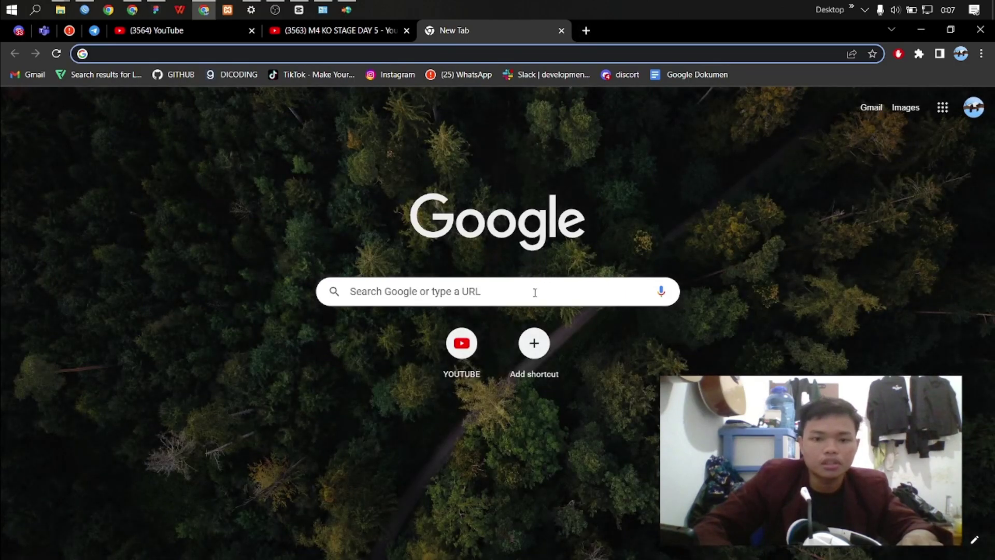
click(535, 293)
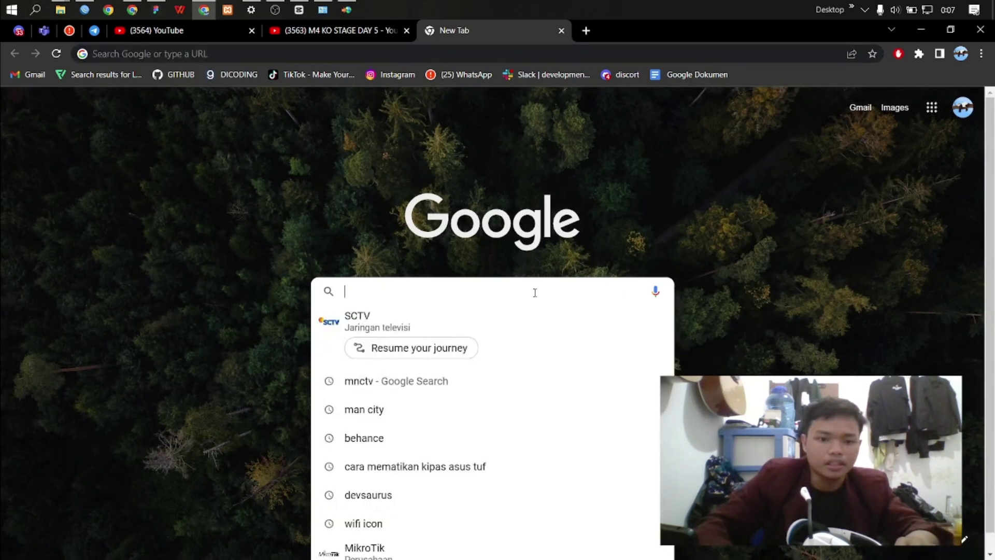
click(527, 316)
click(146, 264)
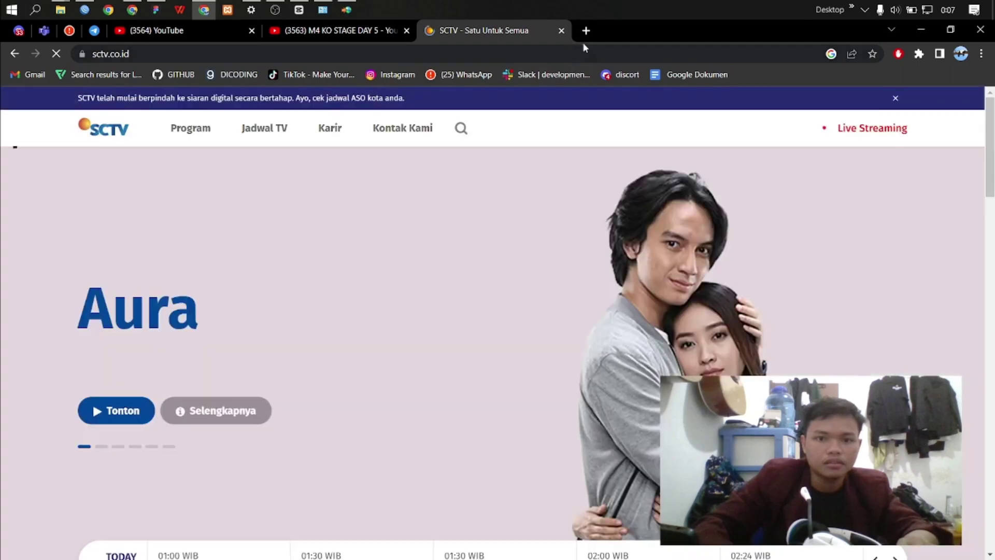
Step: Open the mikrotik.co.id site in another new tab
click(586, 30)
click(422, 287)
text(MIKOT)
key(BackSpace)
text(OTIK)
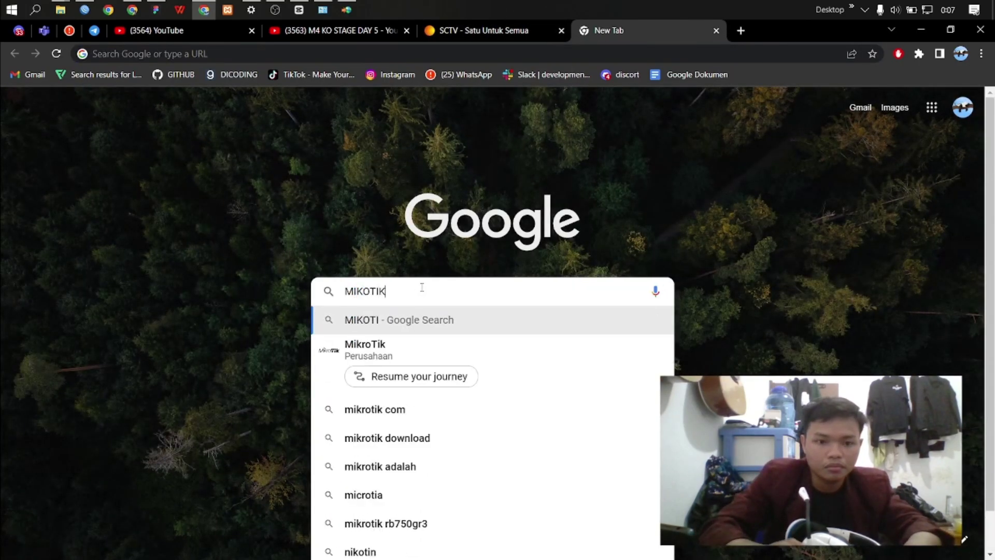
text(.CO)
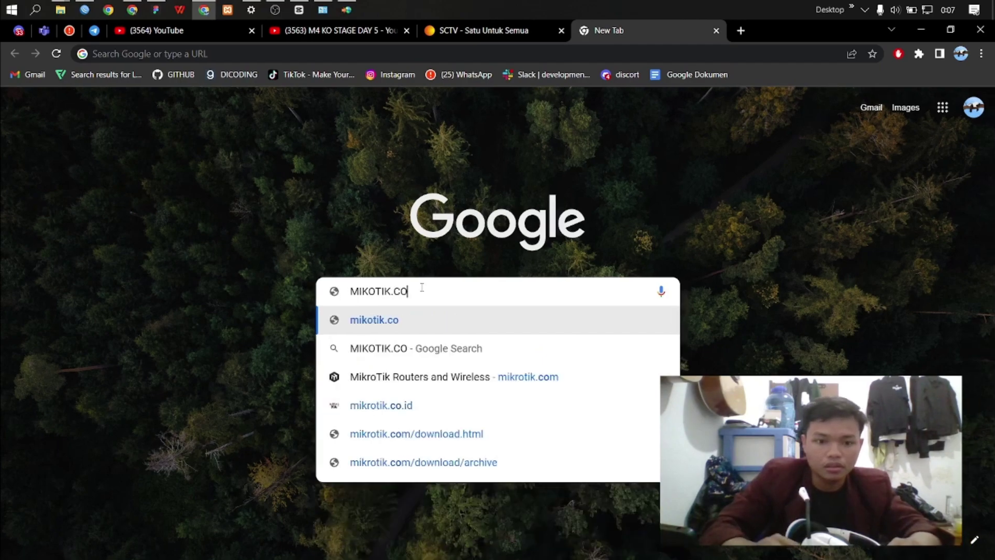
click(391, 412)
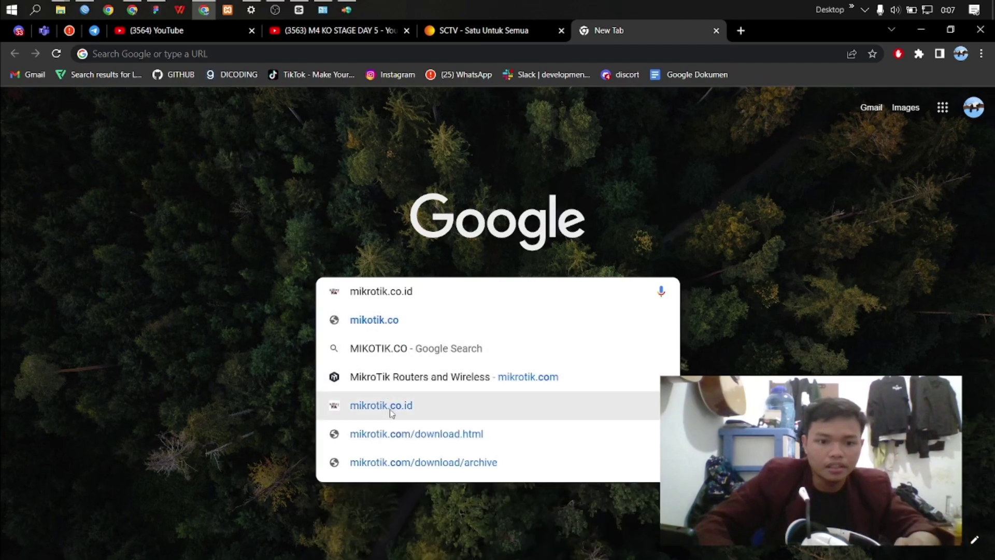
scroll(581, 259, down, 5)
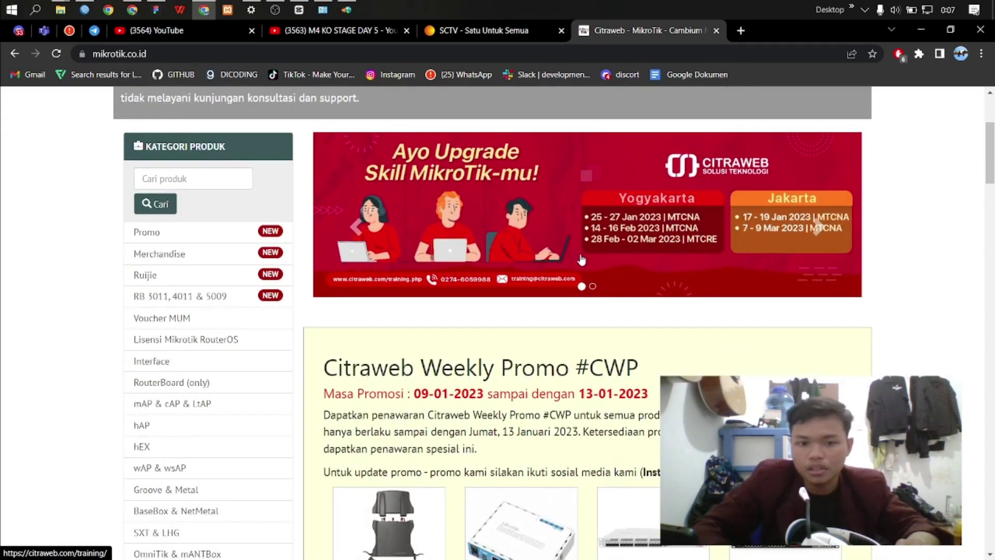
scroll(635, 252, up, 4)
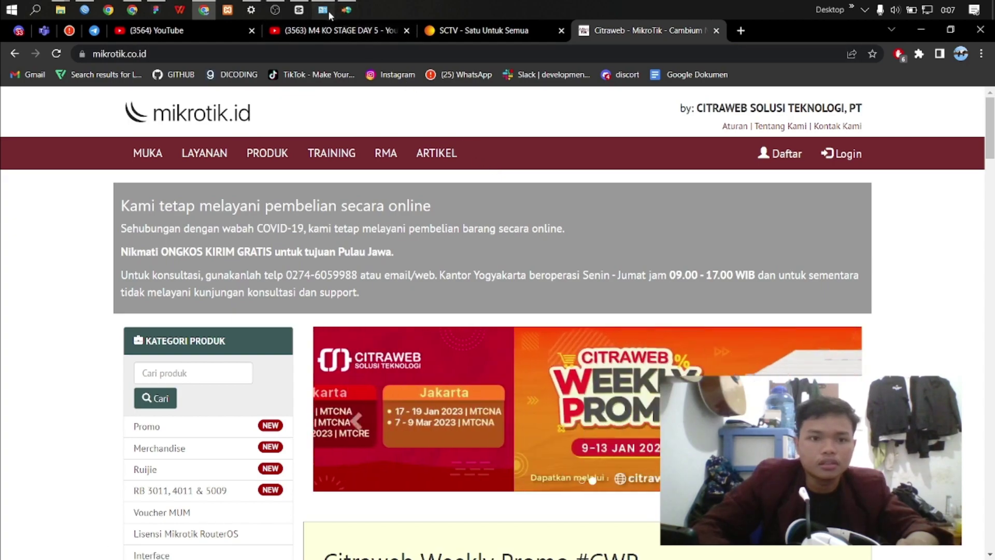
Step: View pppoe PCB's connection details to verify IPv4 address 10.20.30.4, then return to the topology slide
click(328, 10)
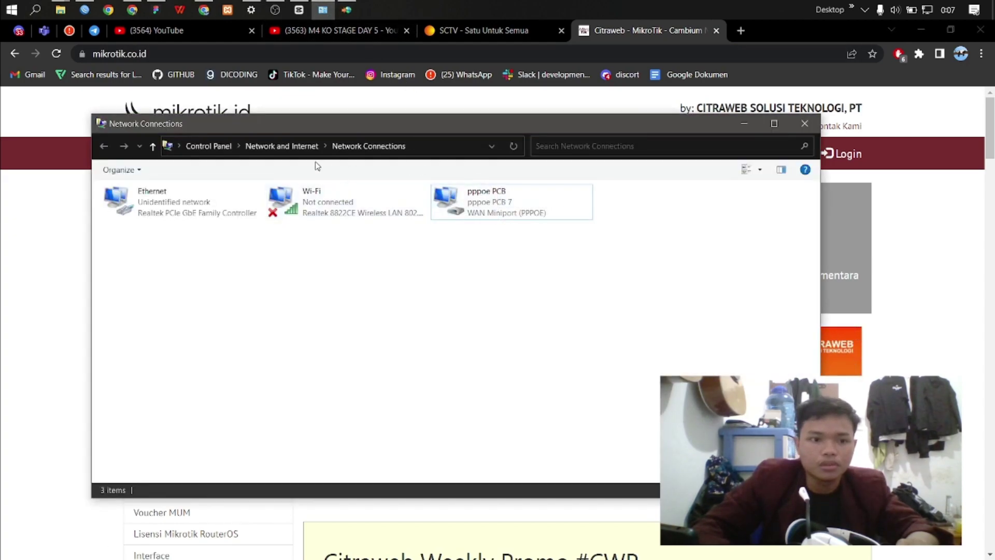
drag(165, 128, 132, 122)
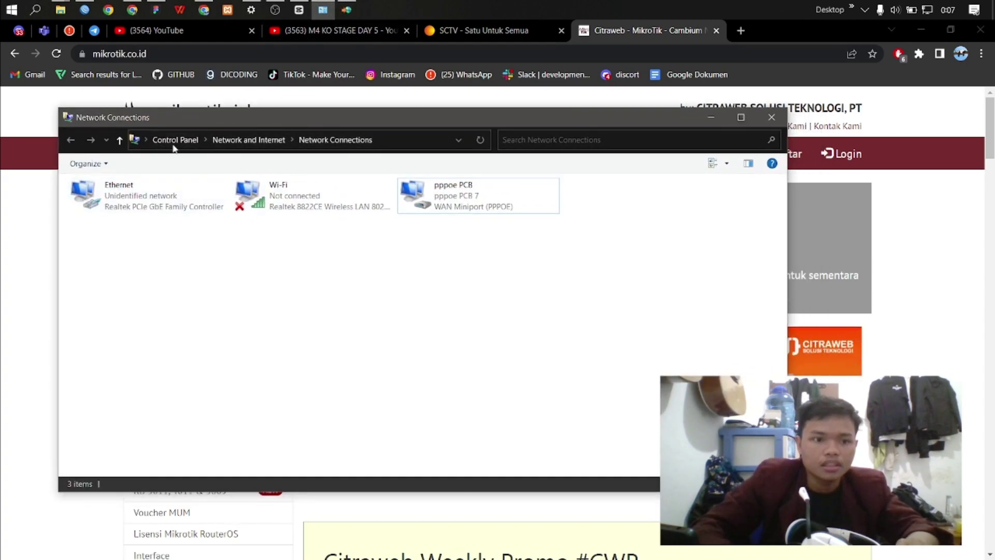
double_click(474, 202)
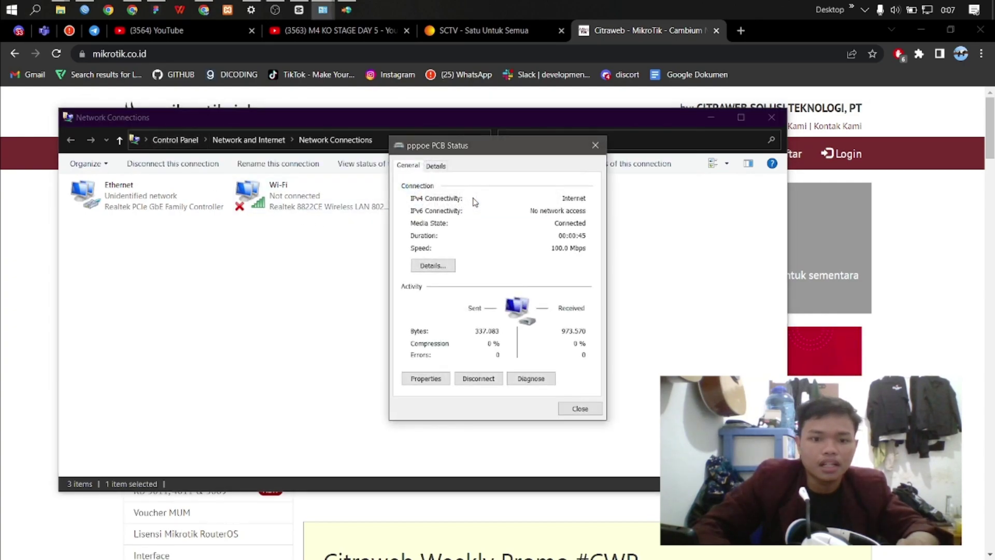
click(433, 265)
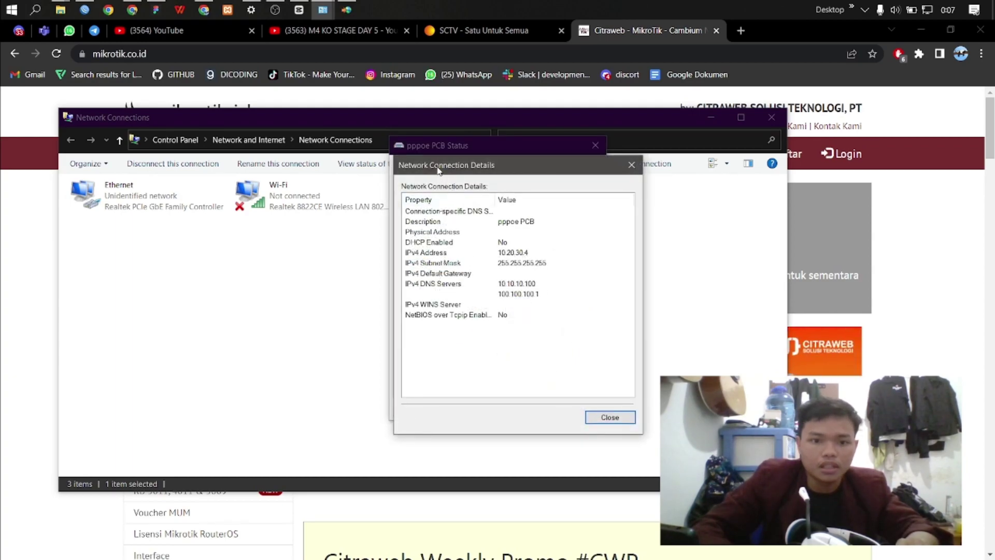
drag(438, 171, 467, 181)
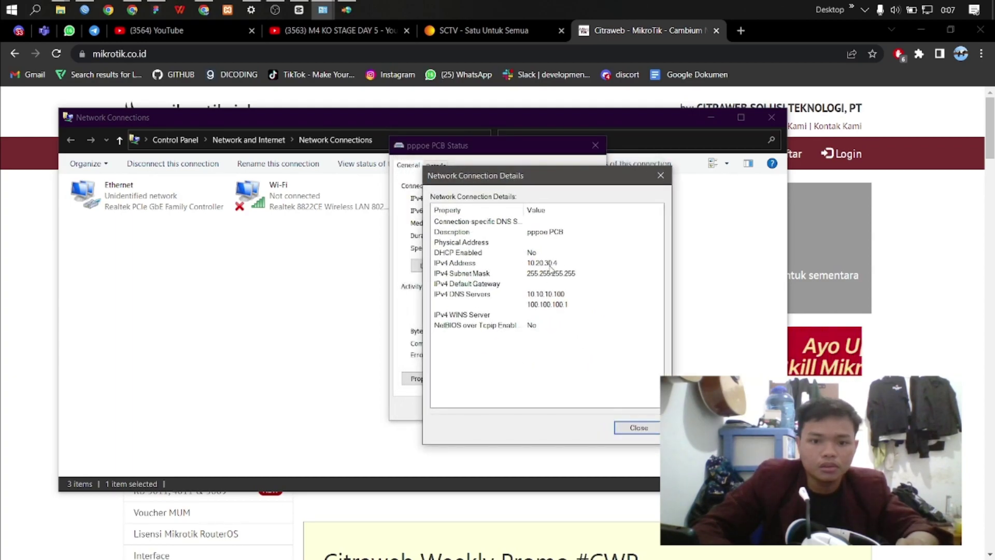
click(155, 9)
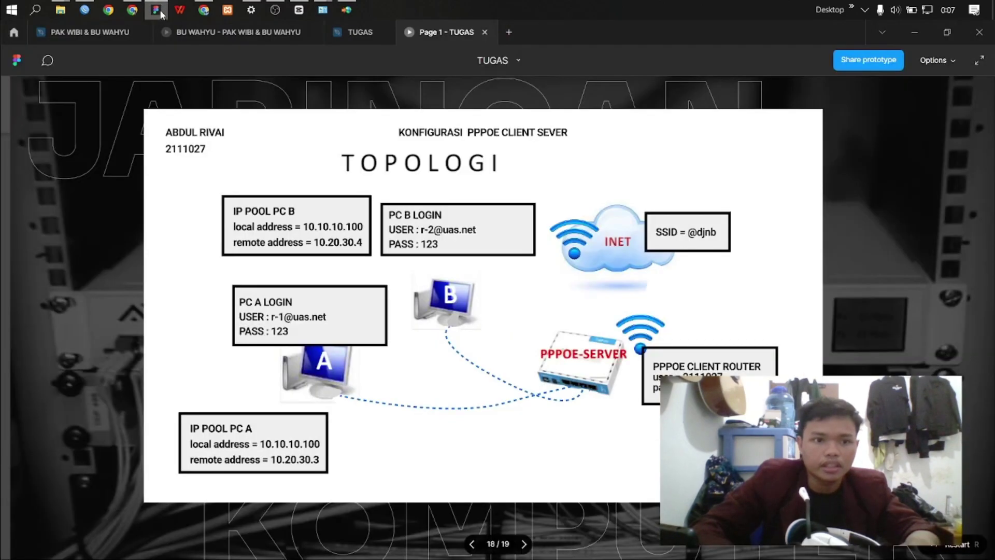